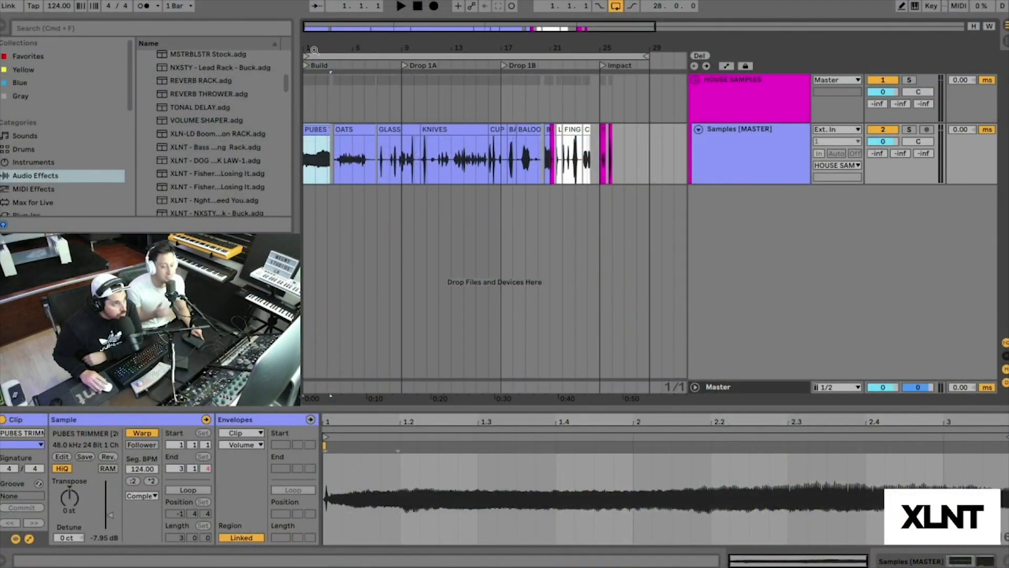
Step: Solo the Samples [MASTER] track and audition its first clip, PUBES TRIMMER
{"action": "left_click_drag", "start_coordinate": [315, 50], "coordinate": [332, 119]}
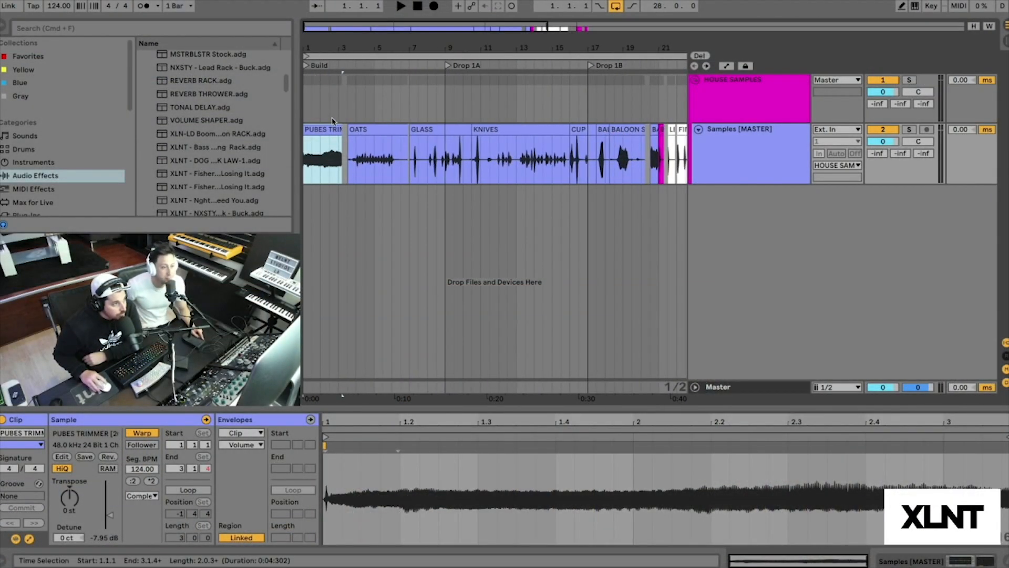
{"action": "left_click", "coordinate": [908, 130]}
{"action": "key", "text": "space"}
{"action": "key", "text": "space"}
Step: Audition the OATS clip from bar 4, followed by the GLASS clip
{"action": "left_click_drag", "start_coordinate": [382, 48], "coordinate": [382, 103]}
{"action": "left_click", "coordinate": [360, 130]}
{"action": "left_click", "coordinate": [350, 160]}
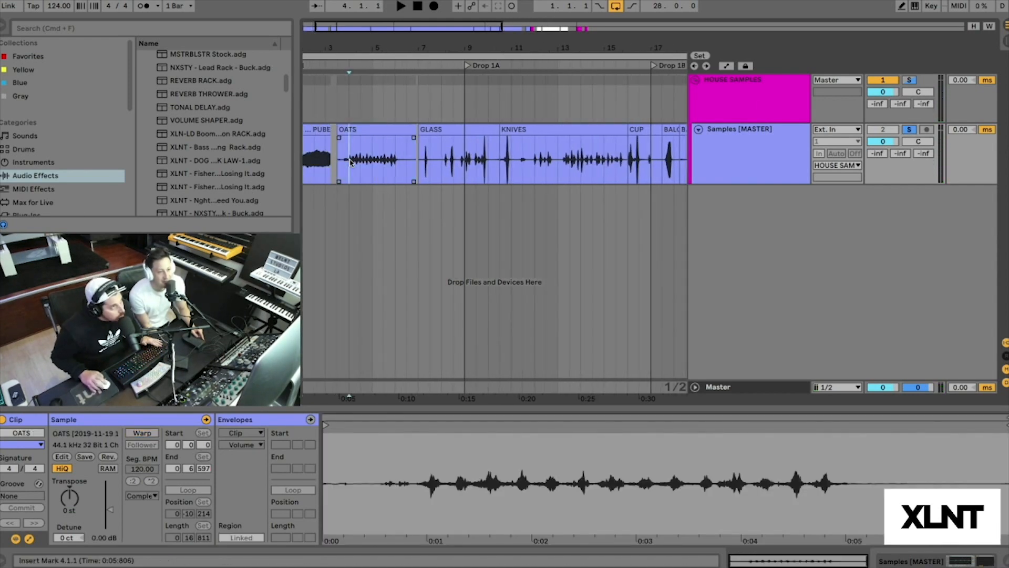
{"action": "key", "text": "space"}
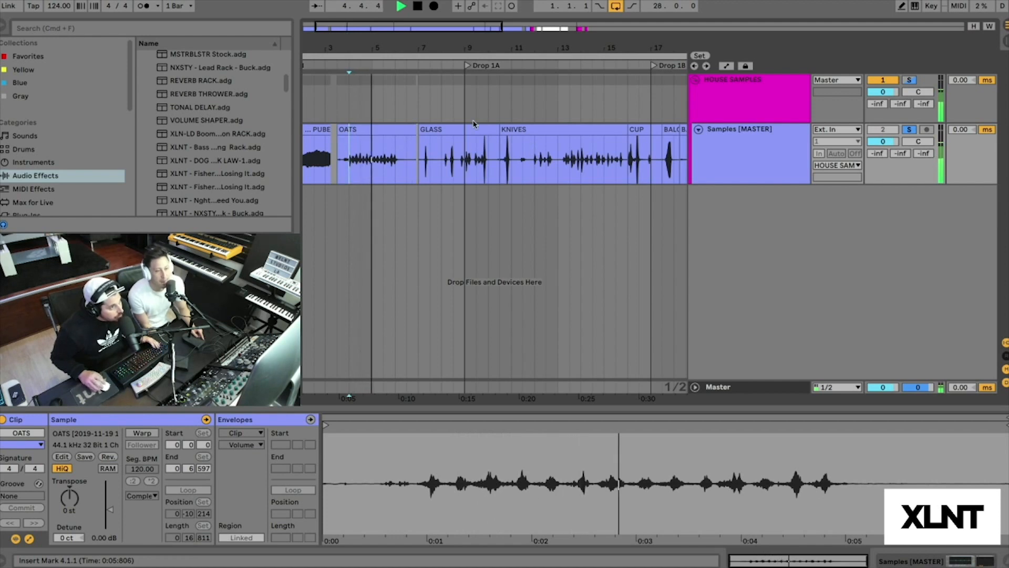
{"action": "left_click_drag", "start_coordinate": [436, 49], "coordinate": [440, 84]}
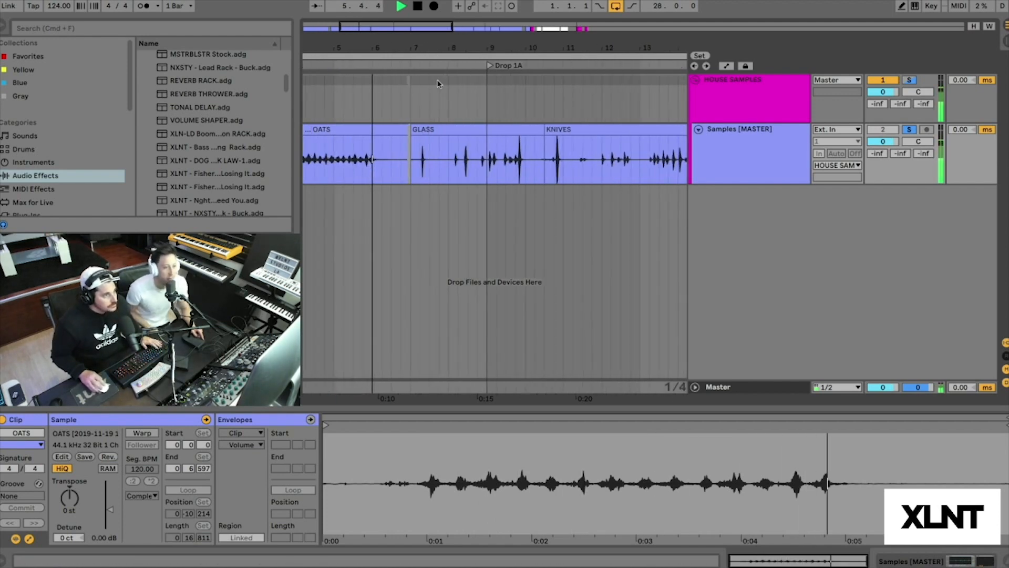
{"action": "key", "text": "space"}
{"action": "left_click", "coordinate": [416, 151]}
{"action": "key", "text": "space"}
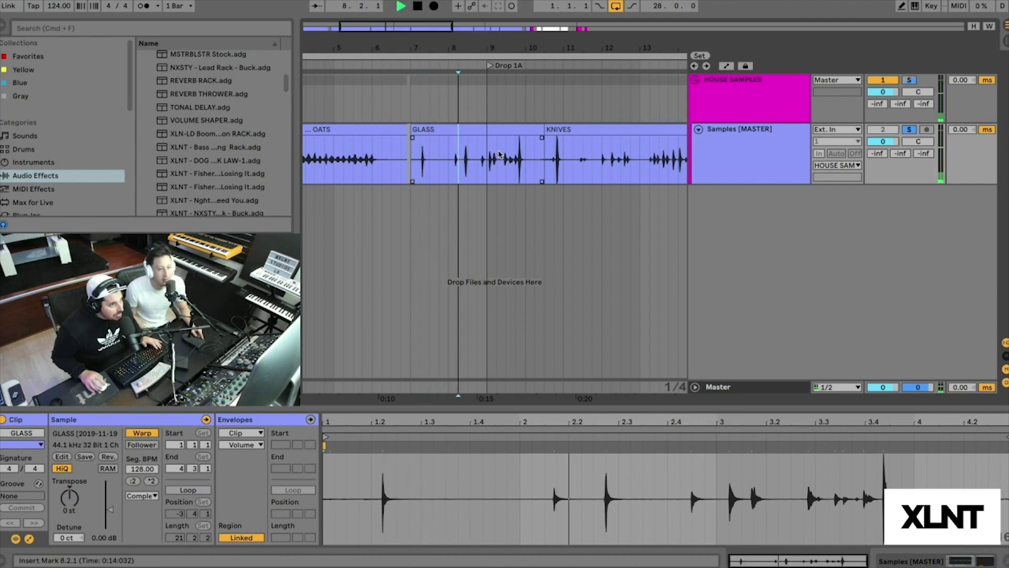
Step: Audition the KNIVES clip from several points, including position 12.2.1
{"action": "left_click", "coordinate": [553, 157]}
{"action": "key", "text": "space"}
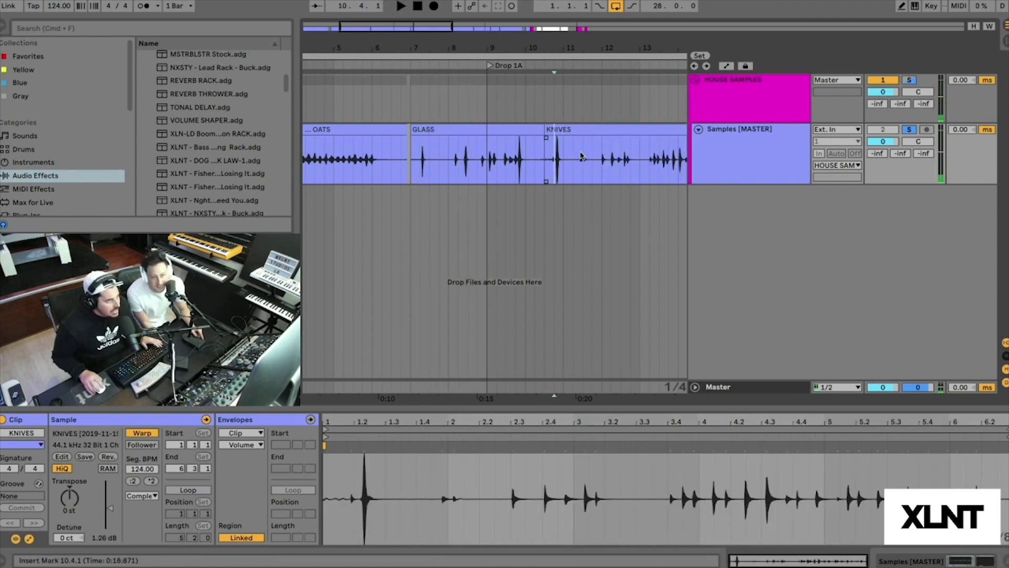
{"action": "left_click", "coordinate": [602, 156]}
{"action": "key", "text": "space"}
{"action": "left_click", "coordinate": [512, 148]}
{"action": "key", "text": "space"}
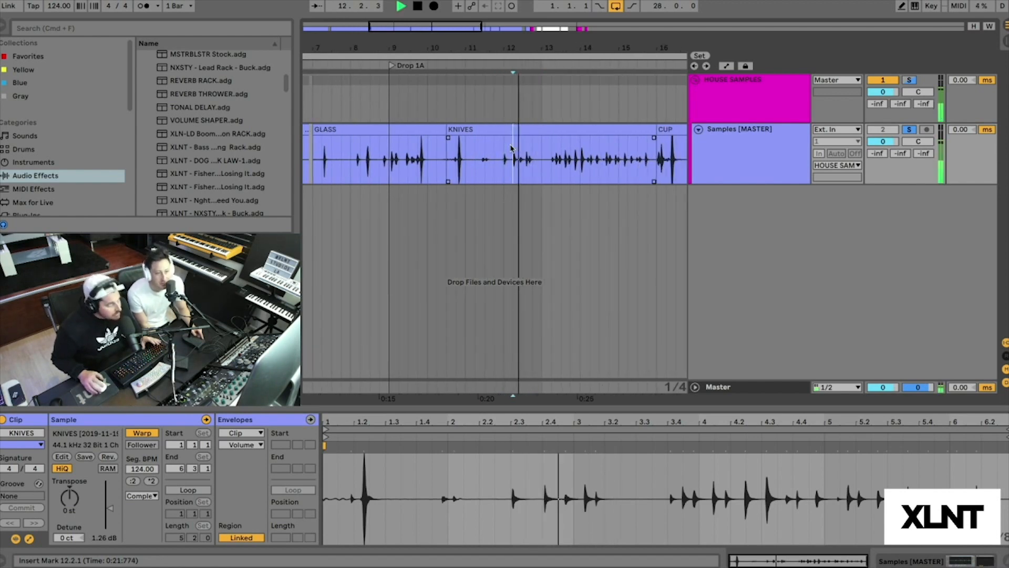
{"action": "key", "text": "space"}
{"action": "key", "text": "space"}
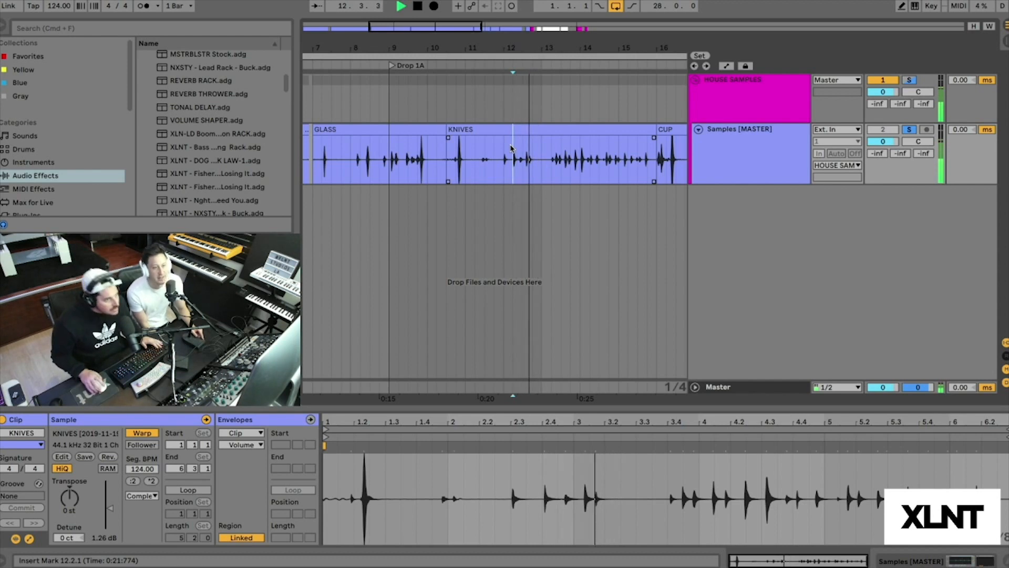
{"action": "key", "text": "space"}
Step: Audition the CUP, BALOON and first BALOON SQUEEK clips one after another
{"action": "left_click", "coordinate": [579, 131]}
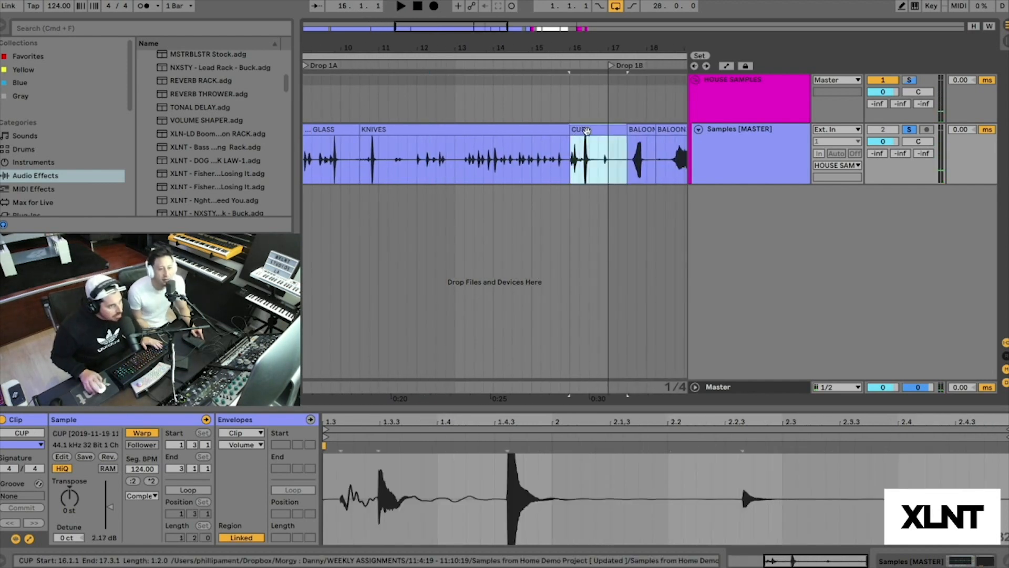
{"action": "key", "text": "space"}
{"action": "key", "text": "space"}
{"action": "left_click", "coordinate": [558, 151]}
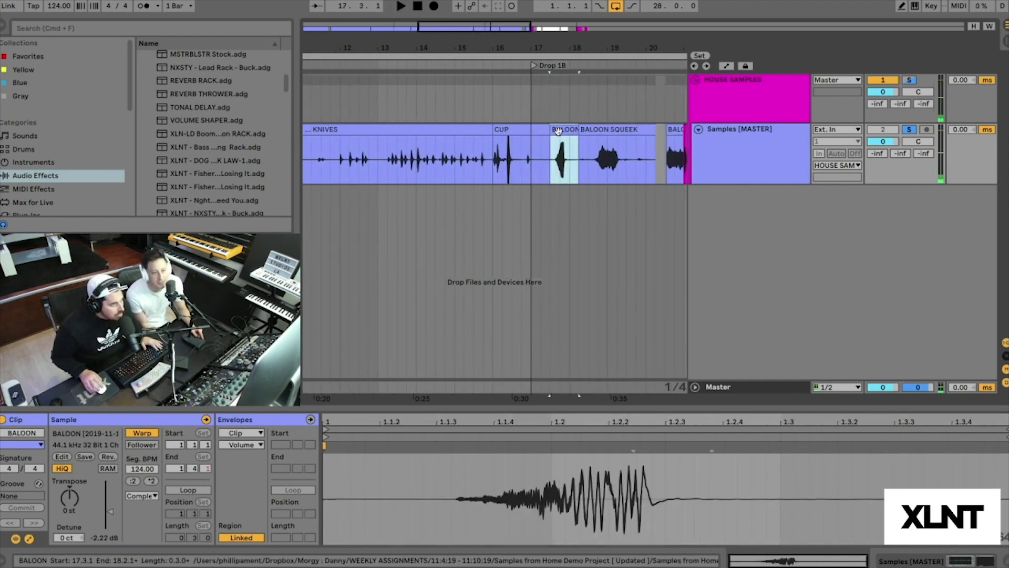
{"action": "key", "text": "space"}
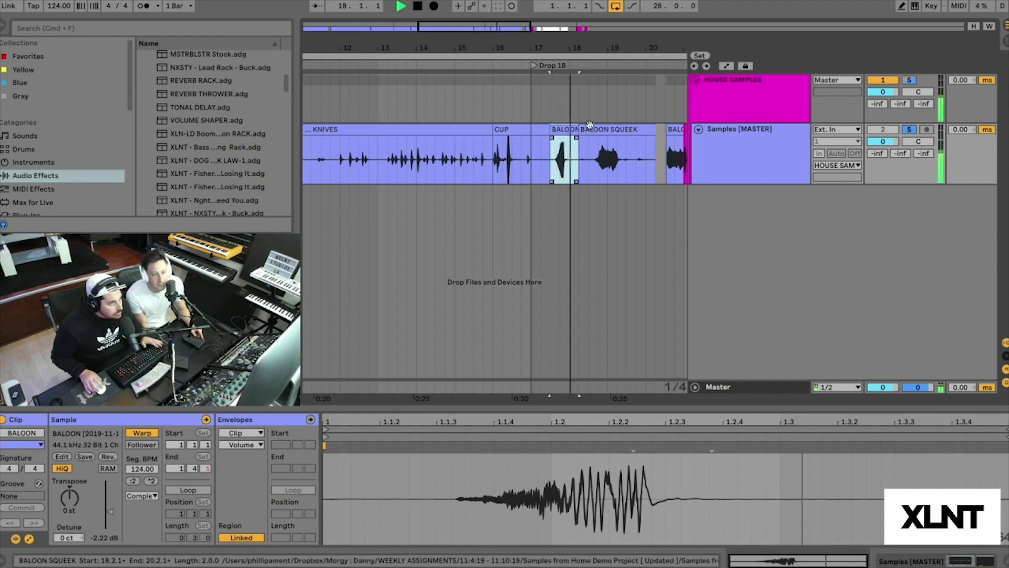
{"action": "left_click", "coordinate": [598, 153]}
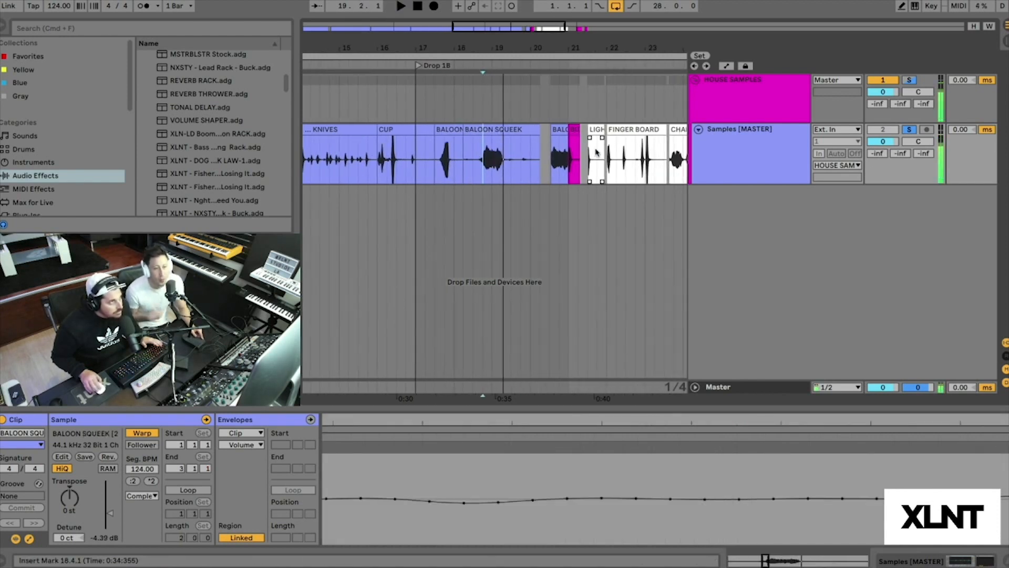
{"action": "scroll", "coordinate": [596, 153], "scroll_direction": "right", "scroll_amount": 3}
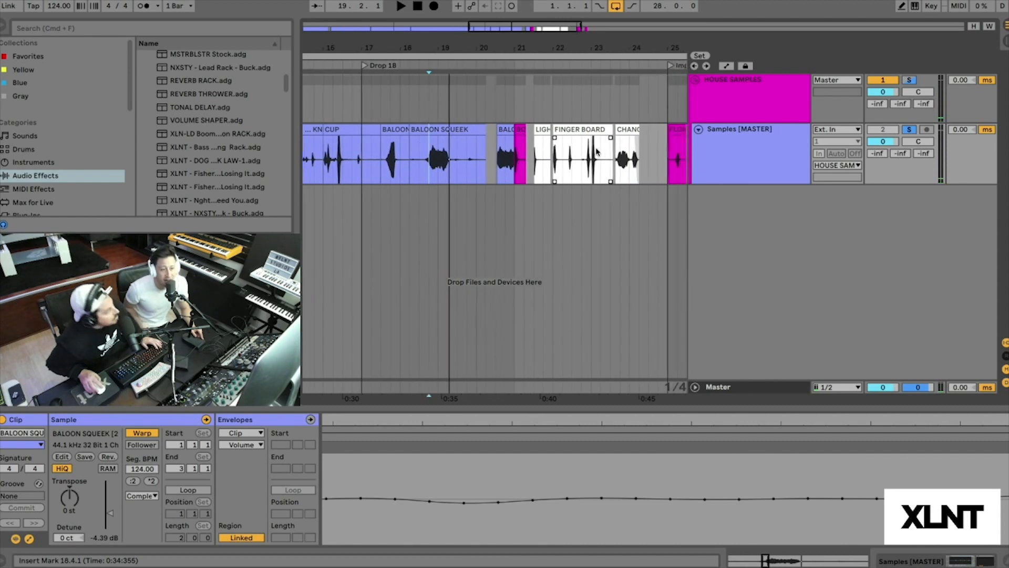
Step: Audition the short second BALOON SQUEEK clip and the adjoining BOXING GLOVE clip
{"action": "left_click", "coordinate": [498, 126]}
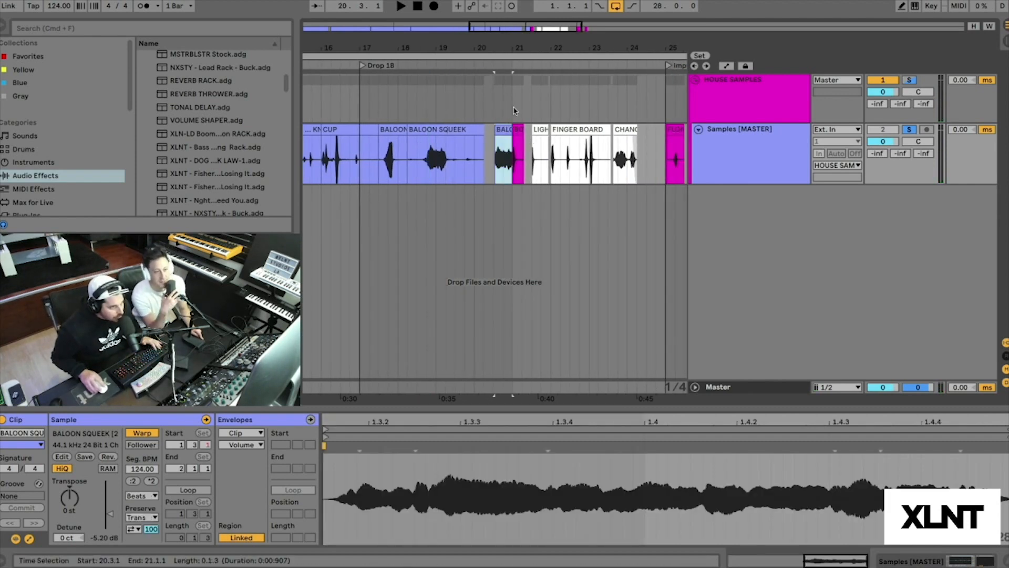
{"action": "left_click", "coordinate": [518, 130]}
{"action": "left_click", "coordinate": [520, 56]}
{"action": "left_click_drag", "start_coordinate": [516, 46], "coordinate": [517, 47]}
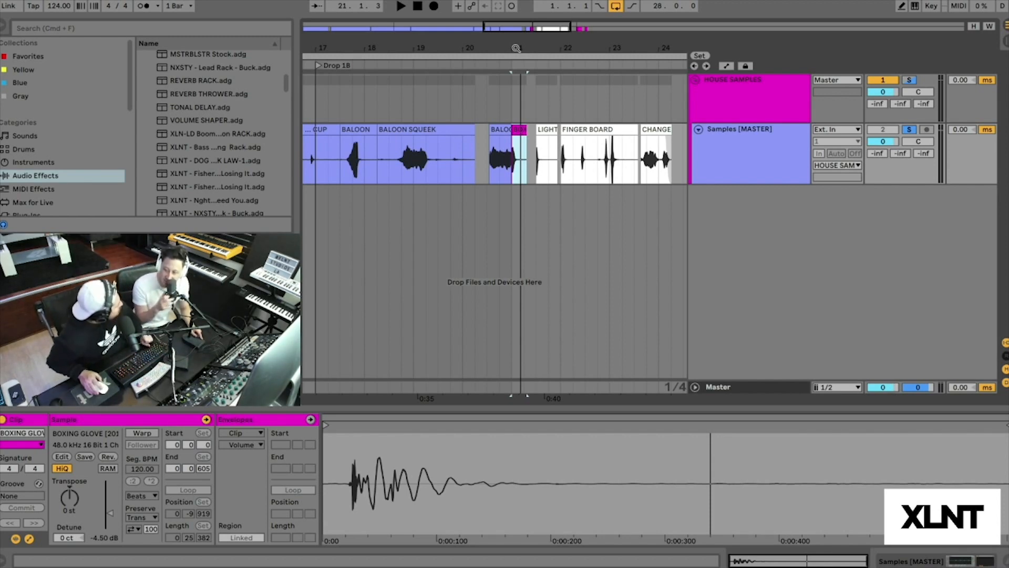
{"action": "scroll", "coordinate": [516, 48], "scroll_direction": "up", "scroll_amount": 3}
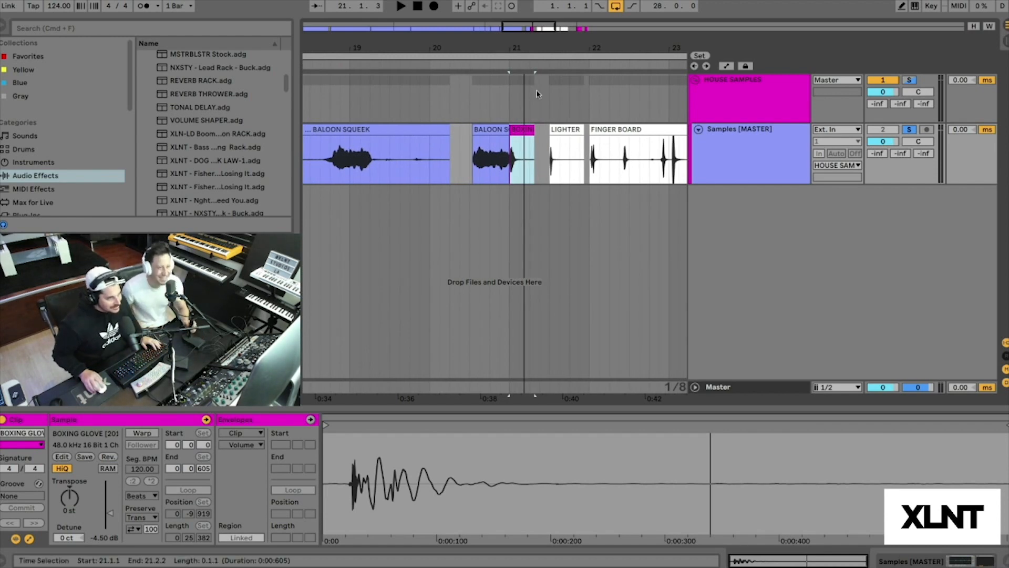
Step: Play the LIGHTER clip repeatedly to hear its short click
{"action": "left_click", "coordinate": [562, 131]}
{"action": "key", "text": "space"}
{"action": "key", "text": "space"}
{"action": "key", "text": "space"}
{"action": "key", "text": "space"}
{"action": "scroll", "coordinate": [586, 74], "scroll_direction": "up", "scroll_amount": 2}
{"action": "key", "text": "space"}
{"action": "key", "text": "space"}
{"action": "scroll", "coordinate": [581, 130], "scroll_direction": "right", "scroll_amount": 5}
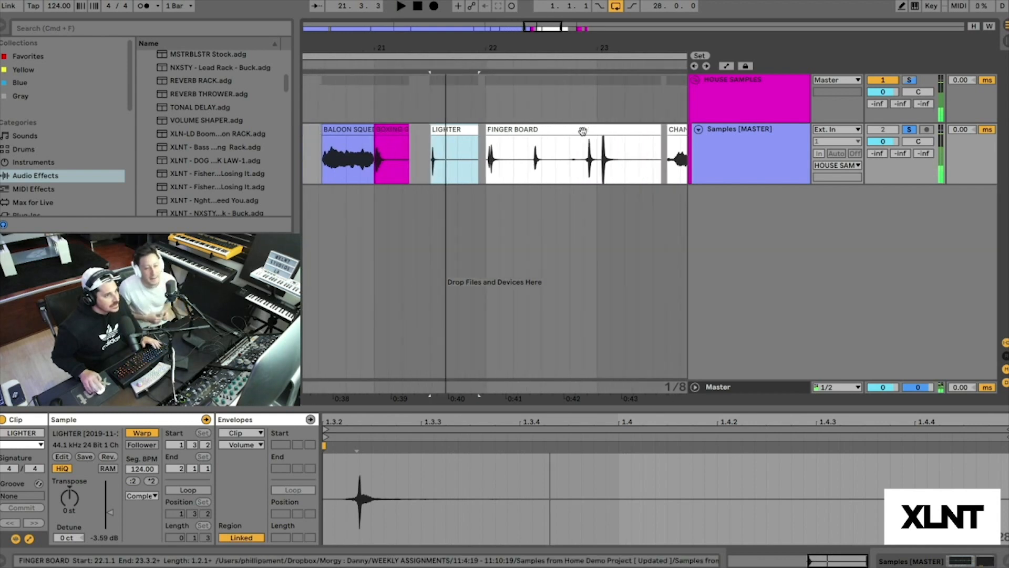
{"action": "key", "text": "space"}
Step: Play the opening of the FINGER BOARD clip several times
{"action": "left_click", "coordinate": [486, 129]}
{"action": "key", "text": "space"}
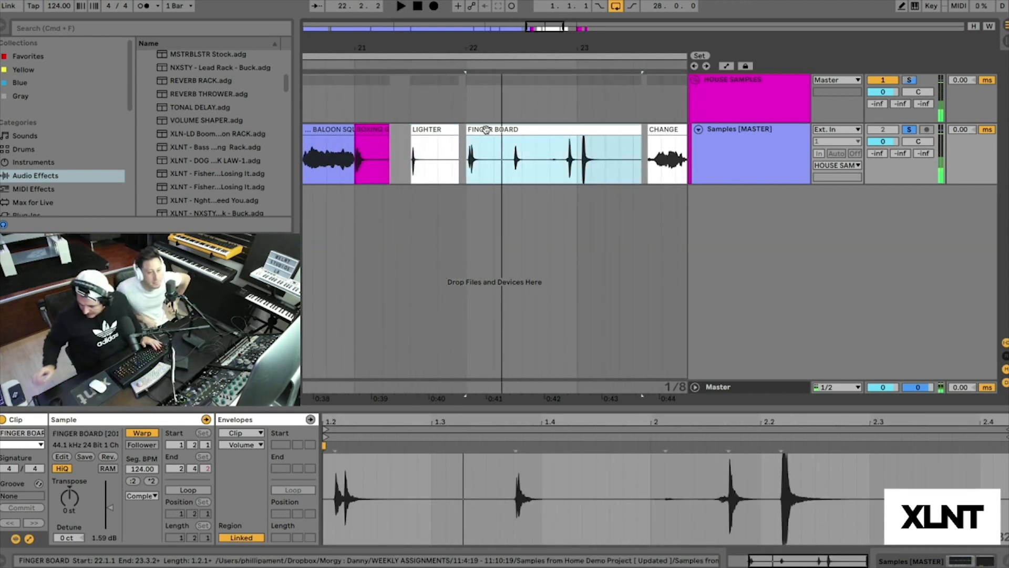
{"action": "key", "text": "space"}
{"action": "key", "text": "space"}
{"action": "key", "text": "space"}
{"action": "key", "text": "space"}
{"action": "key", "text": "space"}
{"action": "key", "text": "space"}
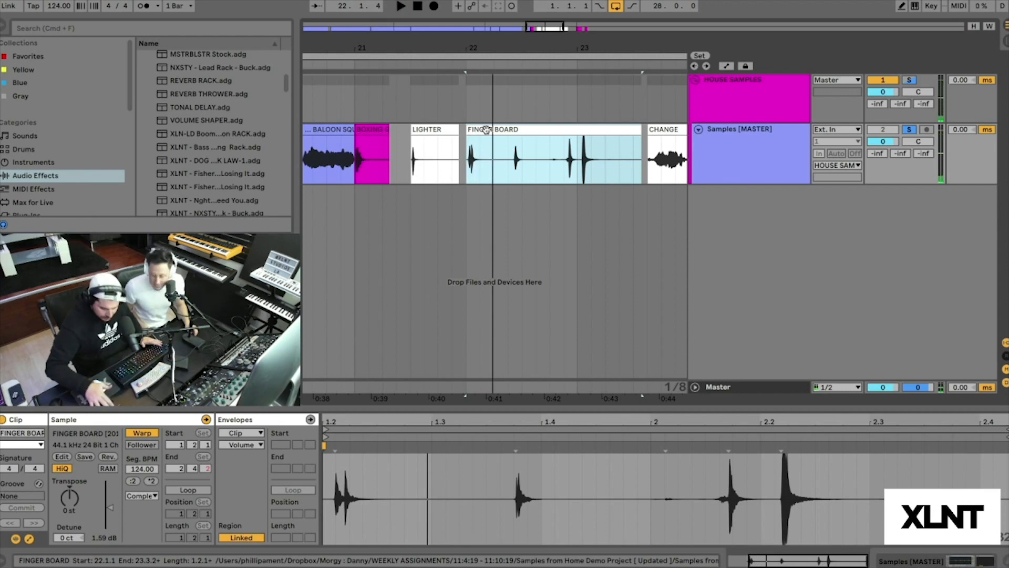
{"action": "scroll", "coordinate": [526, 130], "scroll_direction": "right", "scroll_amount": 3}
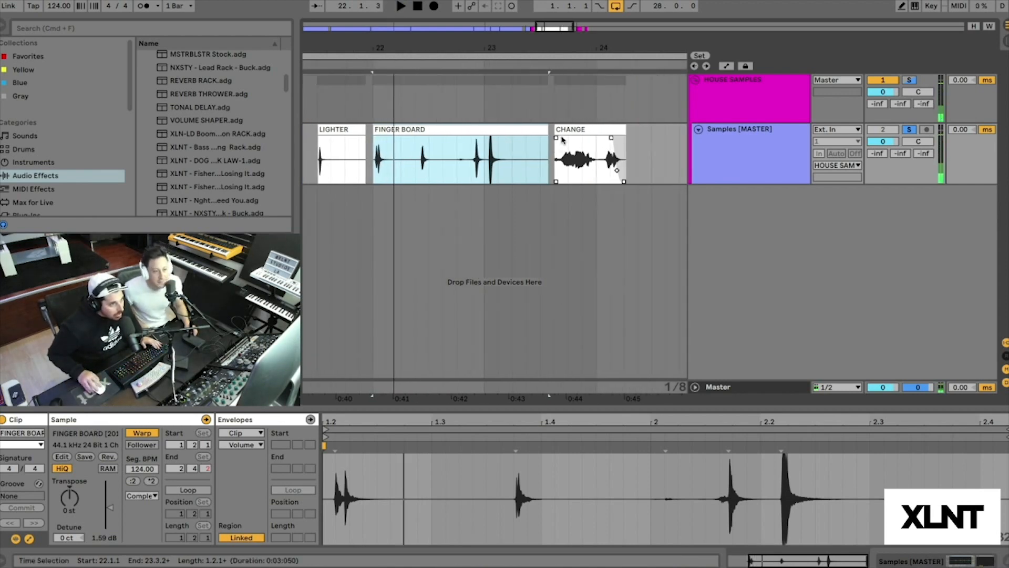
Step: Audition the CHANGE clip that follows the FINGER BOARD clip
{"action": "left_click", "coordinate": [567, 131]}
{"action": "key", "text": "space"}
{"action": "key", "text": "space"}
{"action": "left_click_drag", "start_coordinate": [585, 48], "coordinate": [585, 36]}
{"action": "scroll", "coordinate": [611, 112], "scroll_direction": "right", "scroll_amount": 6}
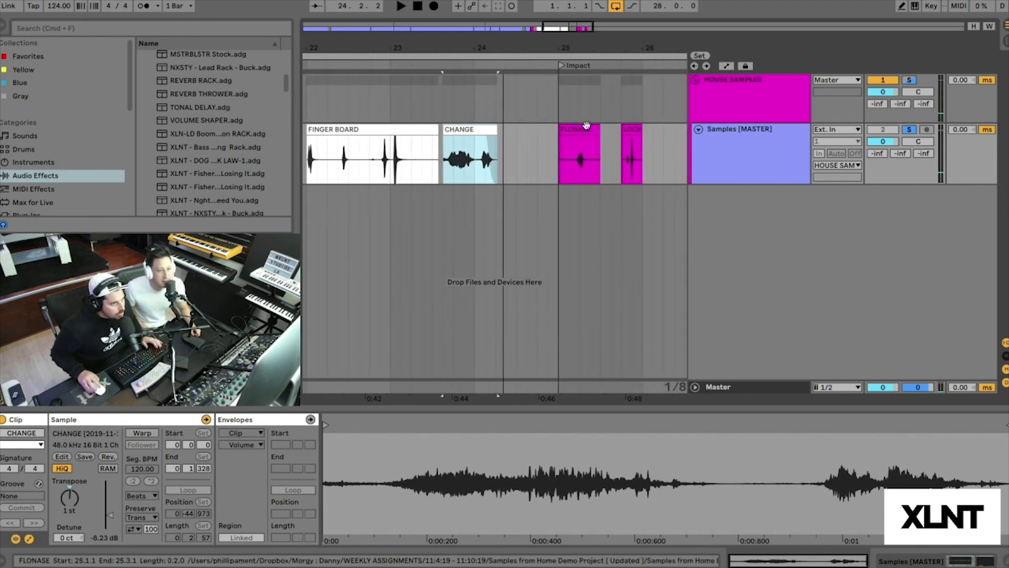
Step: Play the FLONASE clip at the Impact marker repeatedly from position 25.1.3
{"action": "left_click", "coordinate": [569, 152]}
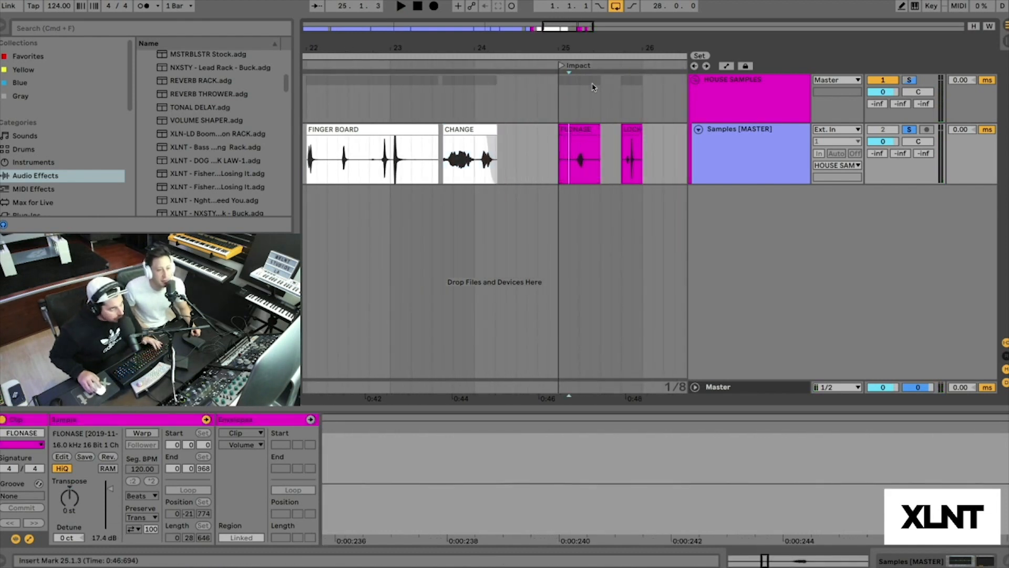
{"action": "key", "text": "space"}
{"action": "key", "text": "space"}
{"action": "key", "text": "space"}
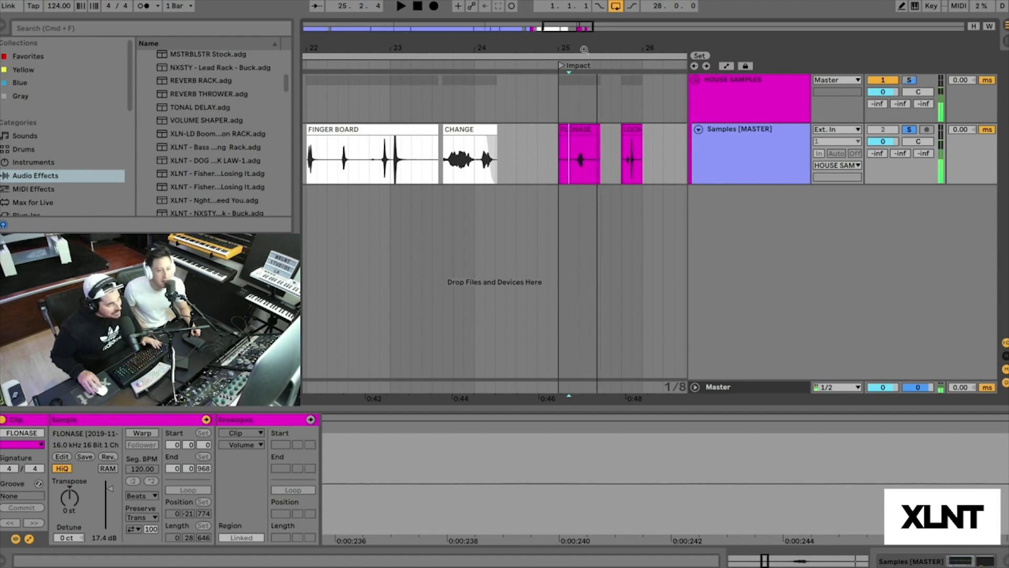
{"action": "key", "text": "space"}
{"action": "left_click_drag", "start_coordinate": [584, 49], "coordinate": [581, 68]}
{"action": "left_click", "coordinate": [569, 166]}
{"action": "key", "text": "space"}
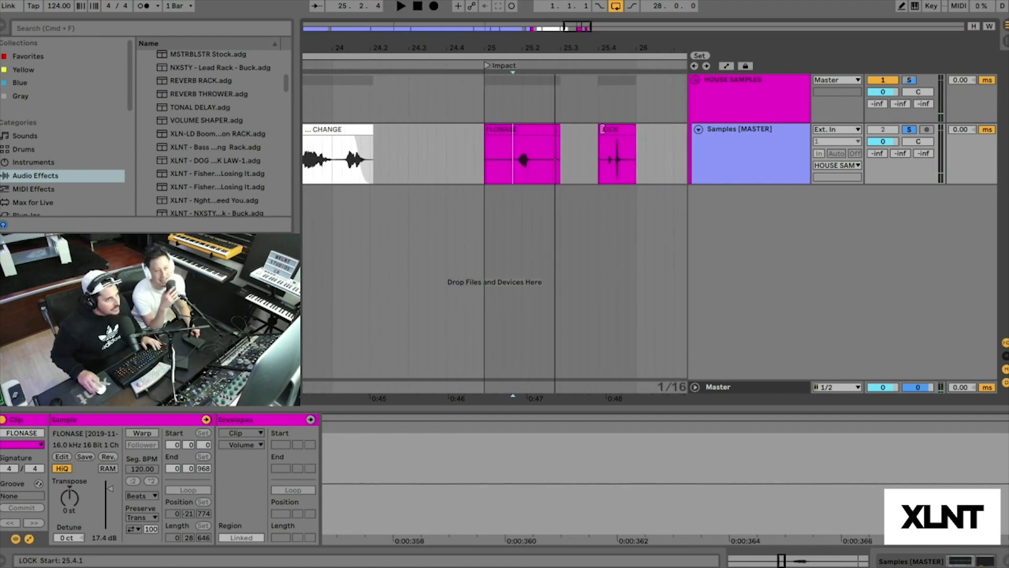
Step: Audition the LOCK clip, the last sample on the Samples [MASTER] track
{"action": "left_click", "coordinate": [604, 129]}
{"action": "key", "text": "space"}
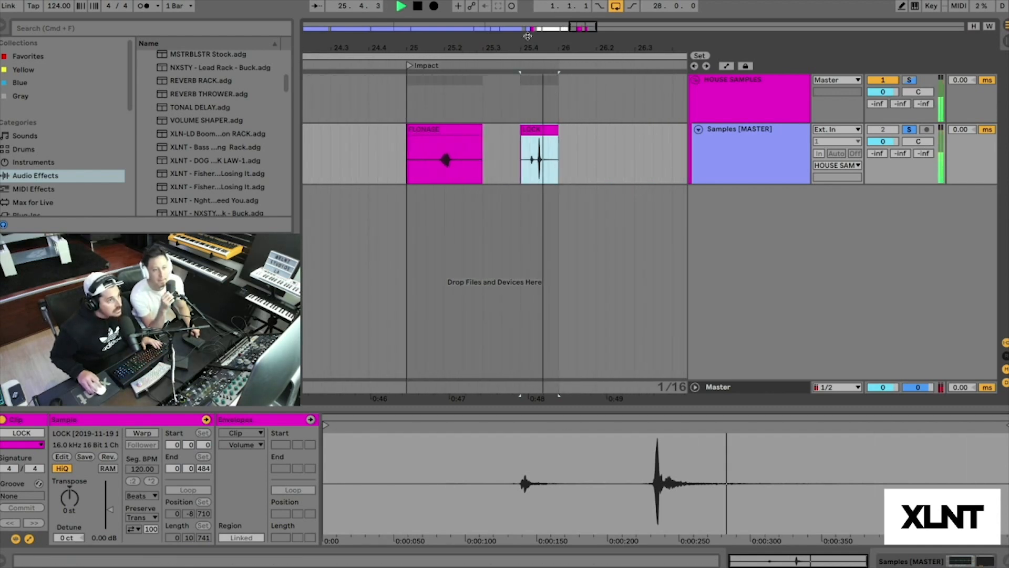
{"action": "key", "text": "minus"}
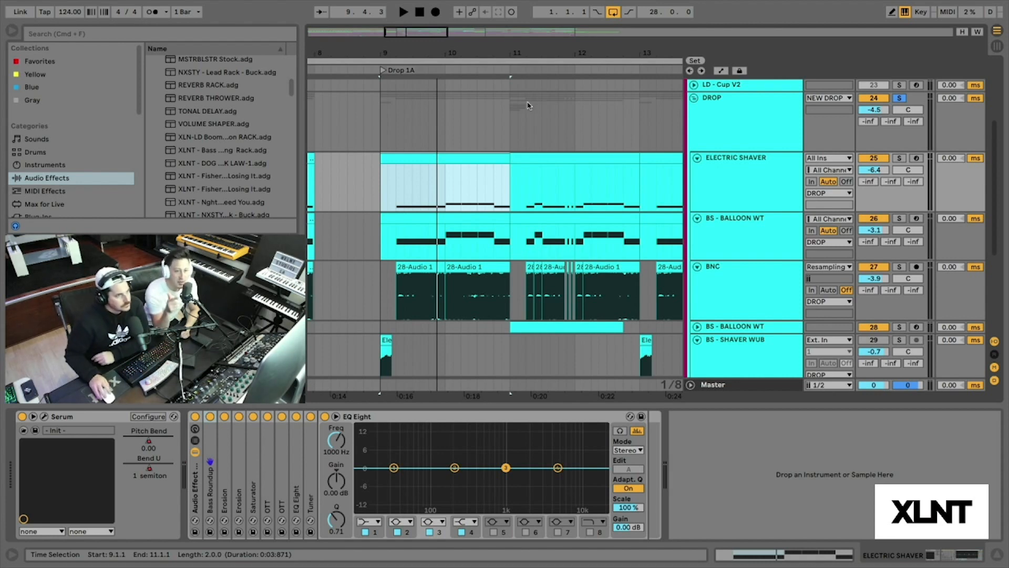
Step: Play the soloed DROP group from bar 9 at the Drop 1A marker
{"action": "left_click_drag", "start_coordinate": [419, 58], "coordinate": [419, 57]}
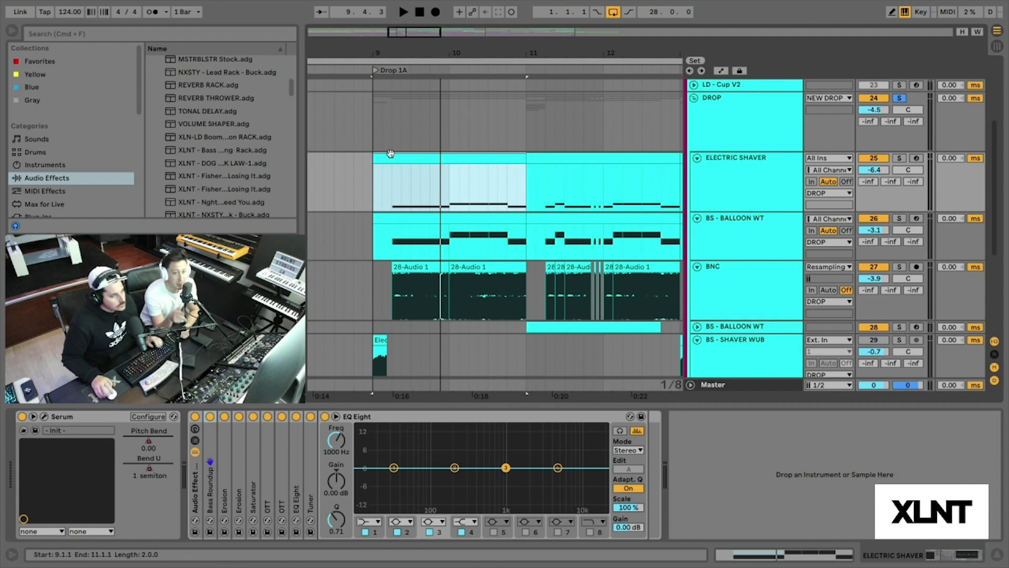
{"action": "left_click_drag", "start_coordinate": [394, 52], "coordinate": [394, 56]}
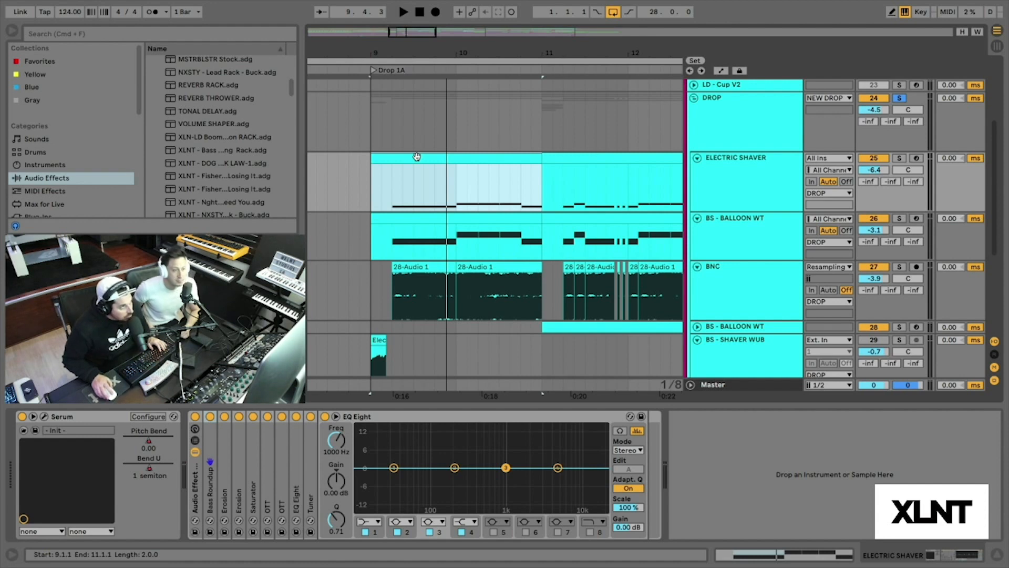
{"action": "key", "text": "space"}
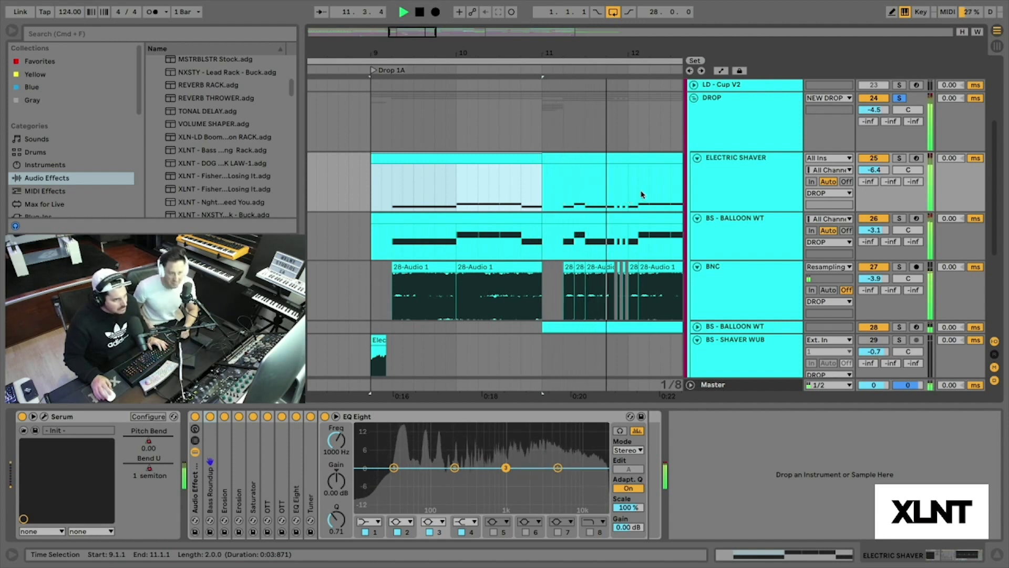
{"action": "key", "text": "space"}
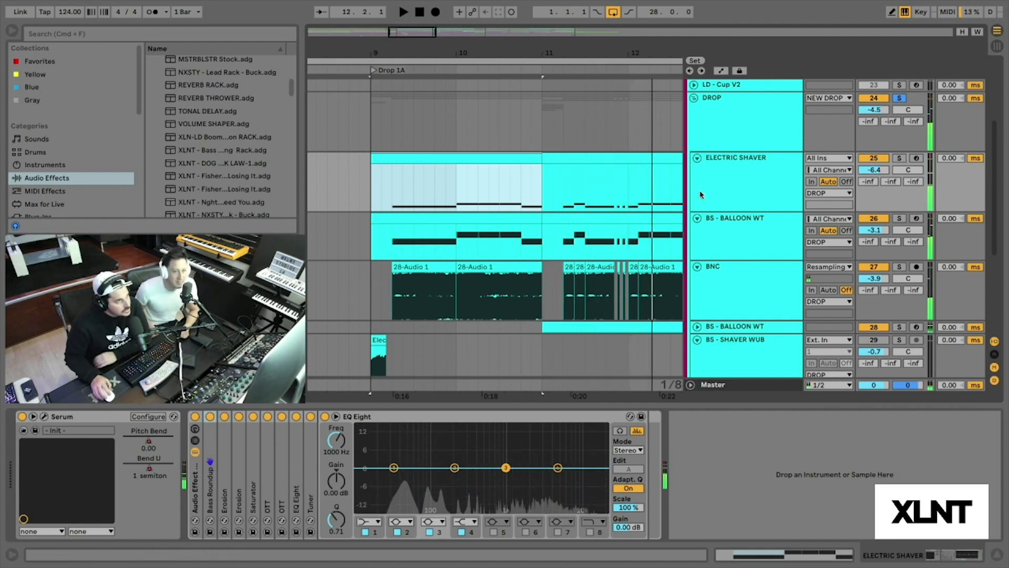
Step: Solo the ELECTRIC SHAVER track and, while playing it from 9.2.1, turn off its Audio Effect Rack
{"action": "left_click", "coordinate": [704, 192]}
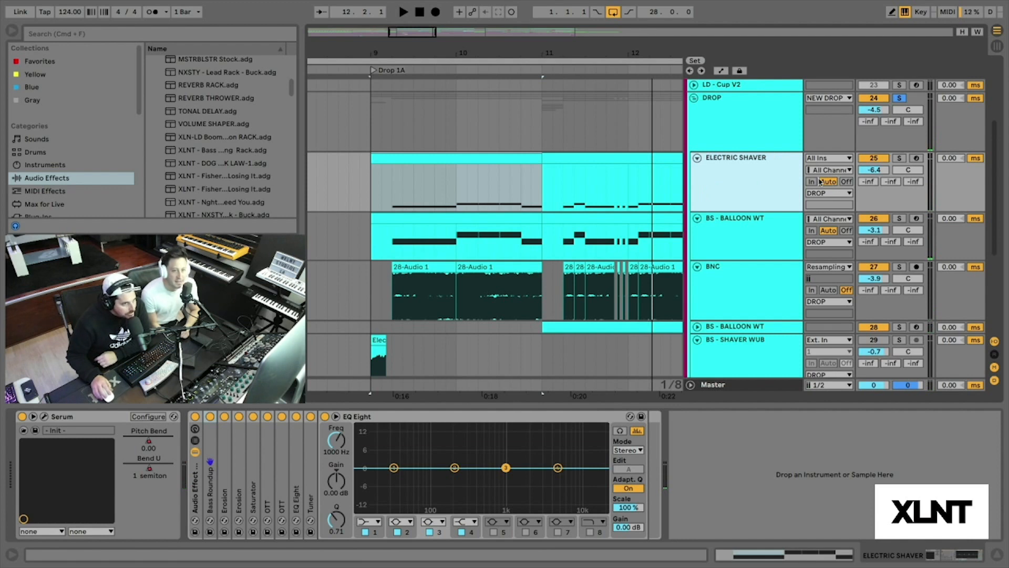
{"action": "left_click", "coordinate": [899, 158]}
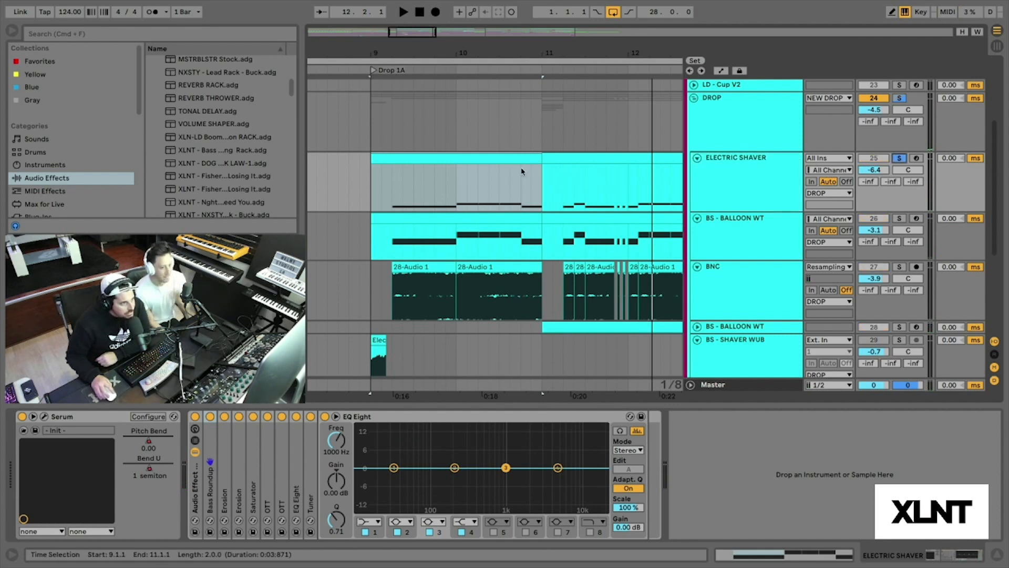
{"action": "left_click", "coordinate": [389, 196]}
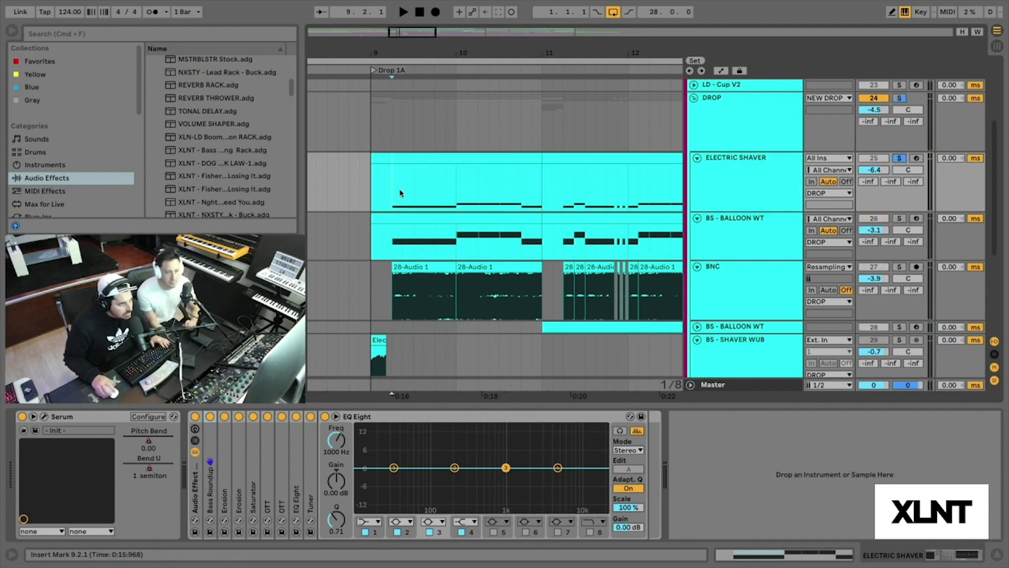
{"action": "key", "text": "space"}
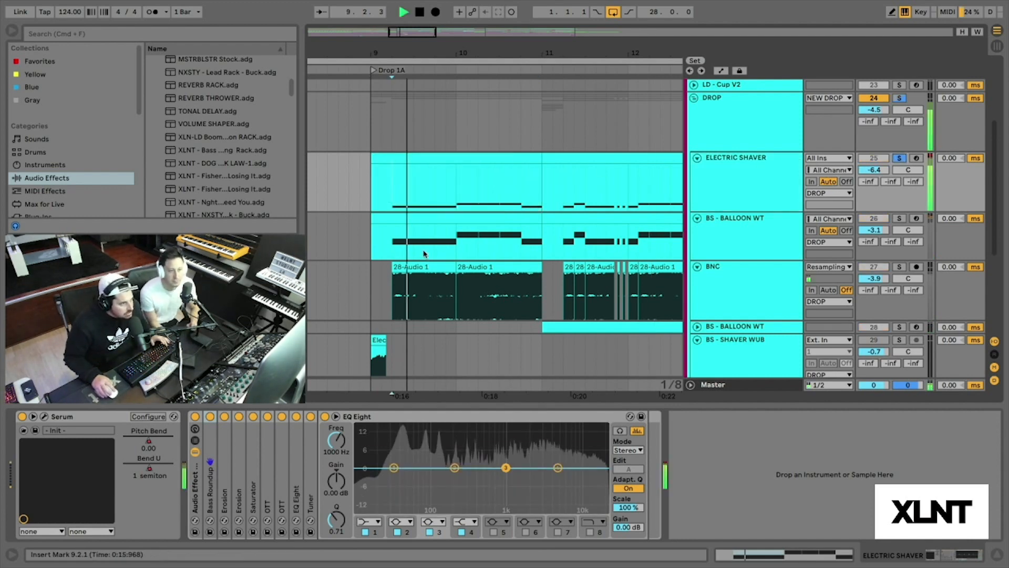
{"action": "left_click", "coordinate": [195, 416]}
{"action": "key", "text": "space"}
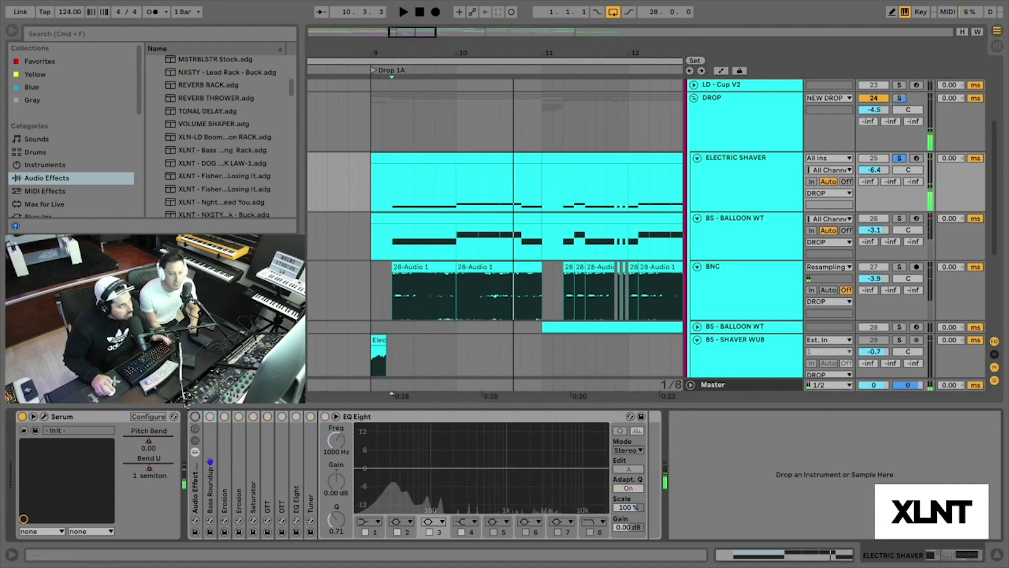
Step: Play the soloed ELECTRIC SHAVER track with its effect rack off and open its Serum instrument
{"action": "key", "text": "space"}
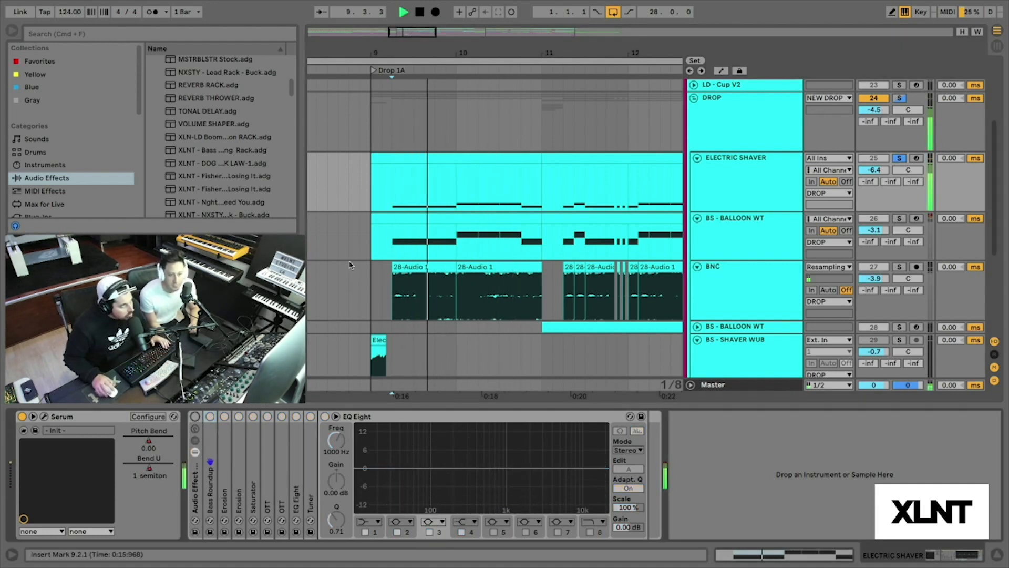
{"action": "key", "text": "space"}
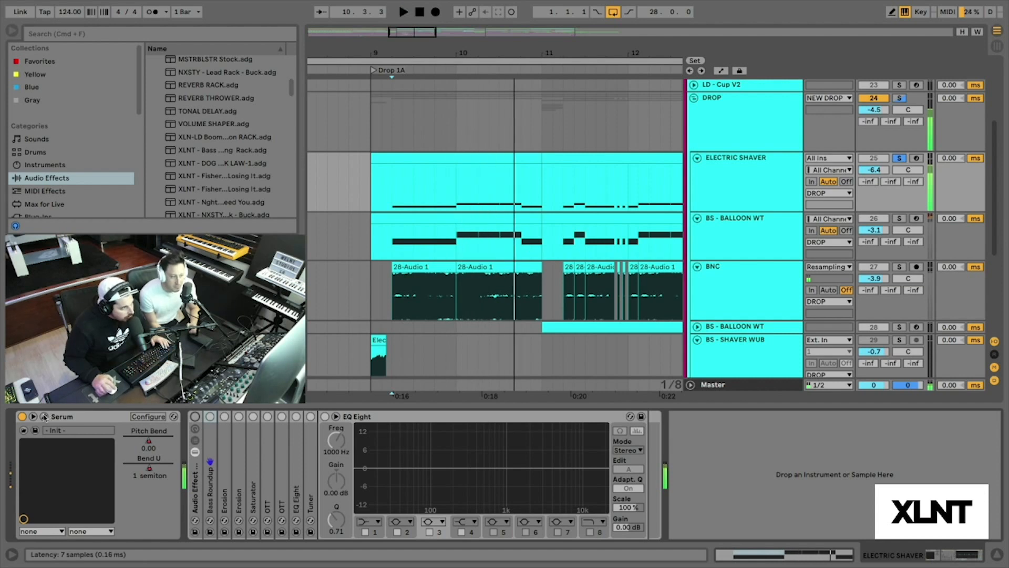
{"action": "left_click", "coordinate": [44, 416]}
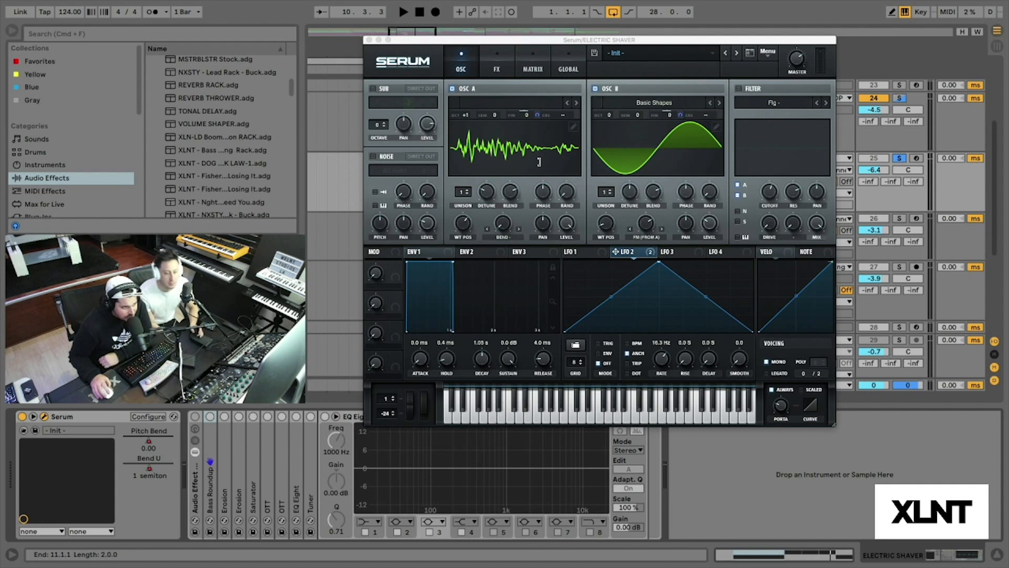
Step: Open Serum's Oscillator A wavetable editor, examine its Morph and Process options, and close the editor
{"action": "left_click", "coordinate": [573, 127]}
{"action": "left_click", "coordinate": [494, 158]}
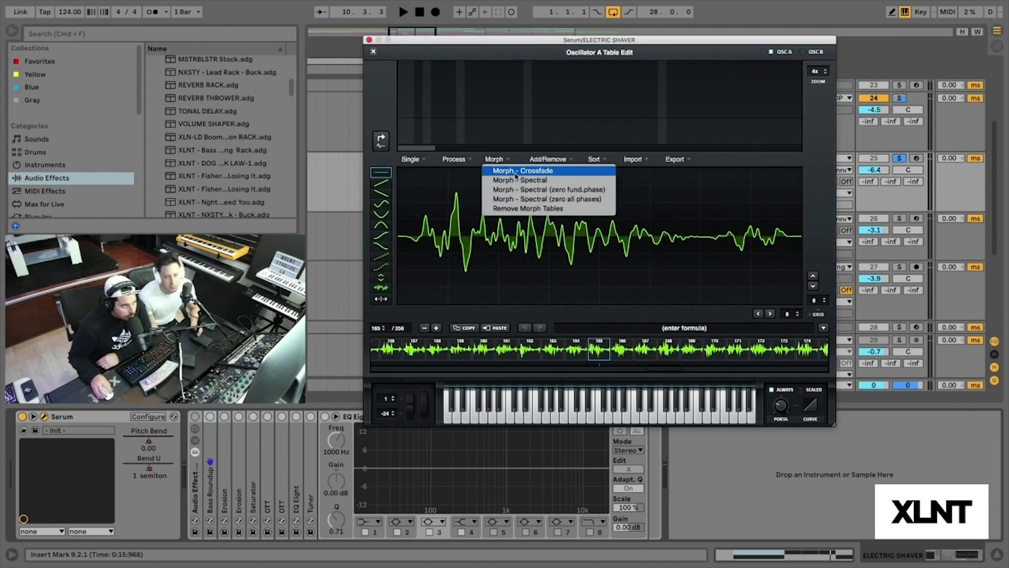
{"action": "left_click", "coordinate": [523, 170]}
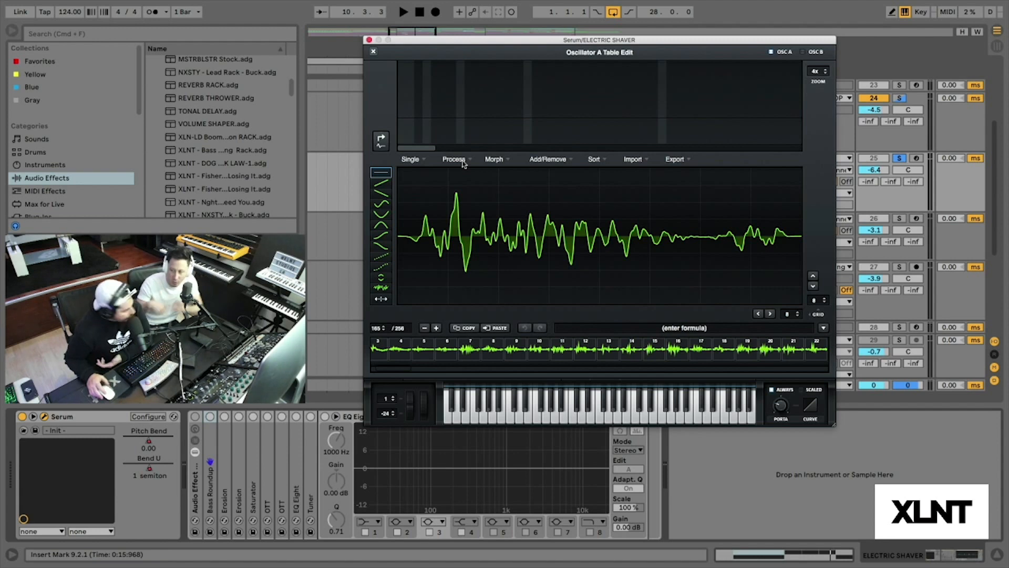
{"action": "left_click", "coordinate": [465, 160]}
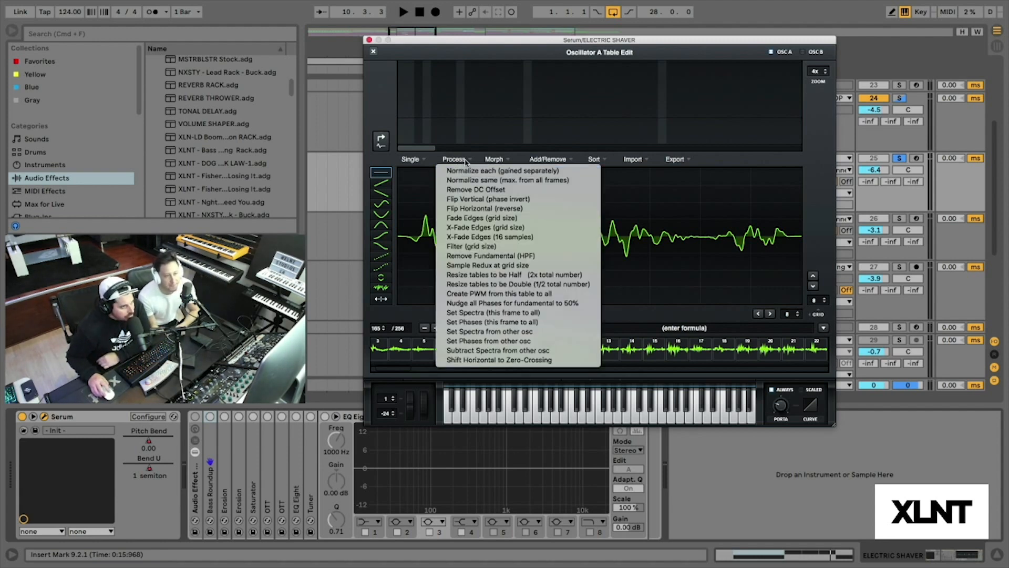
{"action": "left_click", "coordinate": [472, 171]}
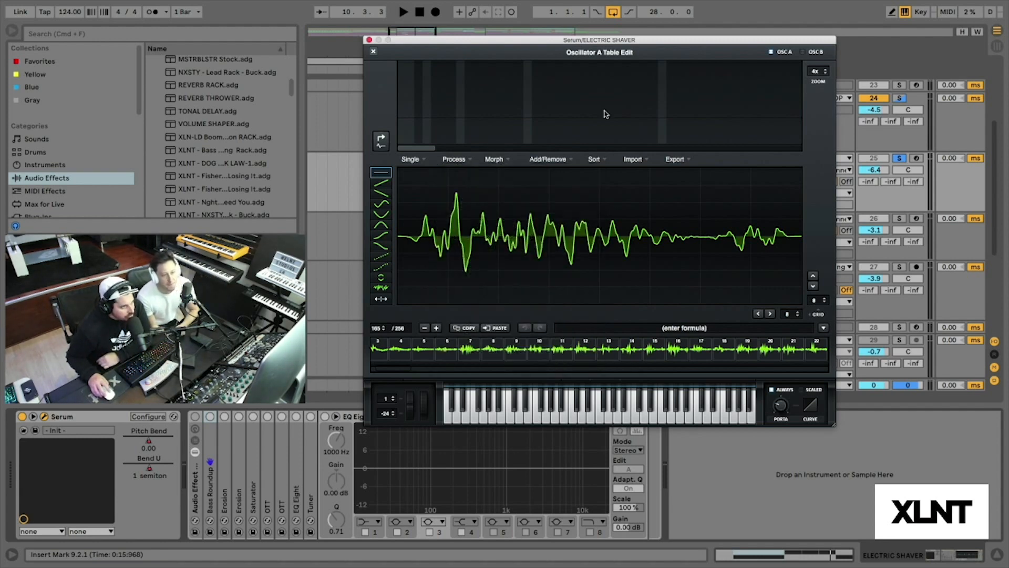
{"action": "left_click", "coordinate": [373, 51]}
Step: Switch off Serum's Oscillator B and play Oscillator A on its own
{"action": "left_click", "coordinate": [595, 88]}
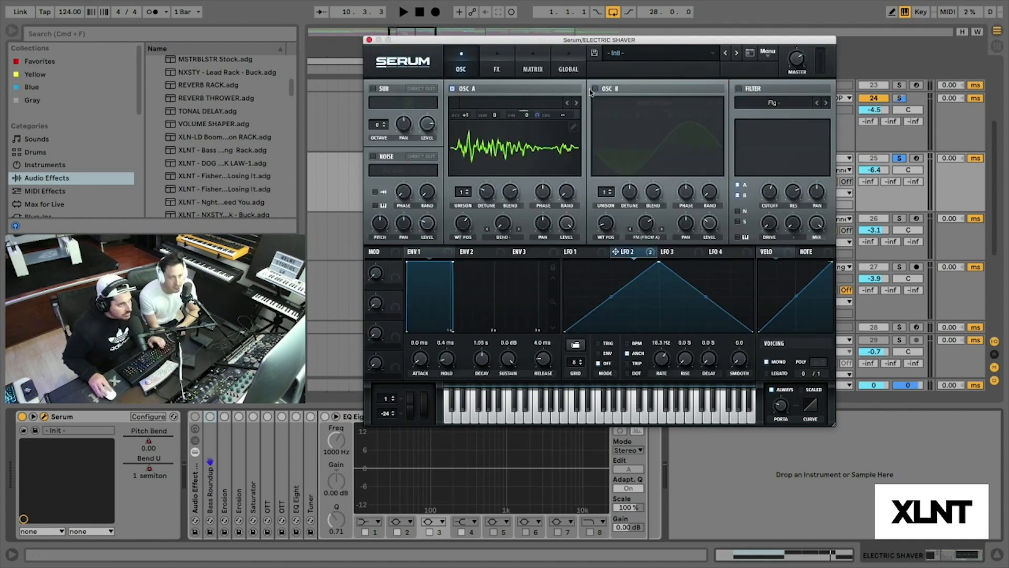
{"action": "key", "text": "space"}
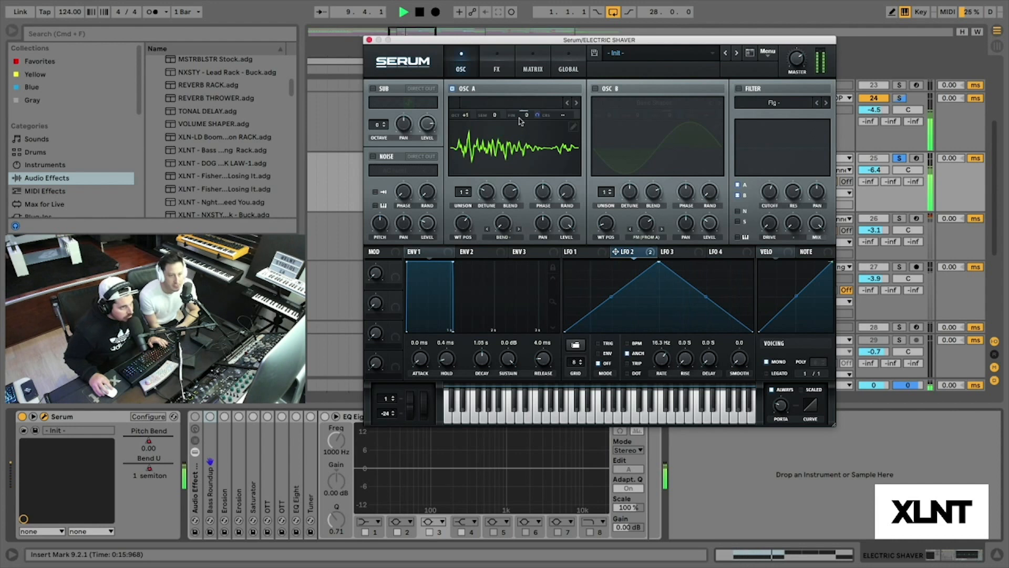
{"action": "key", "text": "space"}
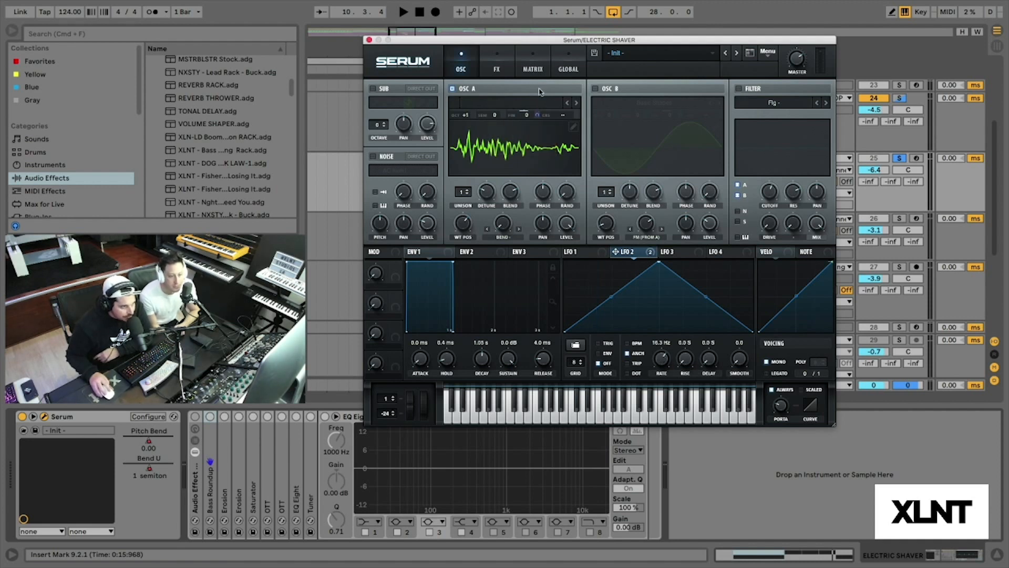
Step: Switch Oscillator B back on, inspect the LFO 2 modulation on its fine tuning, and play both oscillators together
{"action": "left_click", "coordinate": [596, 89]}
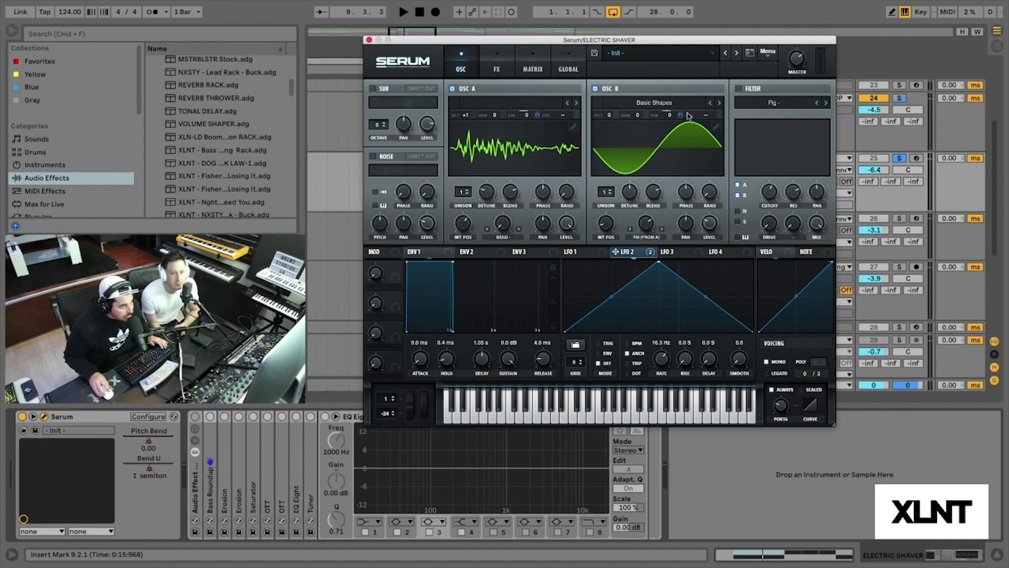
{"action": "left_click_drag", "start_coordinate": [679, 115], "coordinate": [680, 117]}
{"action": "key", "text": "space"}
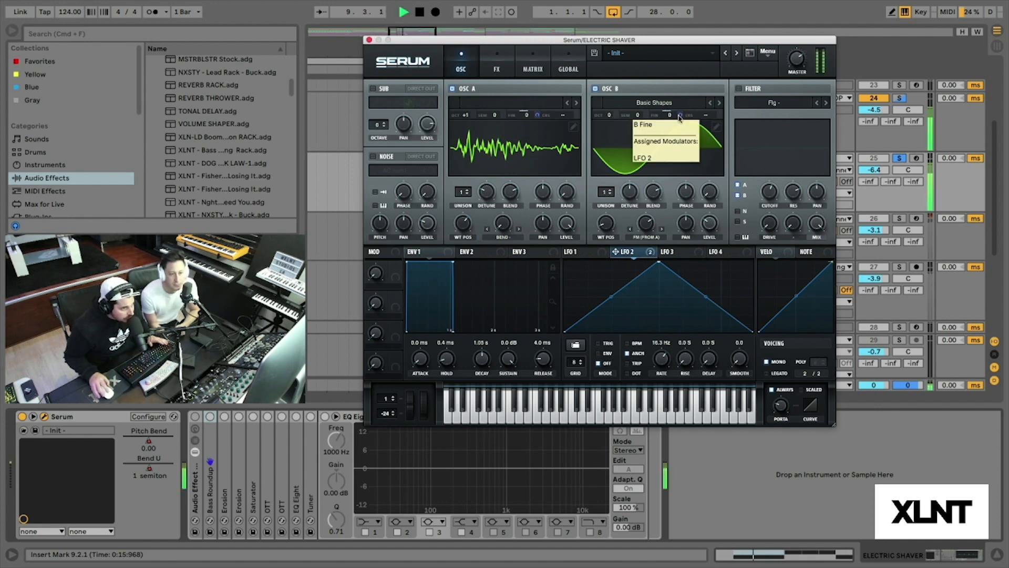
{"action": "key", "text": "space"}
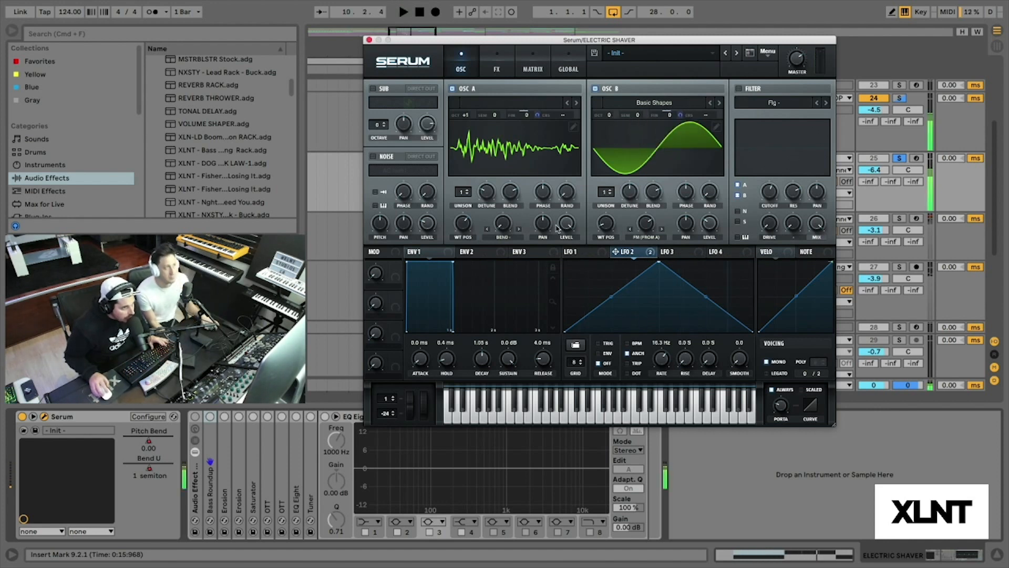
Step: Examine Serum's Distortion and Compressor effects, play the bass through them, and close the Serum window
{"action": "left_click", "coordinate": [498, 58]}
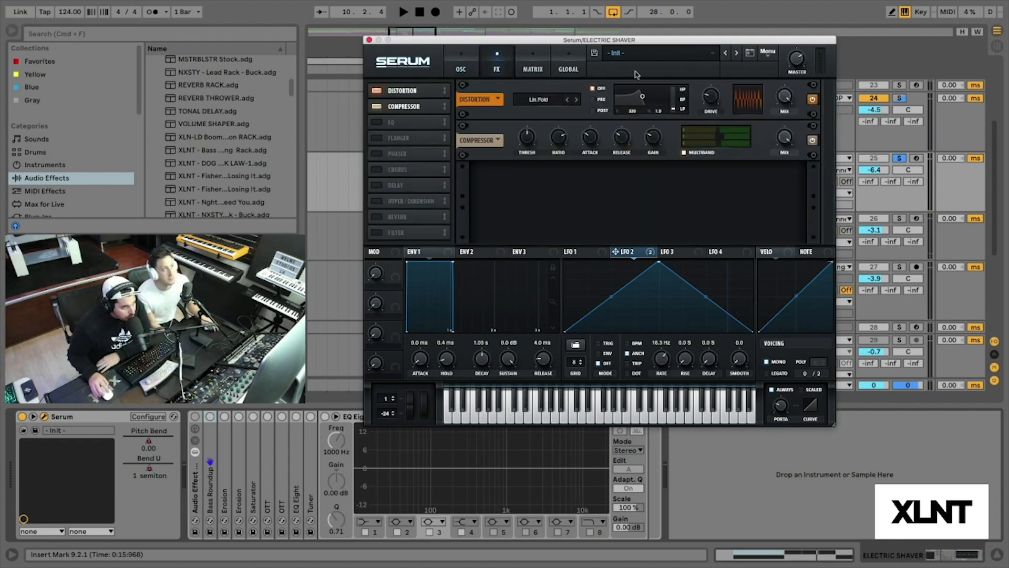
{"action": "left_click", "coordinate": [813, 99]}
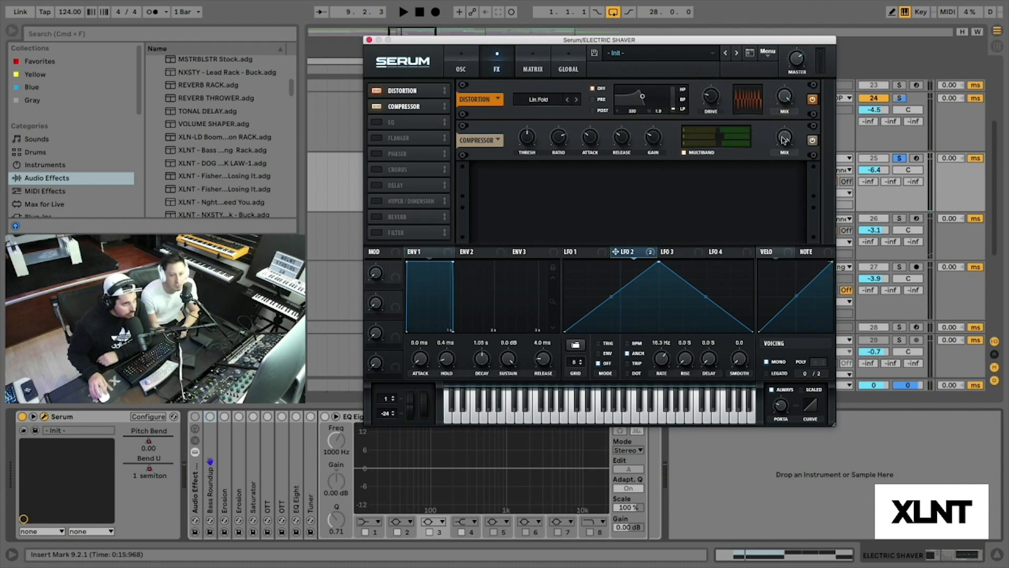
{"action": "key", "text": "space"}
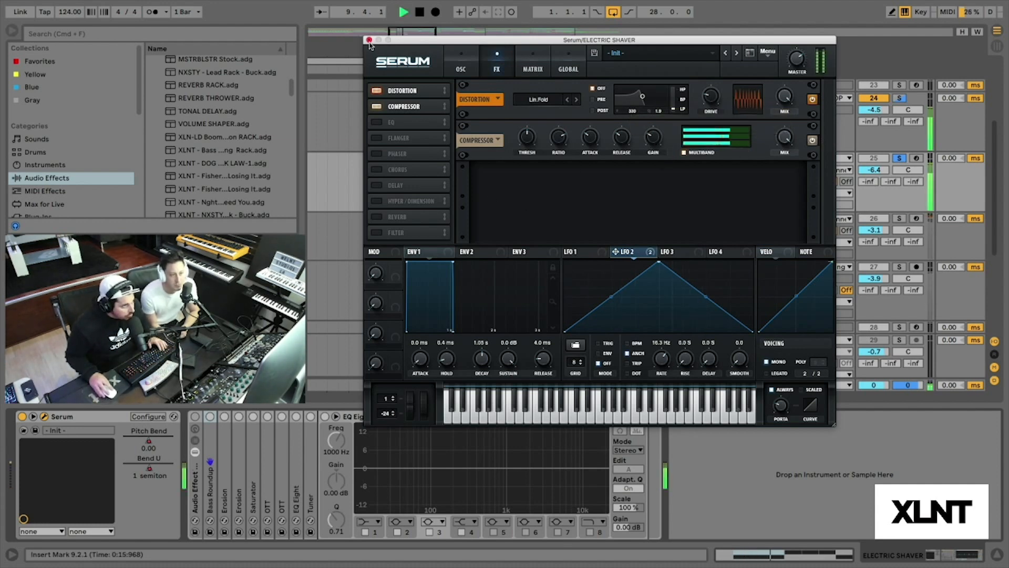
{"action": "key", "text": "space"}
{"action": "left_click", "coordinate": [369, 41]}
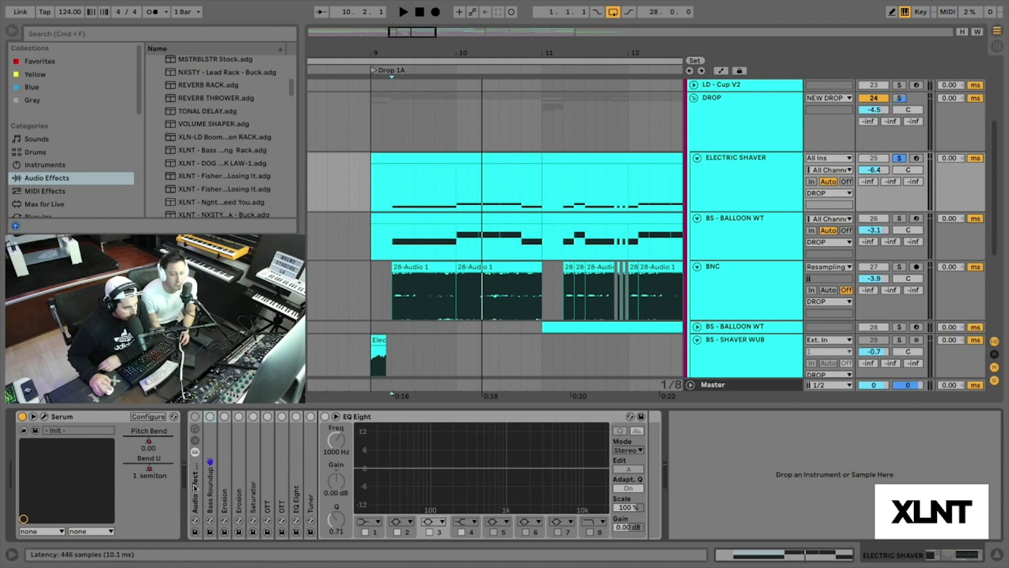
Step: Turn the Audio Effect Rack back on and switch off every device in it except Bass Roundup
{"action": "left_click", "coordinate": [196, 416]}
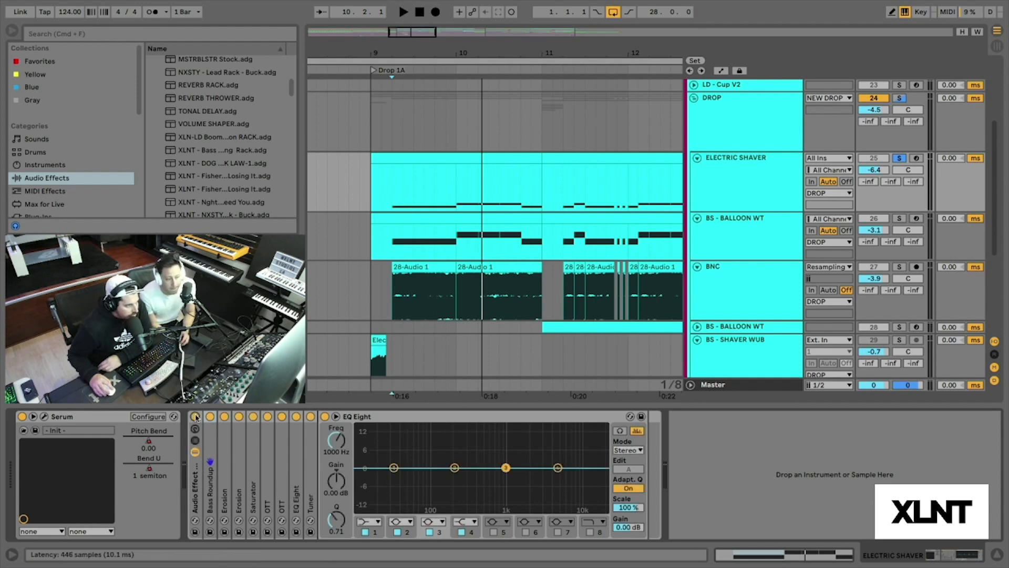
{"action": "left_click", "coordinate": [324, 416]}
{"action": "left_click", "coordinate": [311, 417]}
{"action": "left_click", "coordinate": [296, 417]}
{"action": "left_click", "coordinate": [281, 417]}
{"action": "left_click", "coordinate": [268, 416]}
{"action": "left_click", "coordinate": [253, 416]}
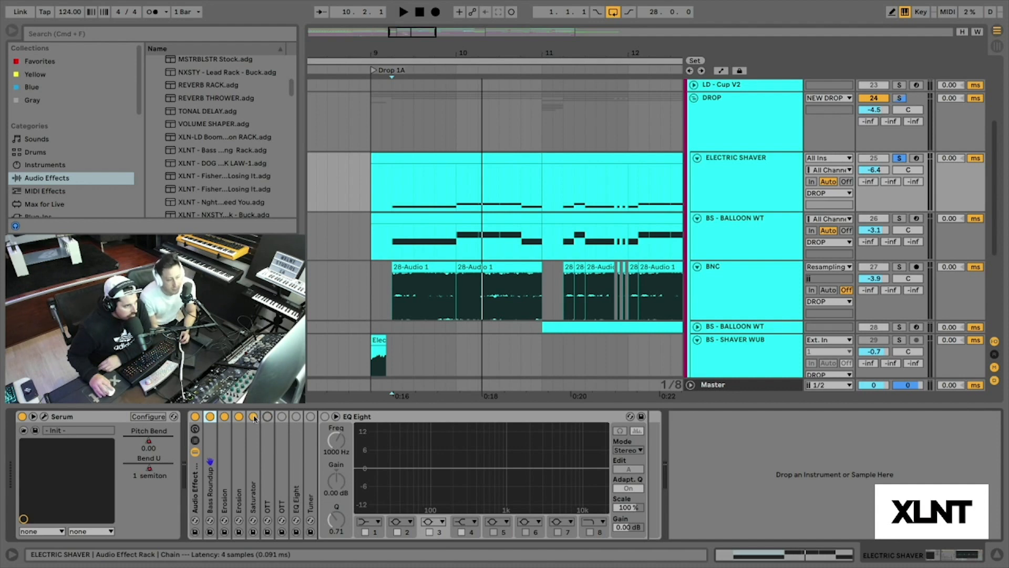
{"action": "left_click", "coordinate": [238, 416]}
{"action": "left_click", "coordinate": [224, 417]}
Step: Unfold Bass Roundup, play the bass to compare it with and without the amp, and fold the device again
{"action": "left_click", "coordinate": [210, 432]}
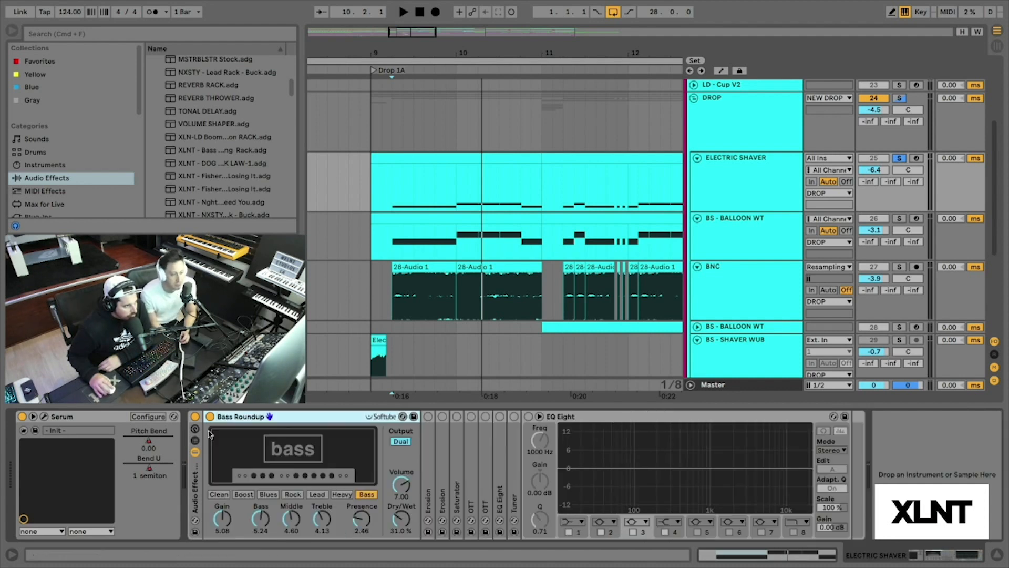
{"action": "key", "text": "space"}
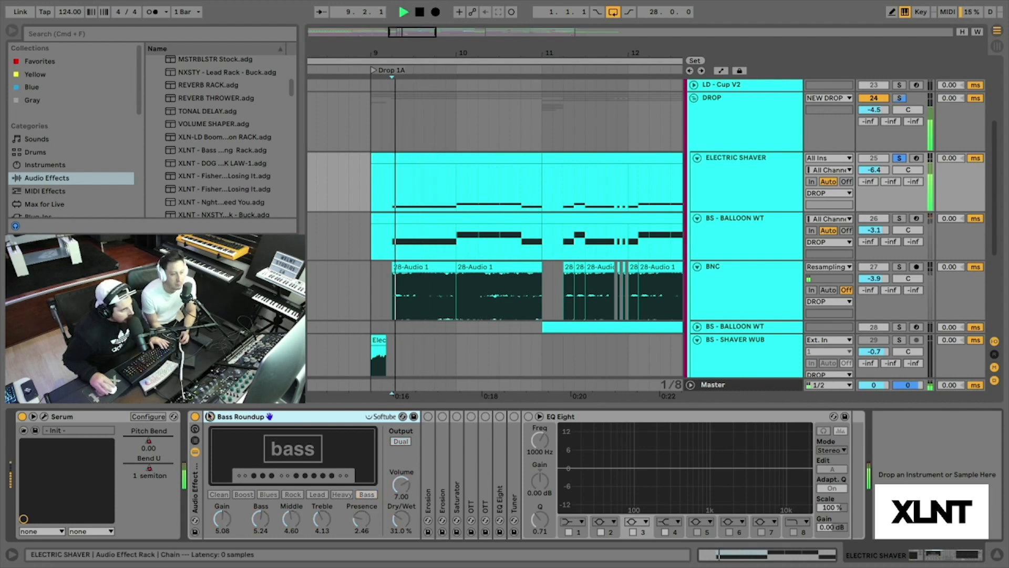
{"action": "key", "text": "space"}
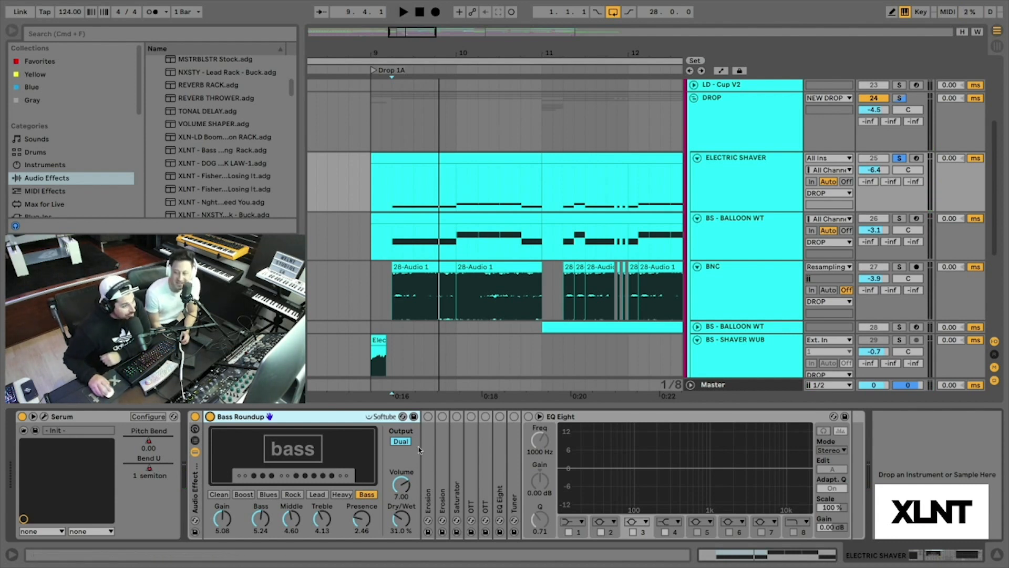
{"action": "double_click", "coordinate": [326, 419]}
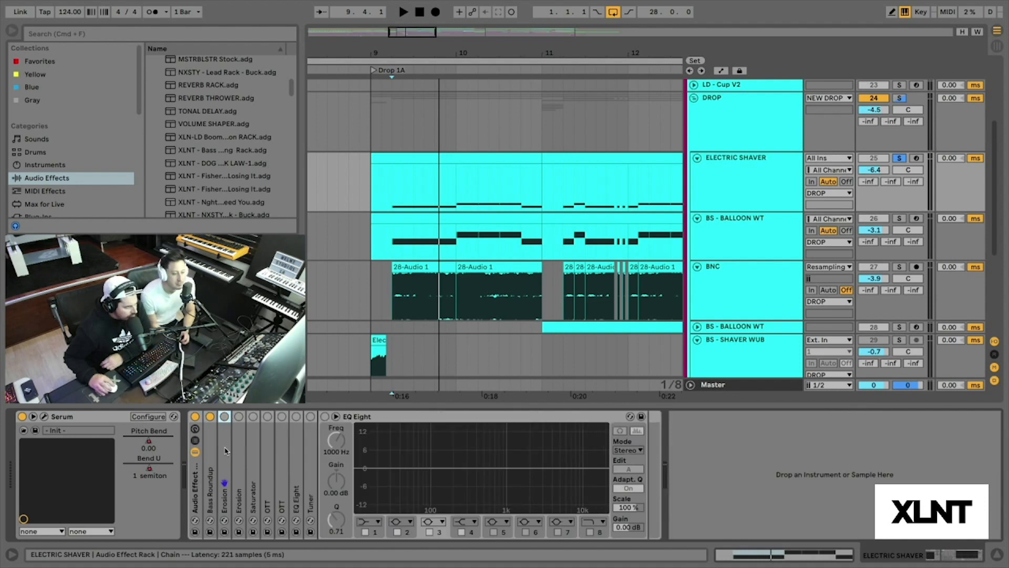
Step: Unfold both Erosion devices, turn them on while playing the bass, and fold them again
{"action": "double_click", "coordinate": [226, 441]}
{"action": "double_click", "coordinate": [337, 440]}
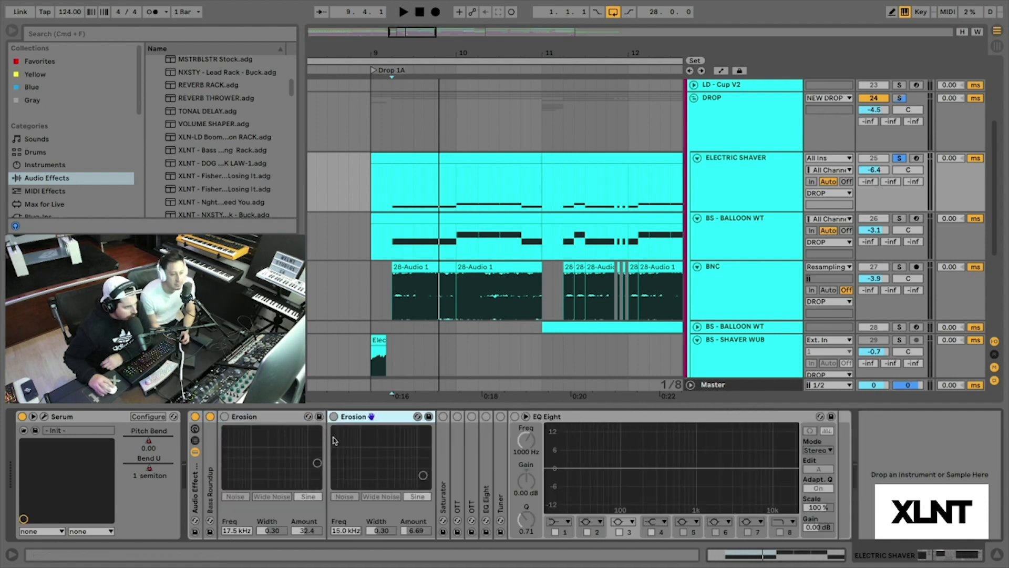
{"action": "left_click", "coordinate": [334, 417]}
{"action": "left_click", "coordinate": [225, 416]}
{"action": "left_click", "coordinate": [225, 417]}
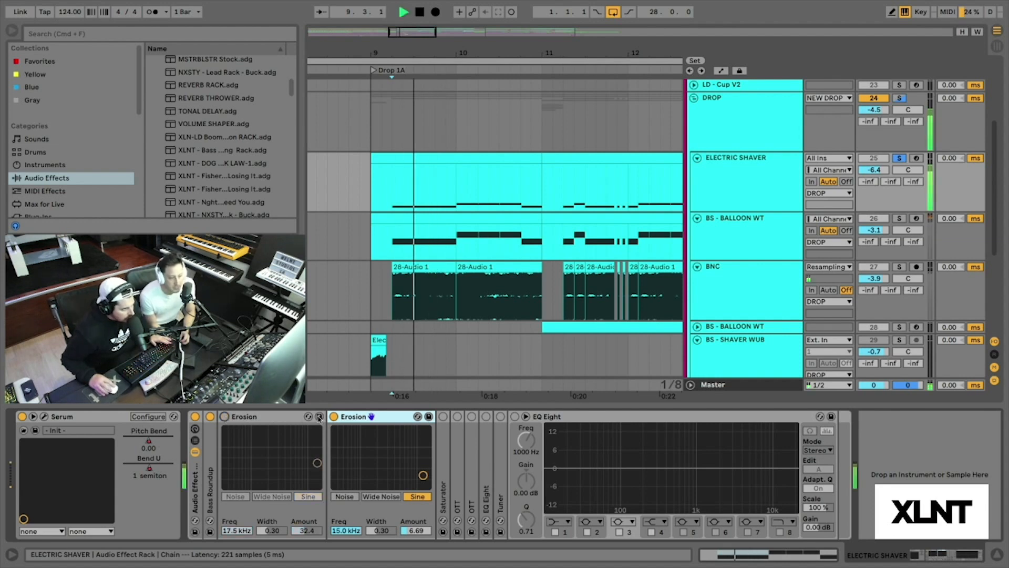
{"action": "left_click", "coordinate": [225, 416]}
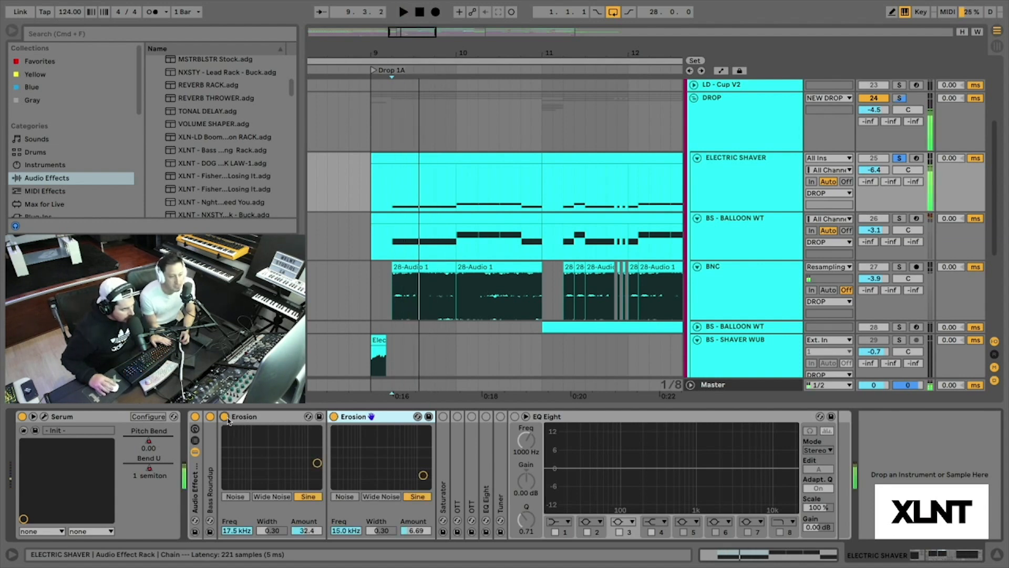
{"action": "key", "text": "space"}
{"action": "double_click", "coordinate": [250, 417]}
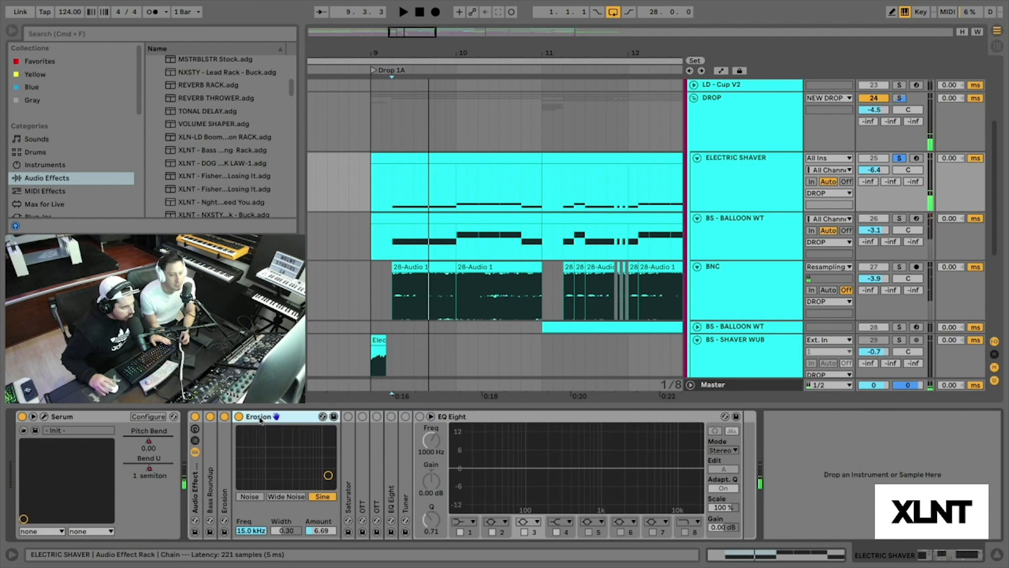
{"action": "double_click", "coordinate": [245, 416]}
Step: Unfold the Saturator, turn it on, play the bass through it, and fold it again
{"action": "double_click", "coordinate": [254, 437]}
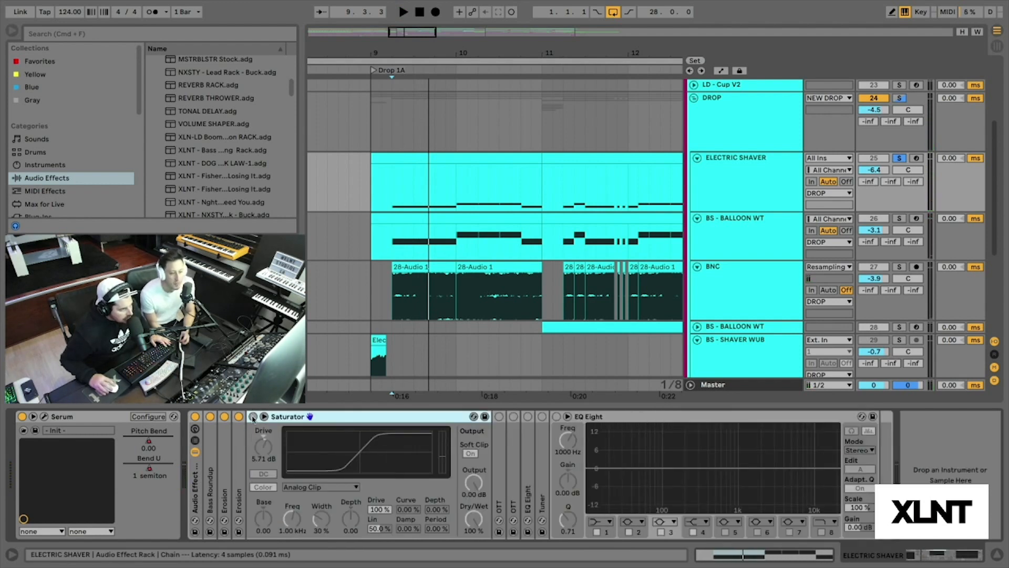
{"action": "key", "text": "space"}
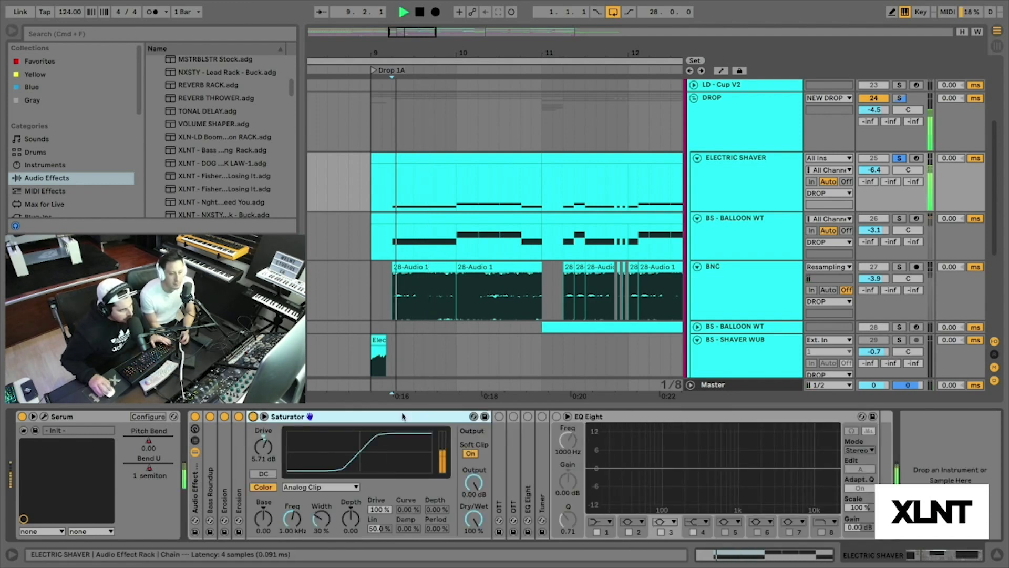
{"action": "key", "text": "space"}
{"action": "double_click", "coordinate": [403, 417]}
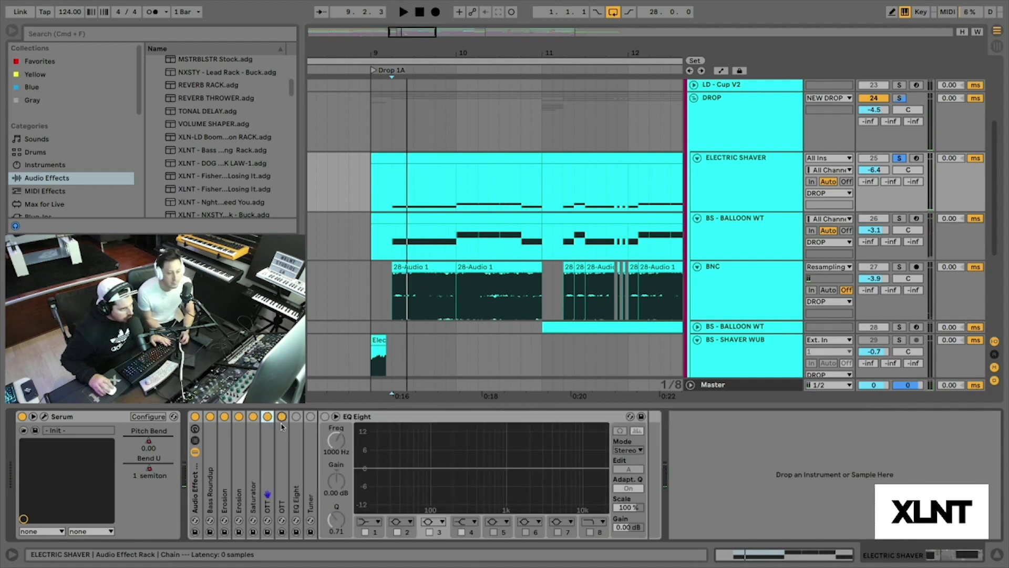
Step: Turn on both OTT devices, play the bass through them, inspect their settings, and fold them again
{"action": "double_click", "coordinate": [284, 430]}
{"action": "key", "text": "space"}
{"action": "key", "text": "space"}
{"action": "double_click", "coordinate": [269, 431]}
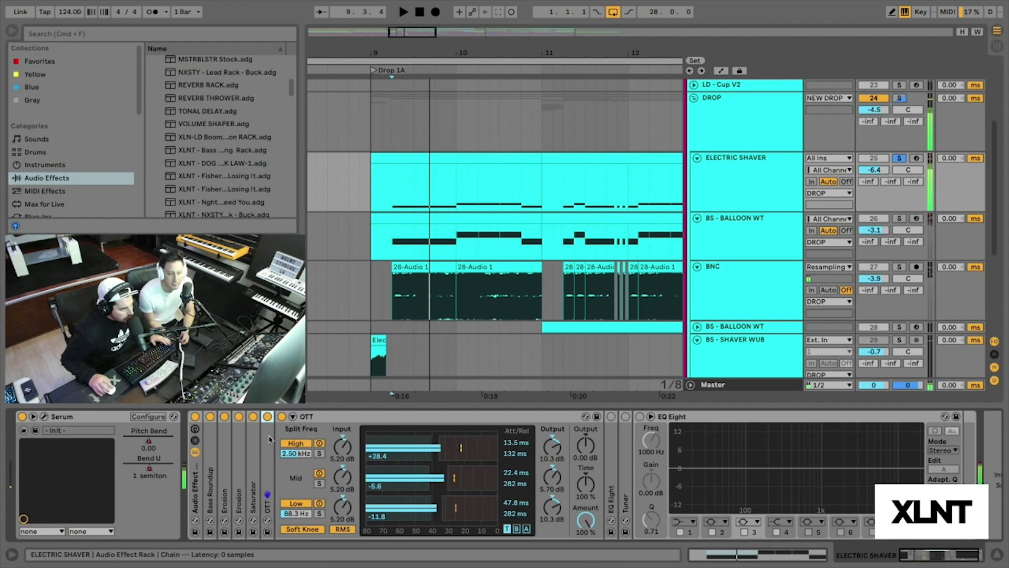
{"action": "double_click", "coordinate": [458, 416]}
{"action": "double_click", "coordinate": [459, 417]}
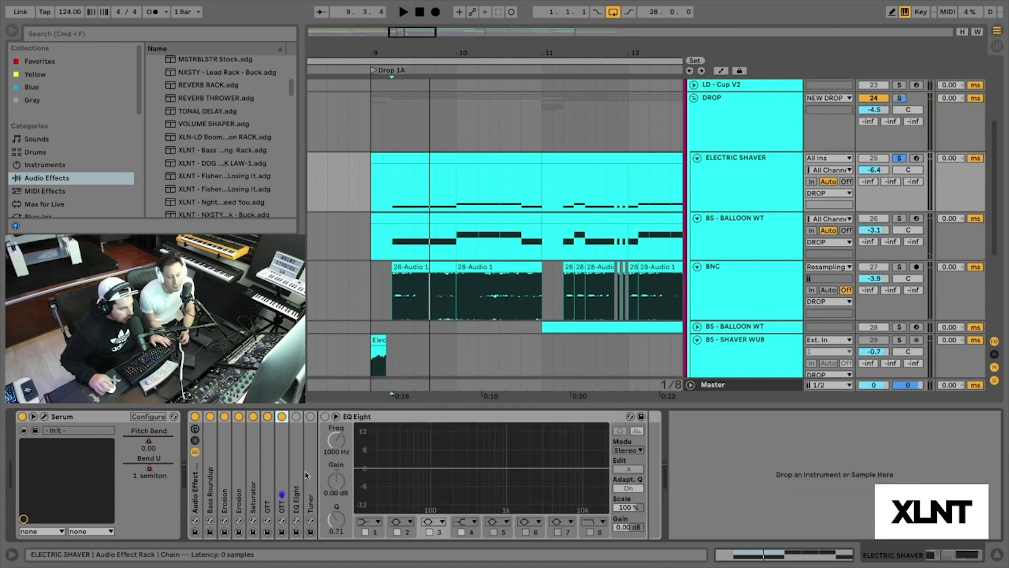
Step: Unfold and turn on the EQ Eight before the Tuner, play the bass to view its spectrum, and fold it again
{"action": "double_click", "coordinate": [298, 448]}
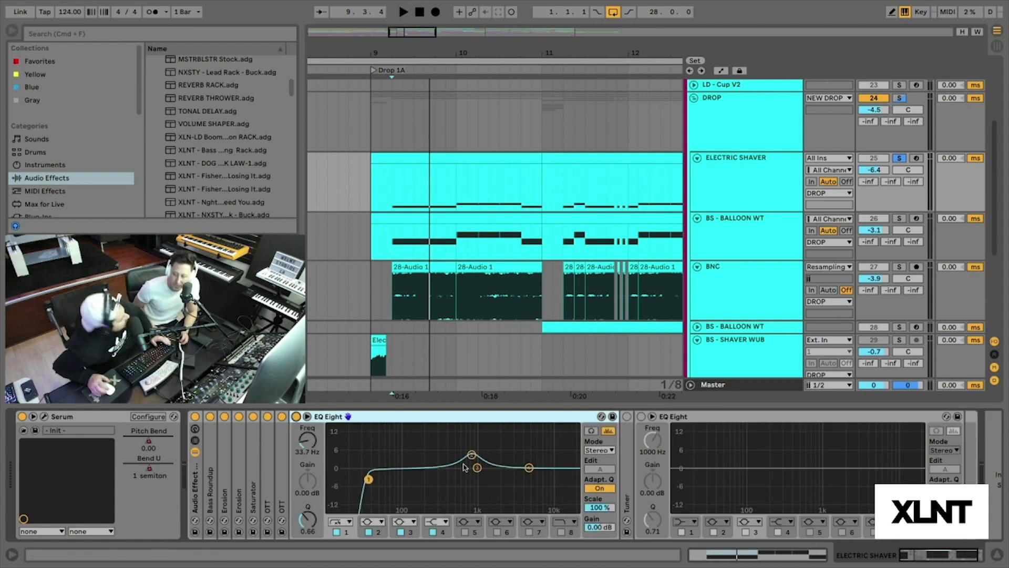
{"action": "key", "text": "space"}
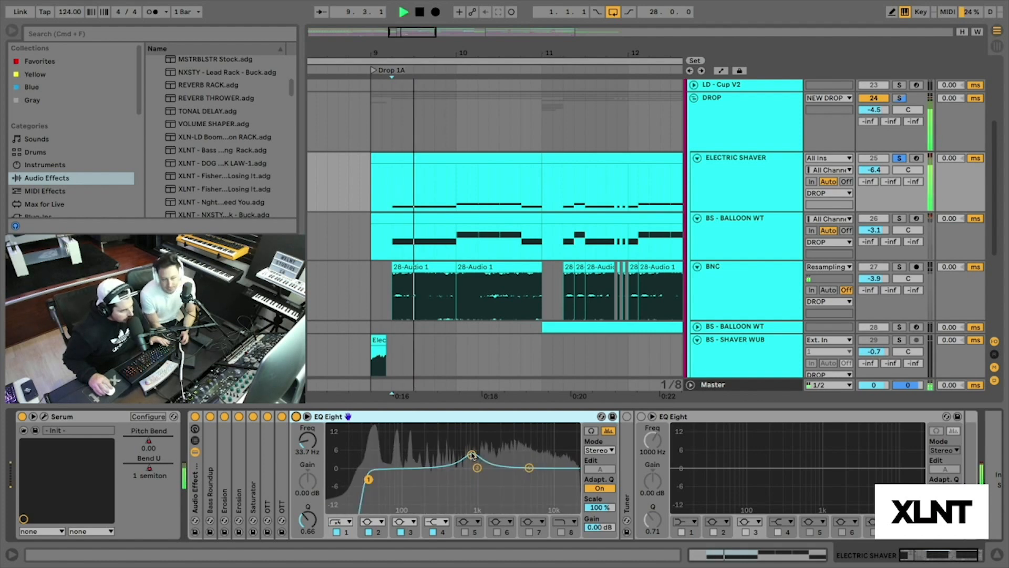
{"action": "double_click", "coordinate": [460, 419]}
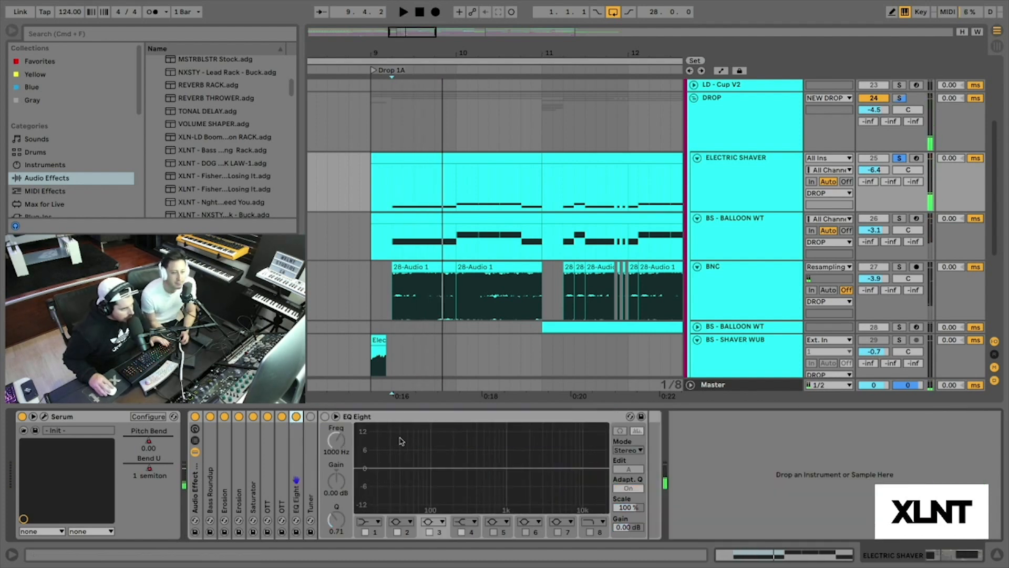
Step: Unfold the Tuner, turn on the EQ Eight after it, and play the ELECTRIC SHAVER bass through the rack
{"action": "double_click", "coordinate": [312, 469]}
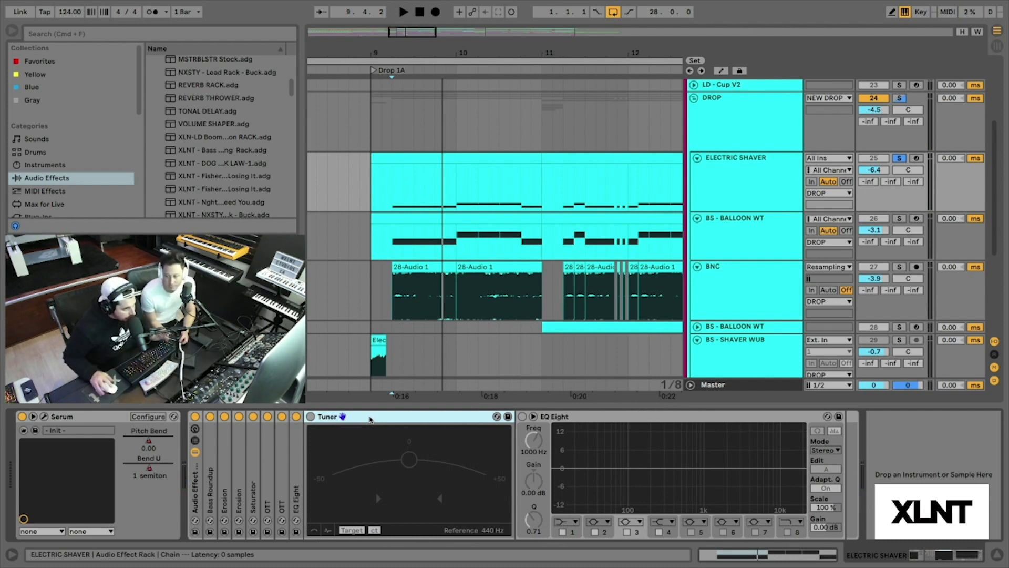
{"action": "left_click", "coordinate": [558, 416]}
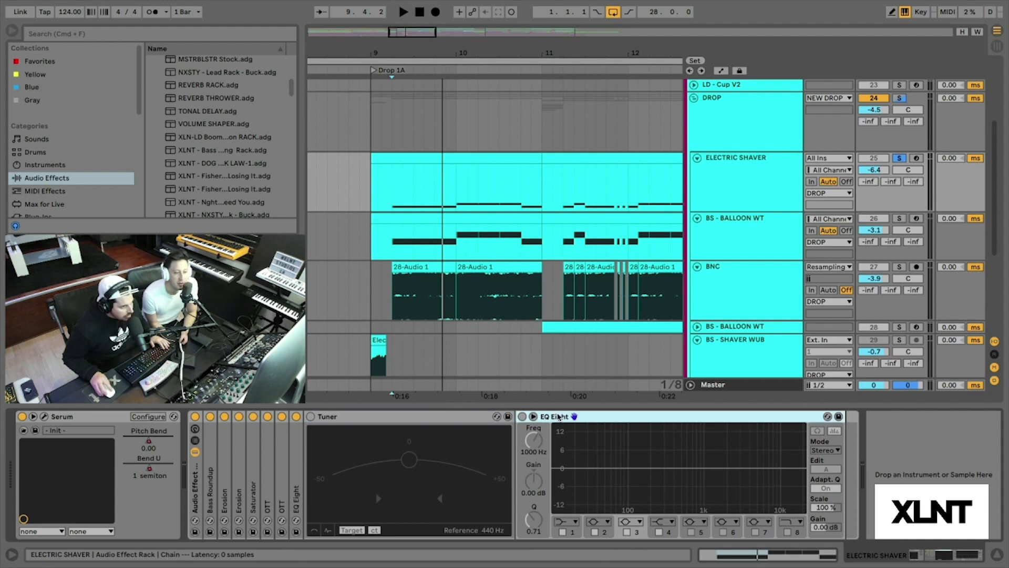
{"action": "left_click", "coordinate": [523, 417]}
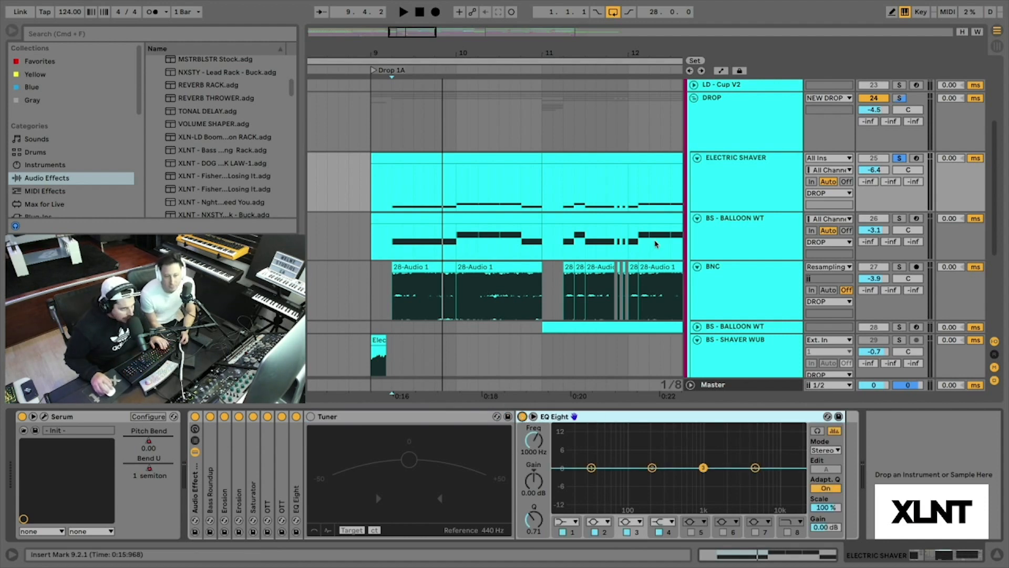
{"action": "left_click", "coordinate": [738, 184]}
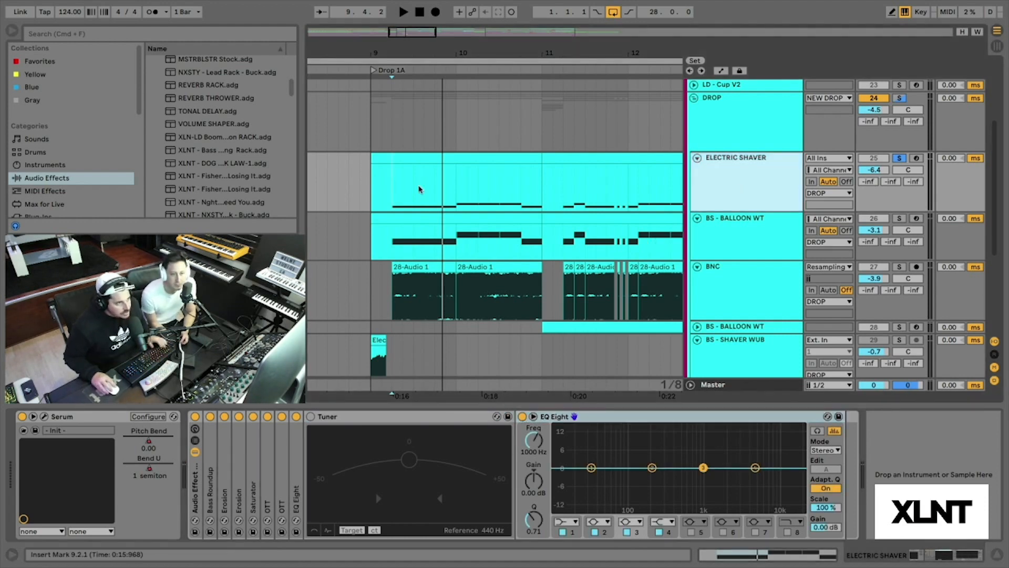
{"action": "key", "text": "space"}
{"action": "key", "text": "space"}
Step: Solo the BS - BALLOON WT track and play it
{"action": "left_click", "coordinate": [788, 242]}
{"action": "left_click", "coordinate": [899, 218]}
{"action": "left_click", "coordinate": [768, 238]}
{"action": "key", "text": "space"}
{"action": "key", "text": "space"}
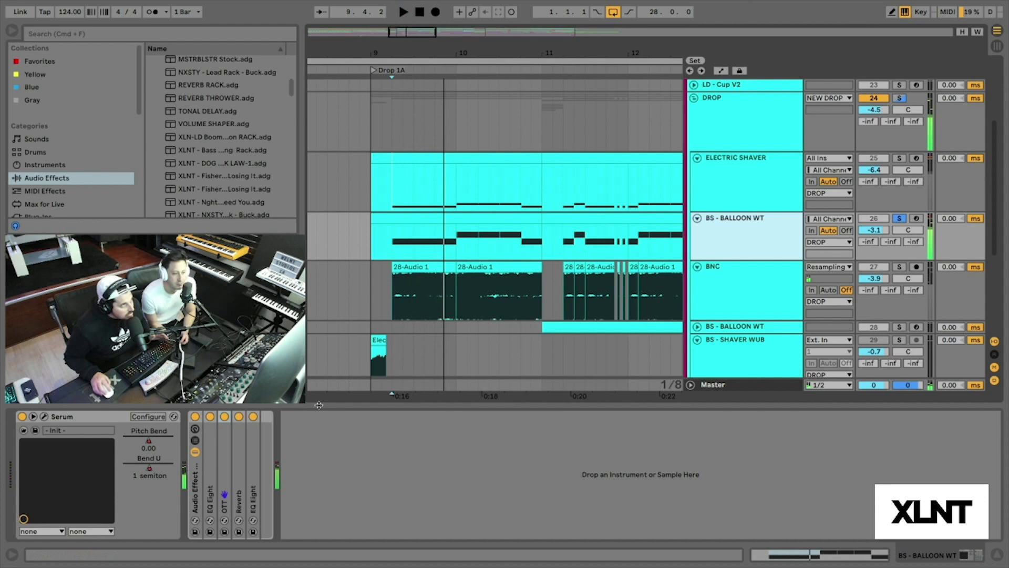
Step: Bypass the BS - BALLOON WT effect rack and audition its Serum patch with oscillator B off before restoring the oscillator
{"action": "left_click", "coordinate": [195, 417]}
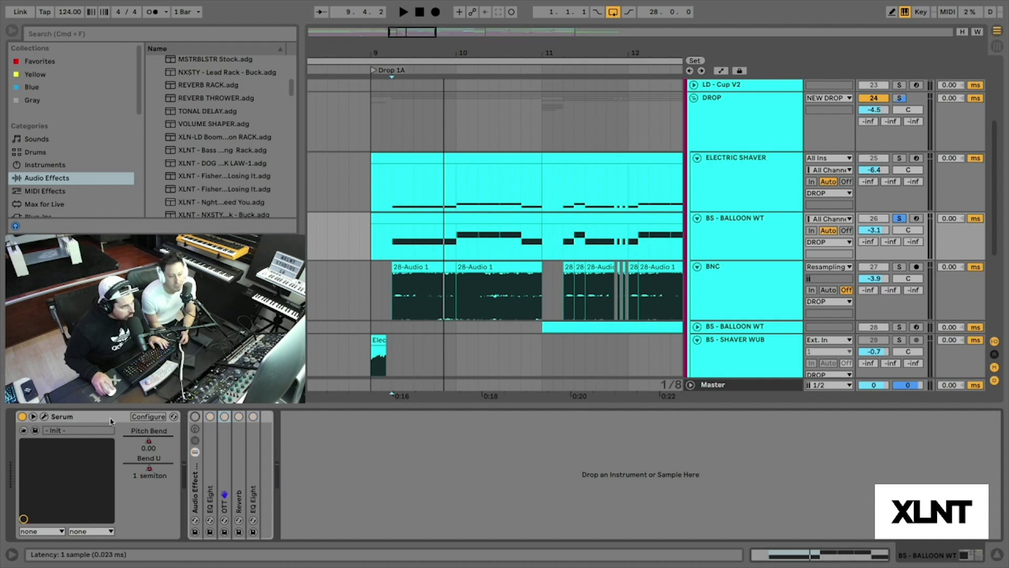
{"action": "left_click", "coordinate": [44, 417]}
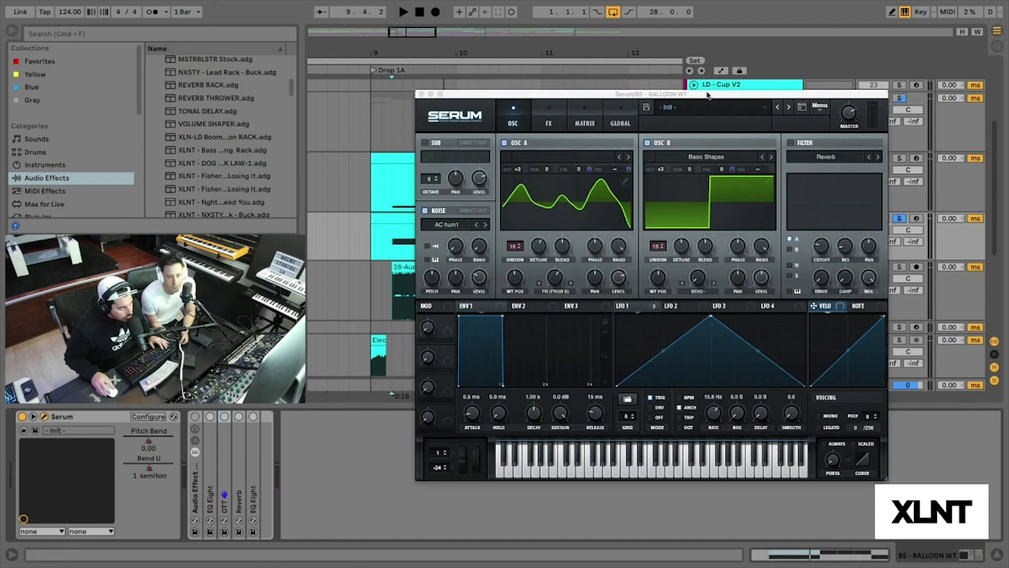
{"action": "left_click_drag", "start_coordinate": [708, 95], "coordinate": [683, 63]}
{"action": "key", "text": "space"}
{"action": "left_click", "coordinate": [625, 111]}
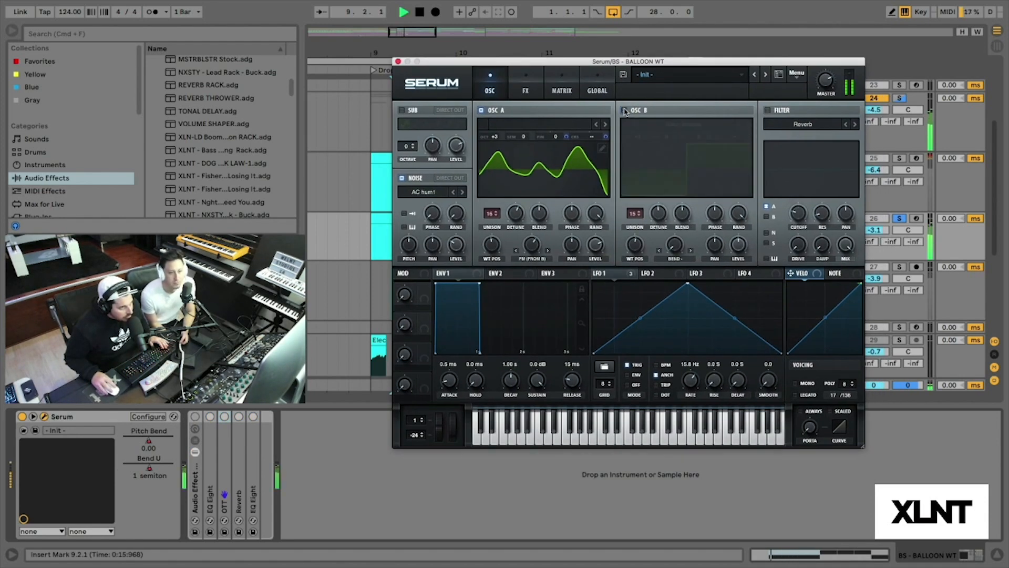
{"action": "key", "text": "space"}
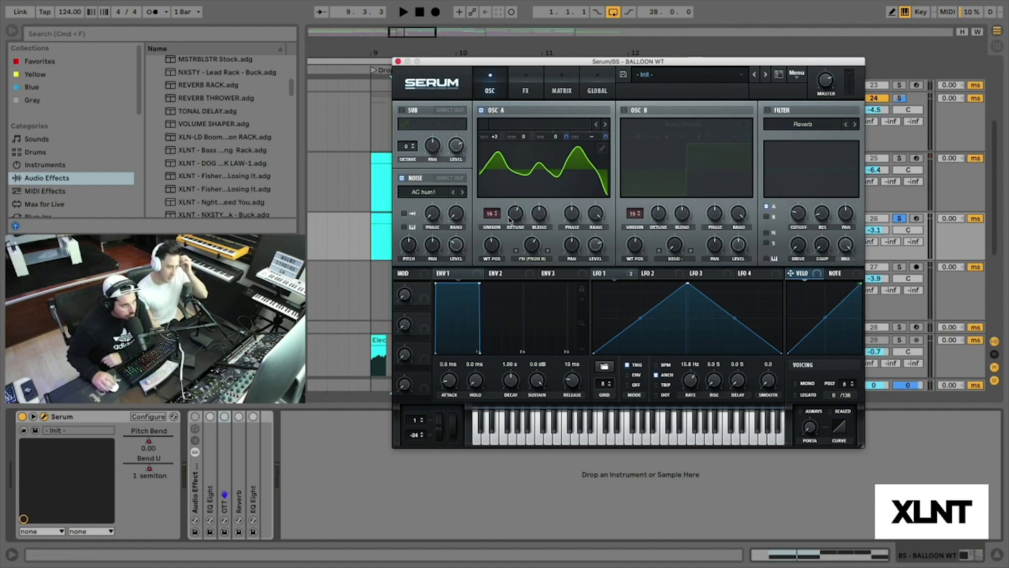
{"action": "left_click", "coordinate": [624, 110]}
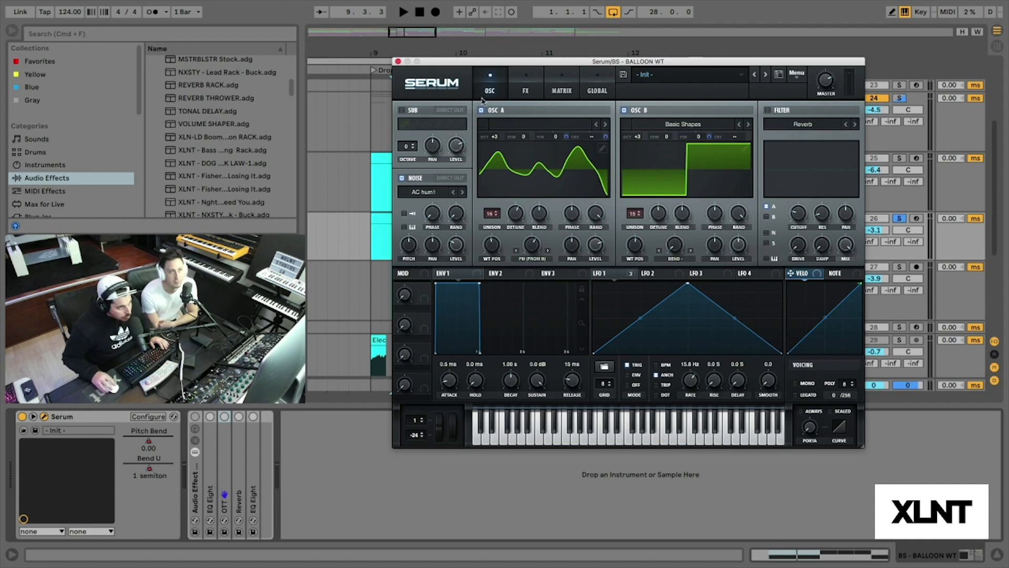
Step: View the effects in the balloon bass's Serum, close the plugin, and turn the Audio Effect Rack back on
{"action": "left_click", "coordinate": [513, 84]}
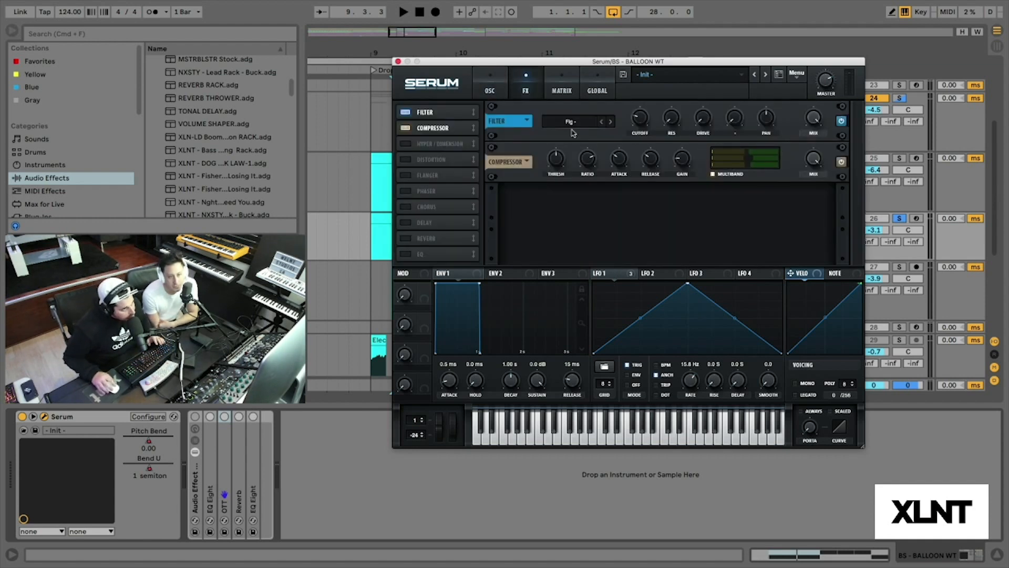
{"action": "left_click", "coordinate": [398, 61]}
{"action": "left_click", "coordinate": [195, 417]}
Step: Inspect the EQ Eight, OTT, Reverb and final EQ Eight in the BS - BALLOON WT rack, leaving the last one unfolded
{"action": "double_click", "coordinate": [209, 439]}
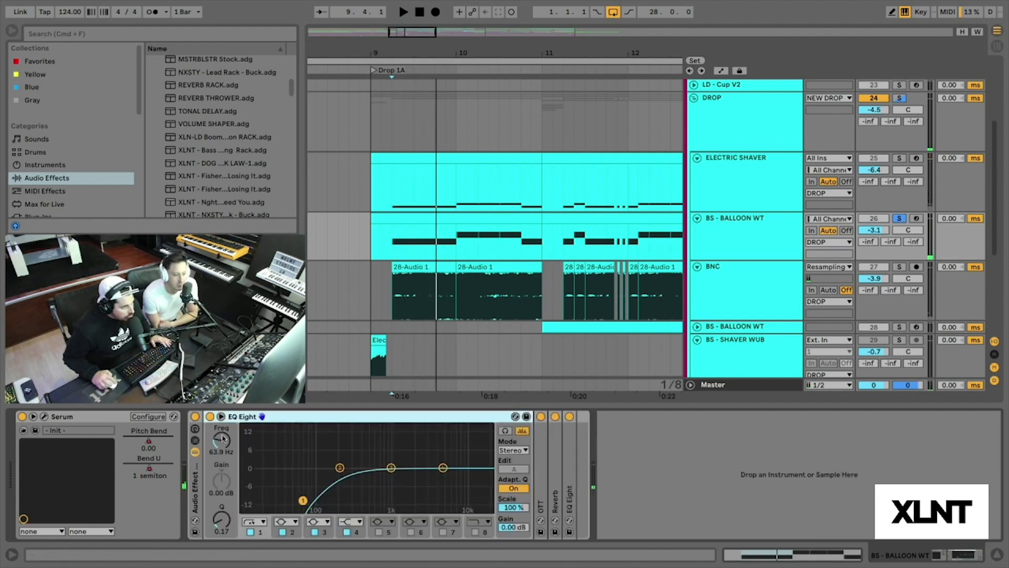
{"action": "double_click", "coordinate": [326, 419]}
{"action": "double_click", "coordinate": [225, 457]}
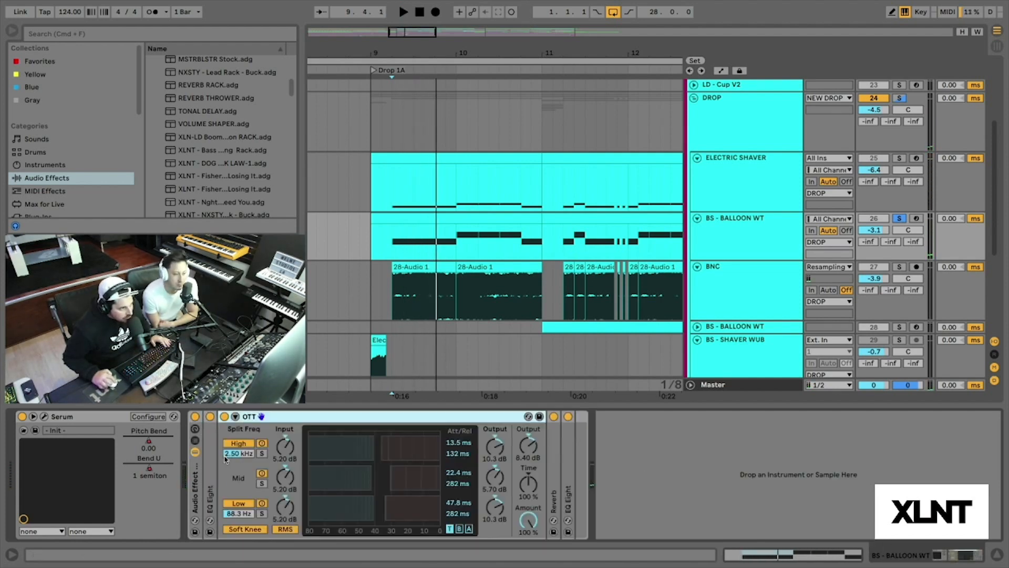
{"action": "double_click", "coordinate": [286, 417]}
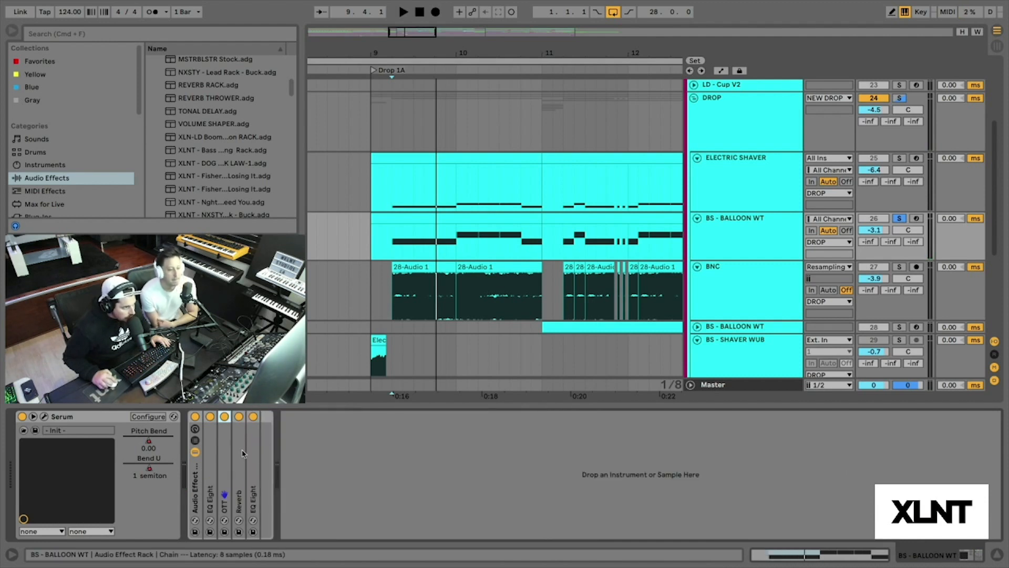
{"action": "double_click", "coordinate": [243, 453]}
{"action": "double_click", "coordinate": [383, 417]}
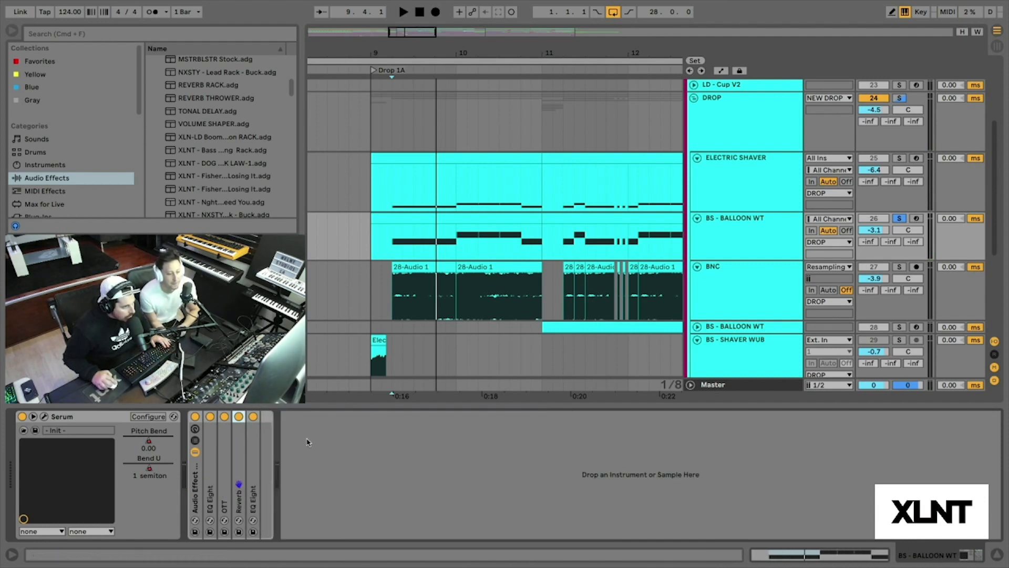
{"action": "double_click", "coordinate": [255, 455]}
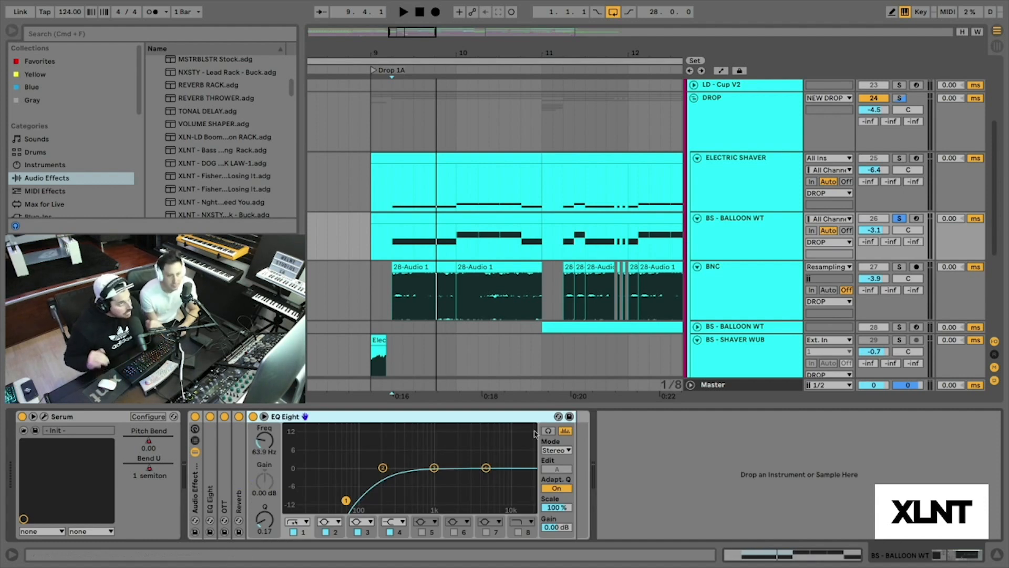
Step: Solo ELECTRIC SHAVER alongside BS - BALLOON WT during playback and briefly review the ELECTRIC SHAVER Serum patch
{"action": "key", "text": "space"}
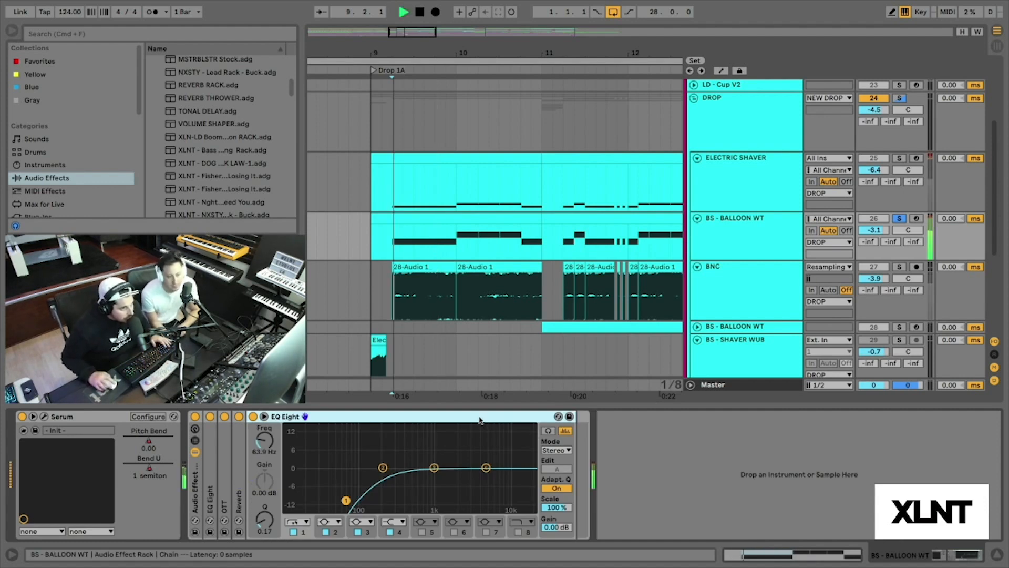
{"action": "left_click", "coordinate": [901, 158]}
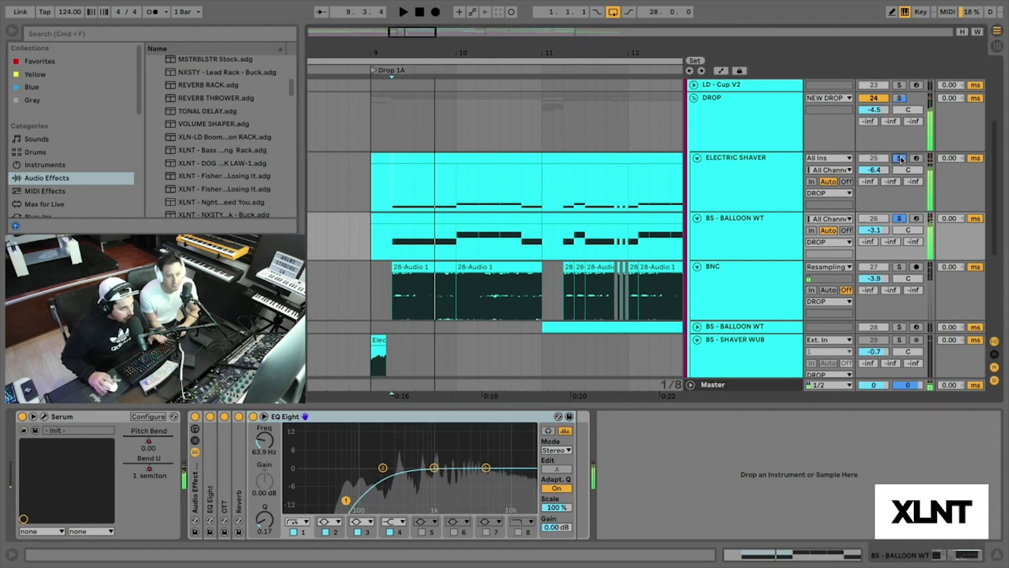
{"action": "left_click", "coordinate": [759, 179]}
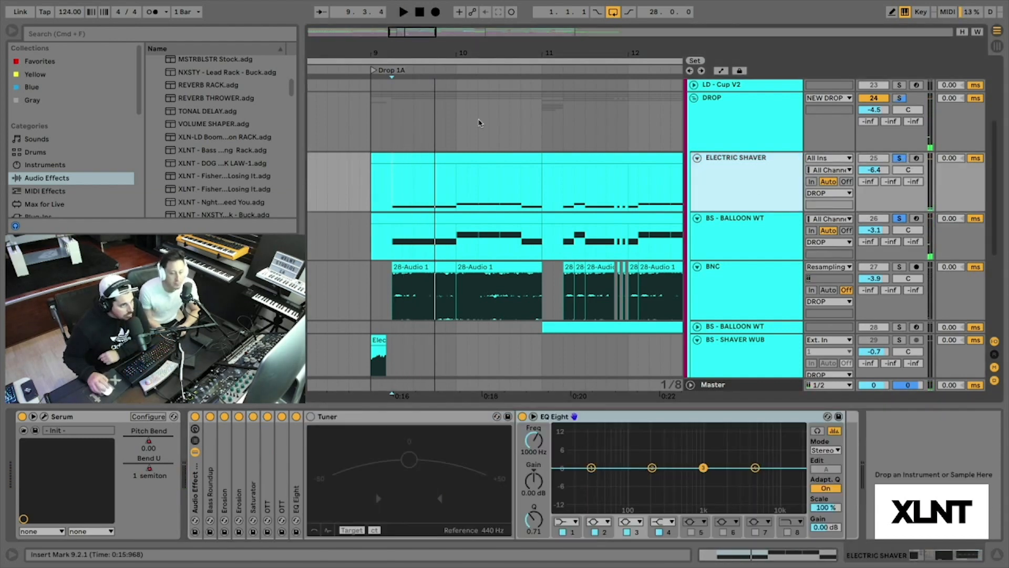
{"action": "left_click", "coordinate": [384, 194]}
{"action": "left_click", "coordinate": [393, 191]}
{"action": "left_click", "coordinate": [44, 417]}
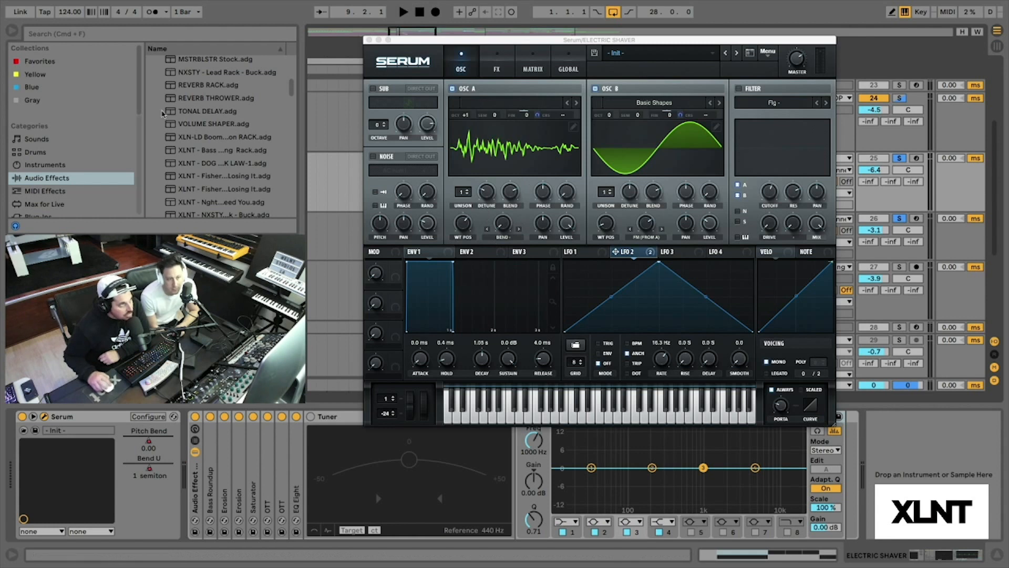
{"action": "left_click", "coordinate": [368, 40]}
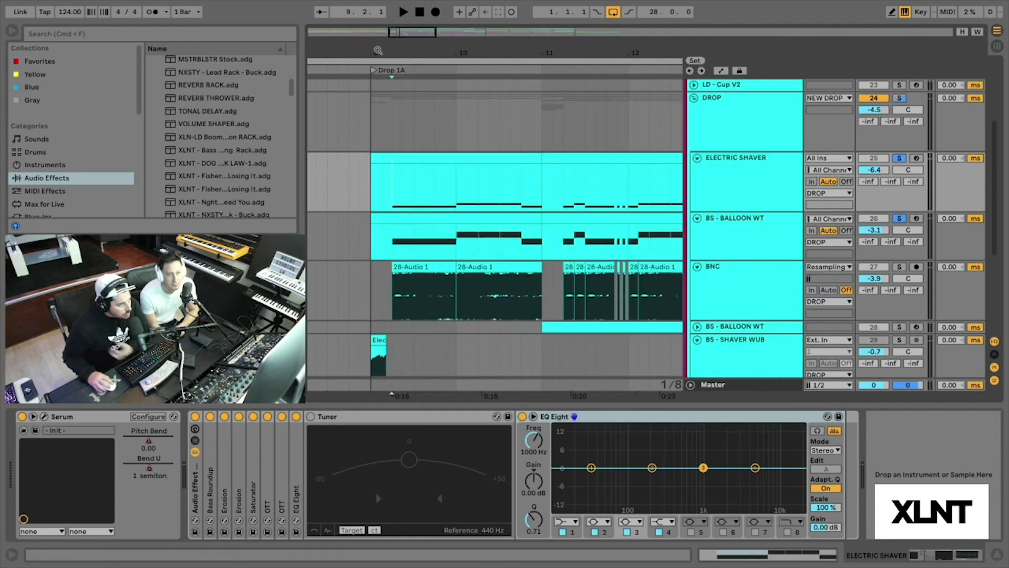
Step: Solo the BNC audio track with the two bass tracks and play the layered basses through Drop 1A
{"action": "left_click_drag", "start_coordinate": [415, 49], "coordinate": [418, 68]}
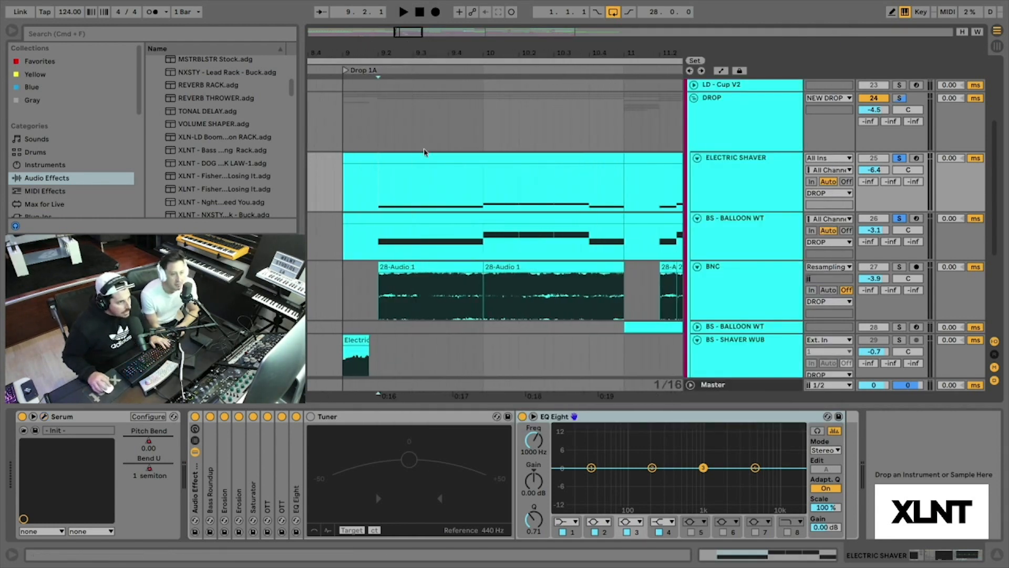
{"action": "left_click", "coordinate": [829, 263]}
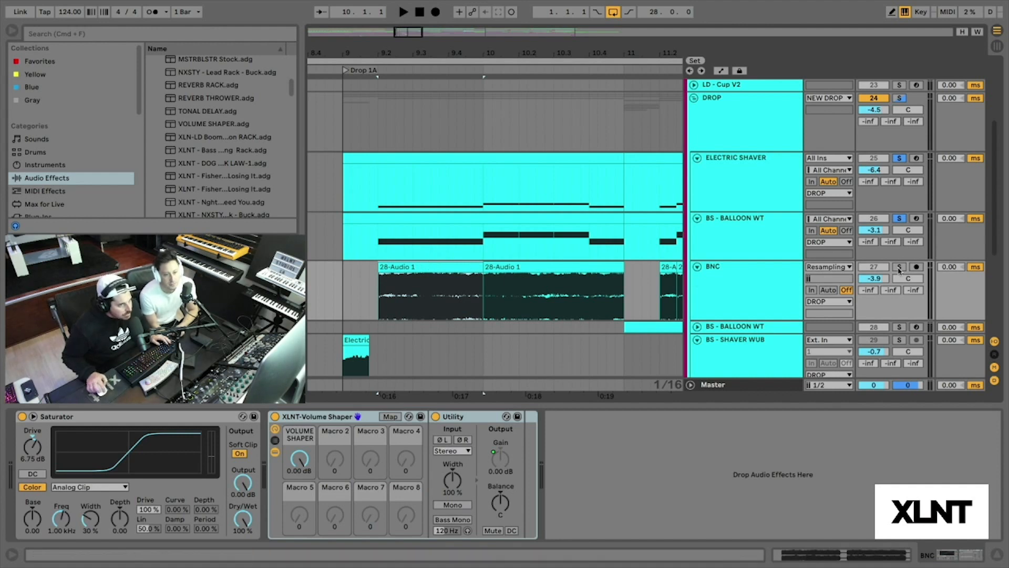
{"action": "scroll", "coordinate": [899, 270], "scroll_direction": "up", "scroll_amount": 3}
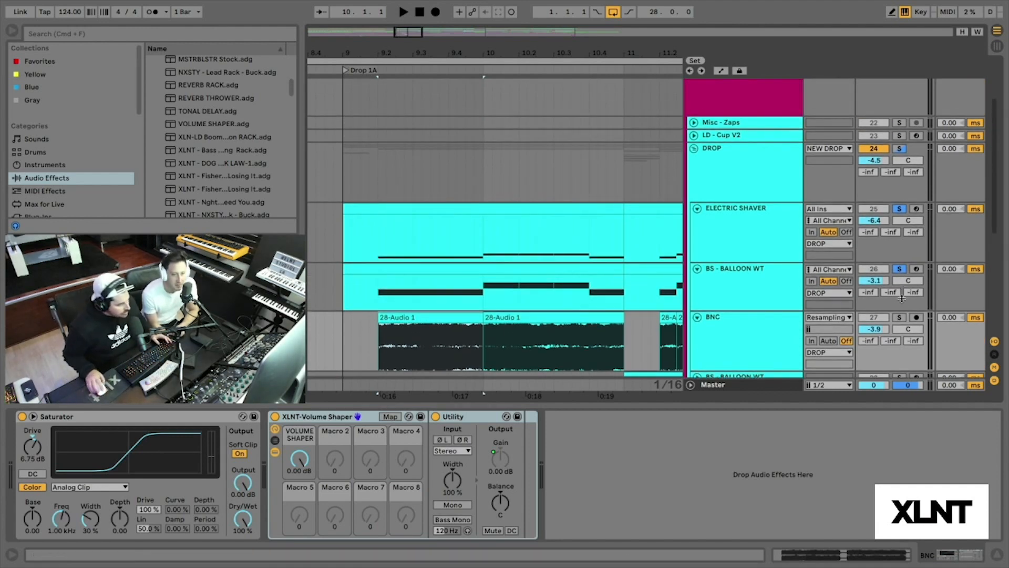
{"action": "left_click", "coordinate": [900, 318]}
{"action": "key", "text": "space"}
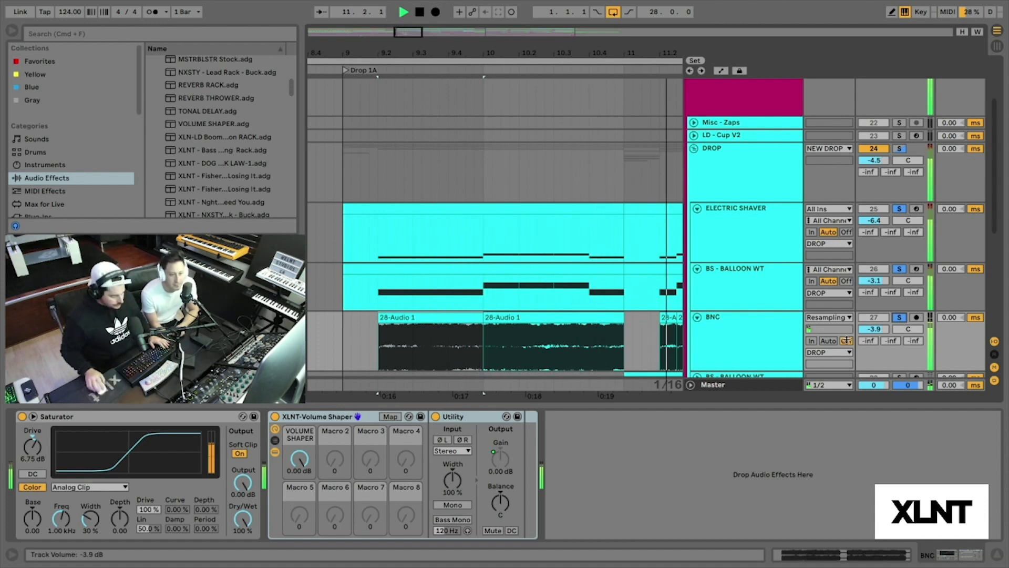
{"action": "scroll", "coordinate": [618, 107], "scroll_direction": "right", "scroll_amount": 1}
{"action": "left_click_drag", "start_coordinate": [581, 51], "coordinate": [580, 32]}
{"action": "scroll", "coordinate": [592, 121], "scroll_direction": "down", "scroll_amount": 3}
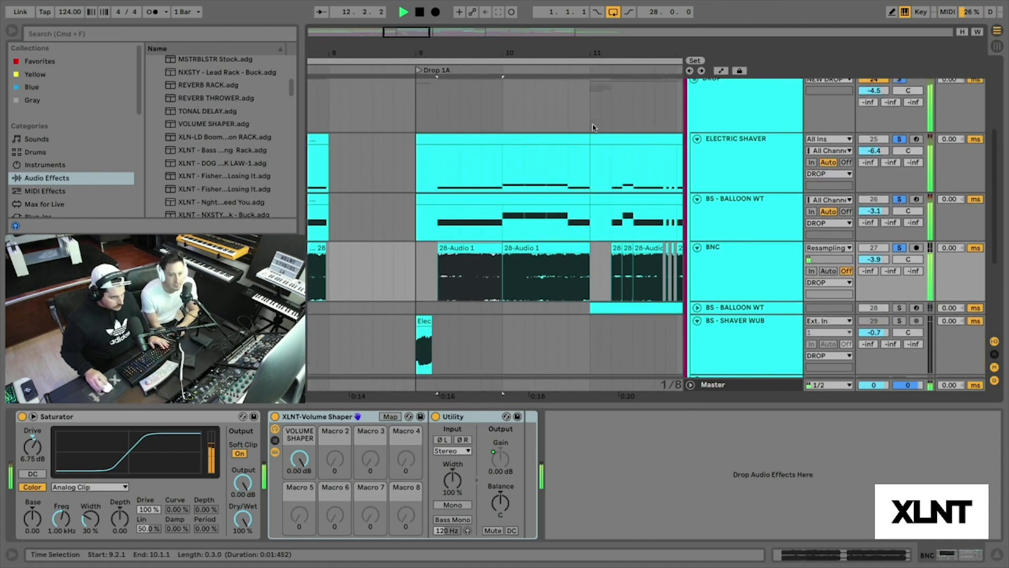
{"action": "scroll", "coordinate": [593, 128], "scroll_direction": "right", "scroll_amount": 2}
{"action": "scroll", "coordinate": [593, 128], "scroll_direction": "right", "scroll_amount": 1}
{"action": "key", "text": "space"}
Step: Play the BS - SHAVER WUB clip at Drop 1A with its first Audio Effect Rack bypassed and with it on
{"action": "left_click_drag", "start_coordinate": [577, 51], "coordinate": [577, 37]}
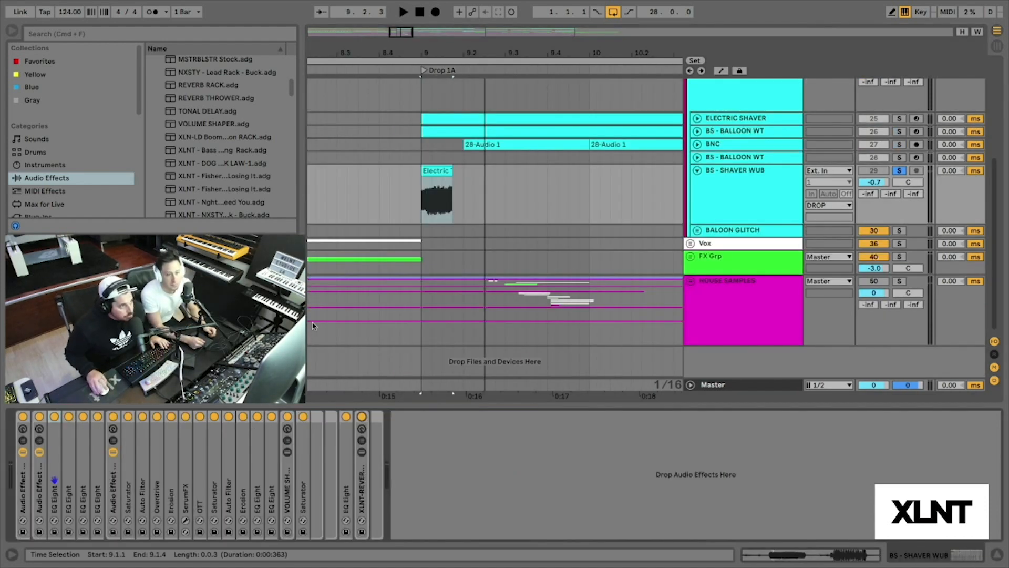
{"action": "left_click_drag", "start_coordinate": [425, 56], "coordinate": [424, 66]}
{"action": "left_click", "coordinate": [22, 415]}
{"action": "key", "text": "space"}
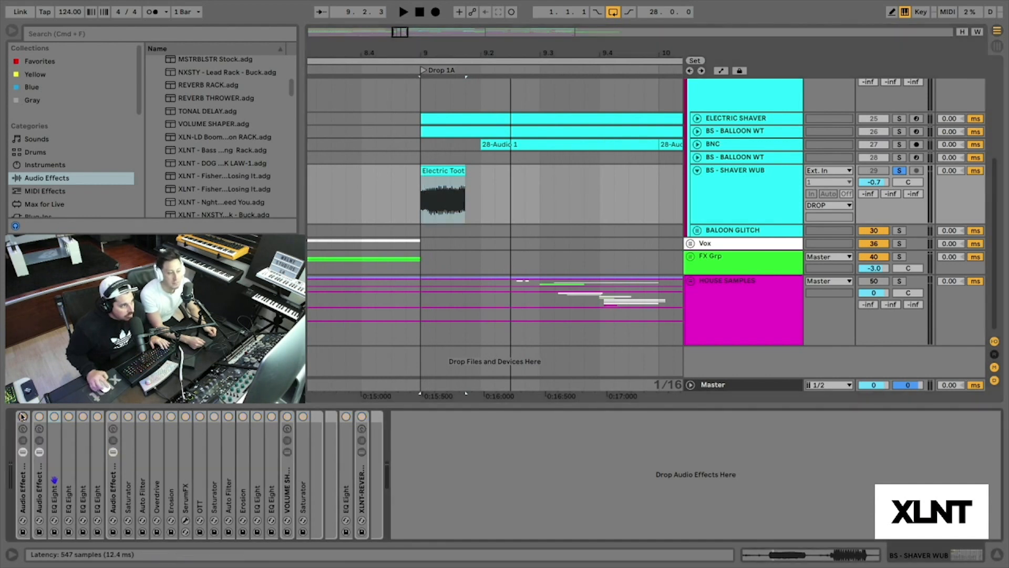
{"action": "left_click", "coordinate": [22, 415]}
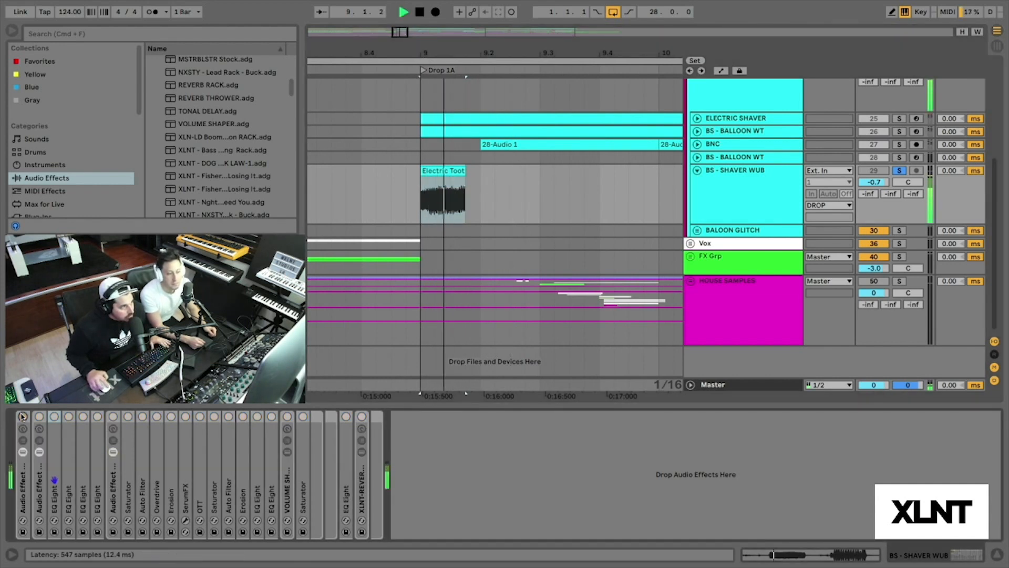
{"action": "key", "text": "space"}
{"action": "key", "text": "space"}
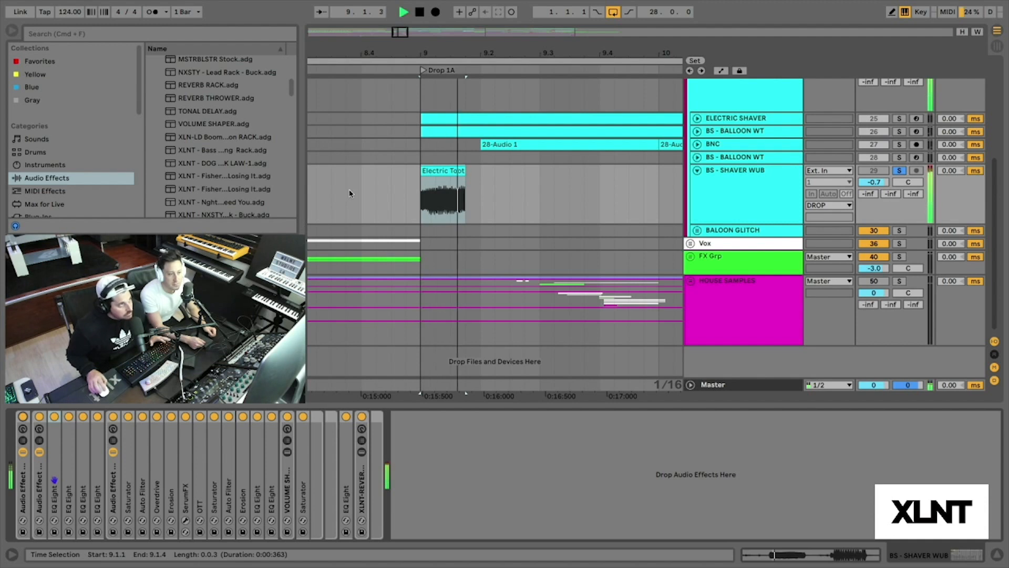
{"action": "key", "text": "space"}
{"action": "key", "text": "space"}
{"action": "key", "text": "space"}
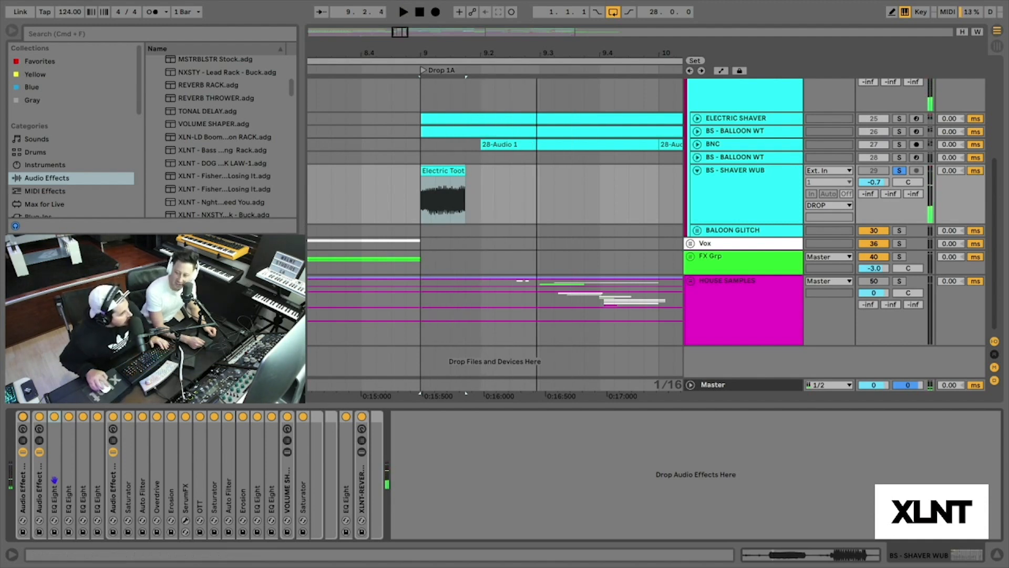
Step: Compare the shaver wub once more with its first Audio Effect Rack off and on
{"action": "left_click", "coordinate": [22, 416]}
{"action": "key", "text": "space"}
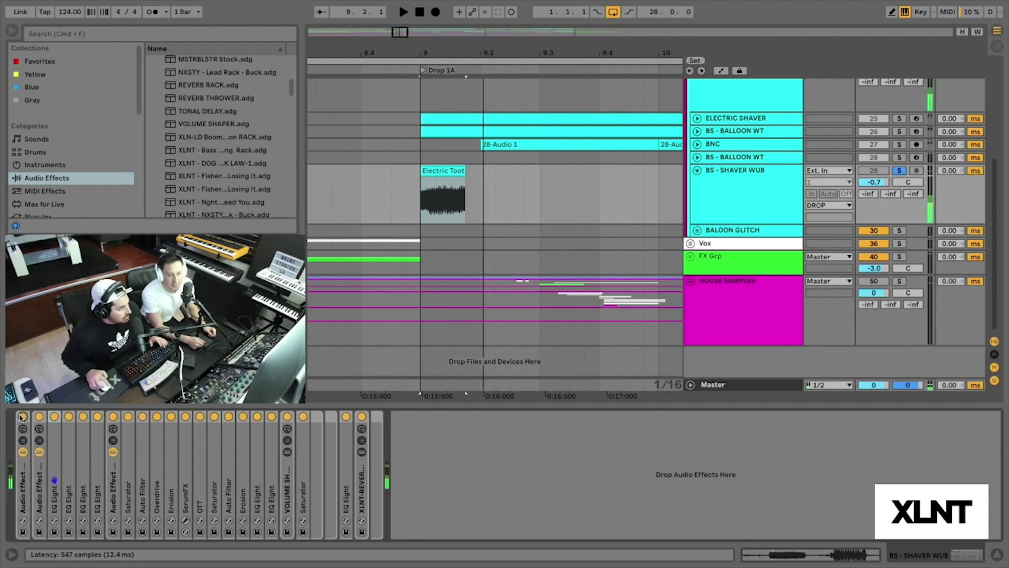
{"action": "left_click", "coordinate": [22, 416]}
{"action": "key", "text": "space"}
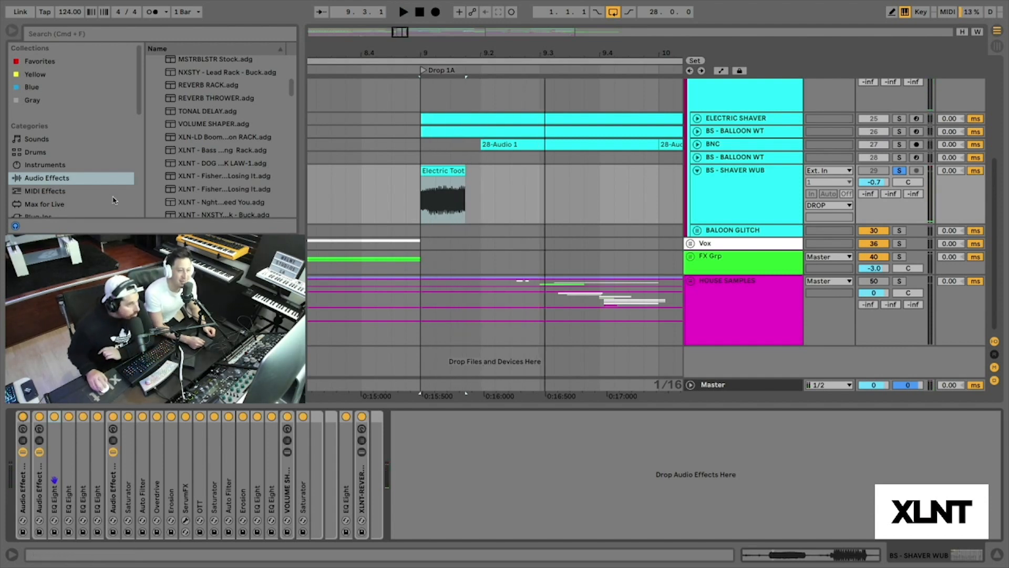
Step: Bypass the second, third and fourth EQ Eights and the inner Audio Effect Rack on the BS - SHAVER WUB track
{"action": "left_click", "coordinate": [706, 211]}
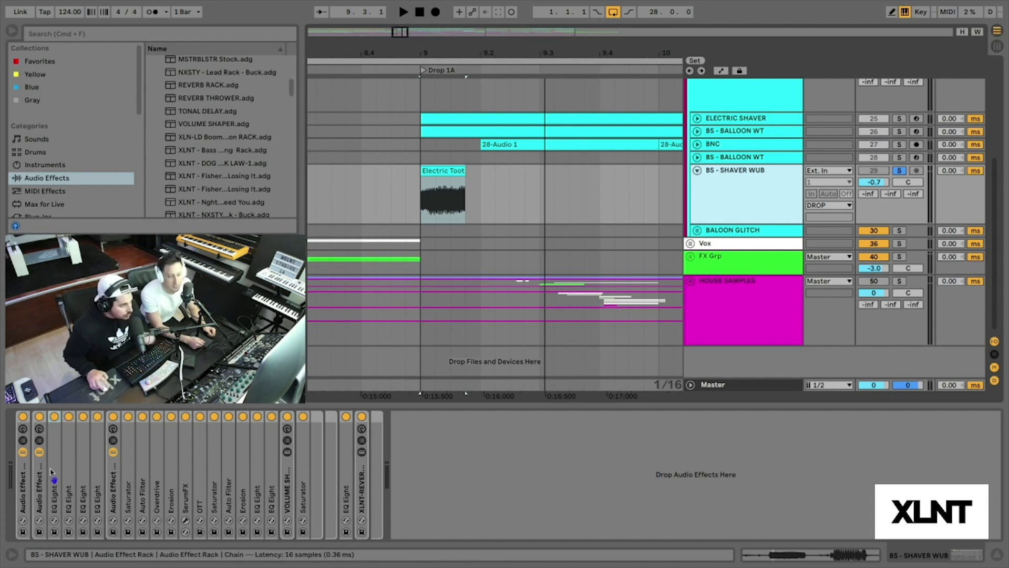
{"action": "left_click", "coordinate": [69, 417]}
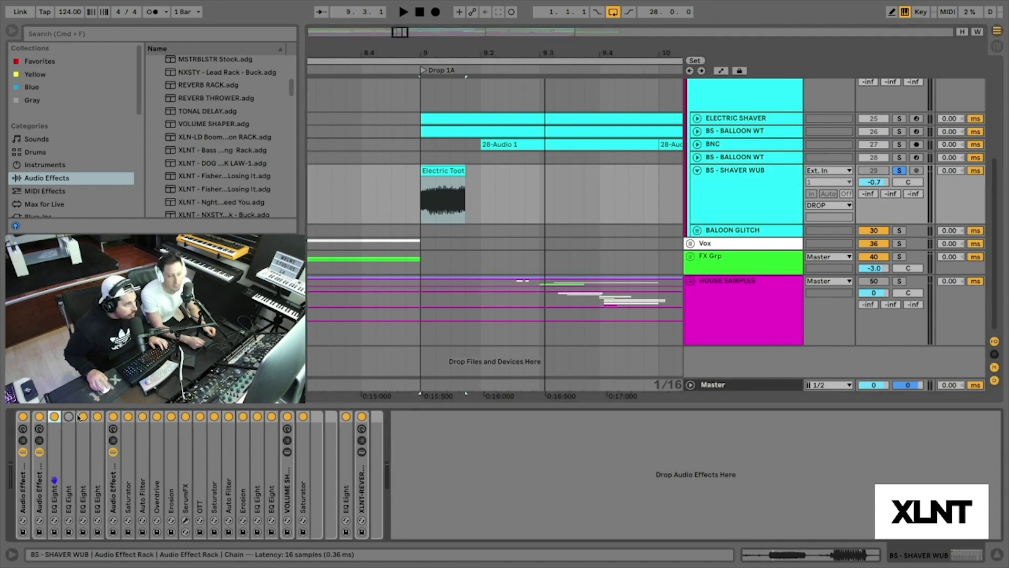
{"action": "left_click", "coordinate": [98, 416]}
{"action": "left_click", "coordinate": [113, 417]}
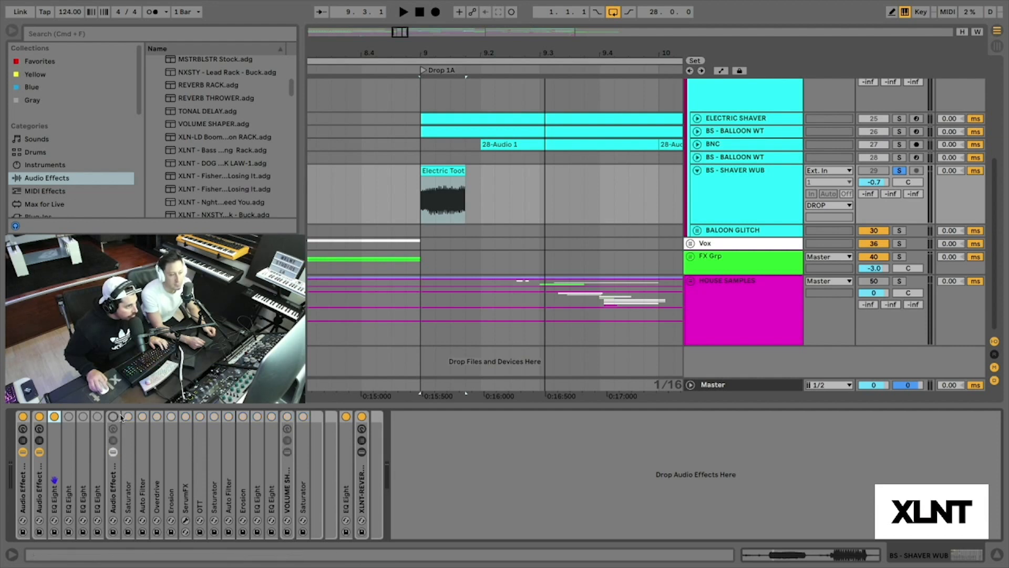
Step: Unfold the first EQ Eight, examine its low boost band, and play the Drop 1A clip repeatedly through it
{"action": "double_click", "coordinate": [57, 444]}
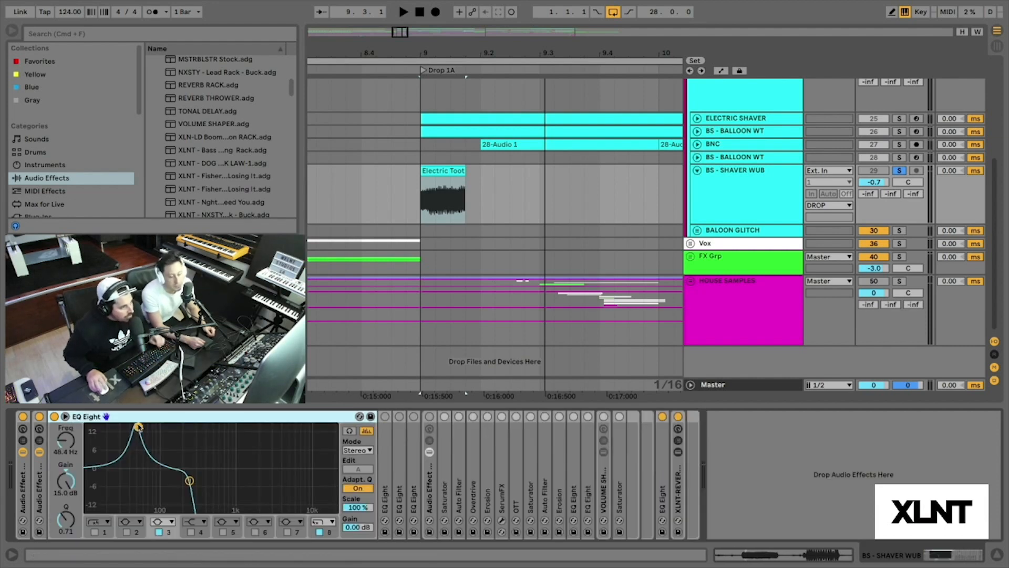
{"action": "left_click", "coordinate": [138, 427]}
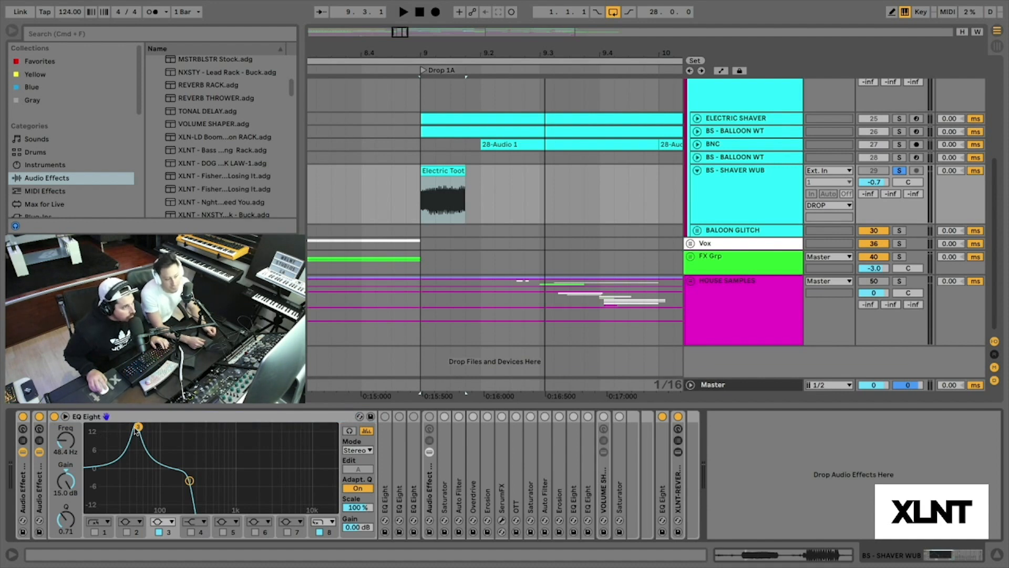
{"action": "key", "text": "space"}
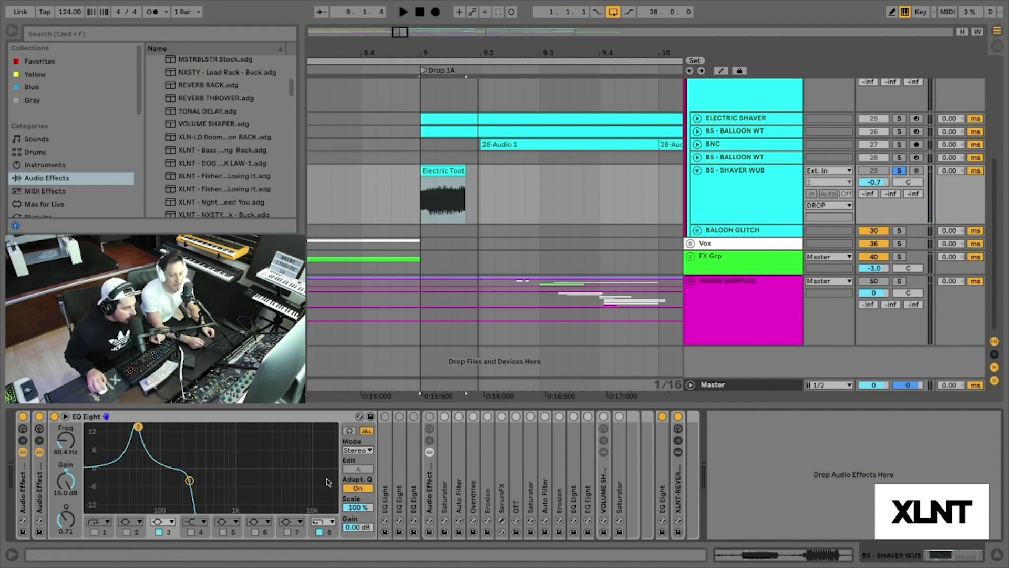
{"action": "key", "text": "space"}
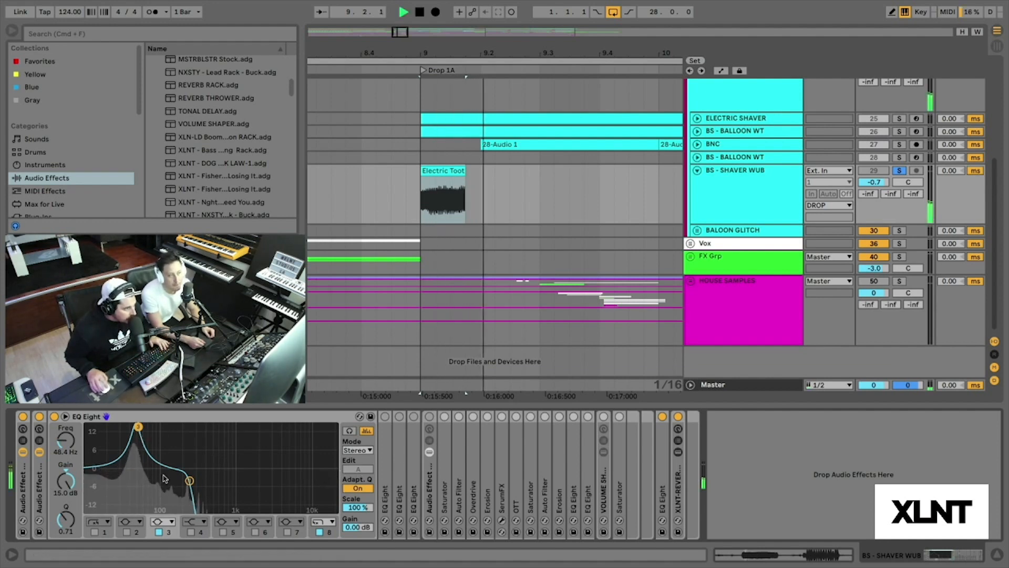
{"action": "key", "text": "space"}
{"action": "key", "text": "space"}
{"action": "key", "text": "space"}
{"action": "key", "text": "space"}
{"action": "key", "text": "space"}
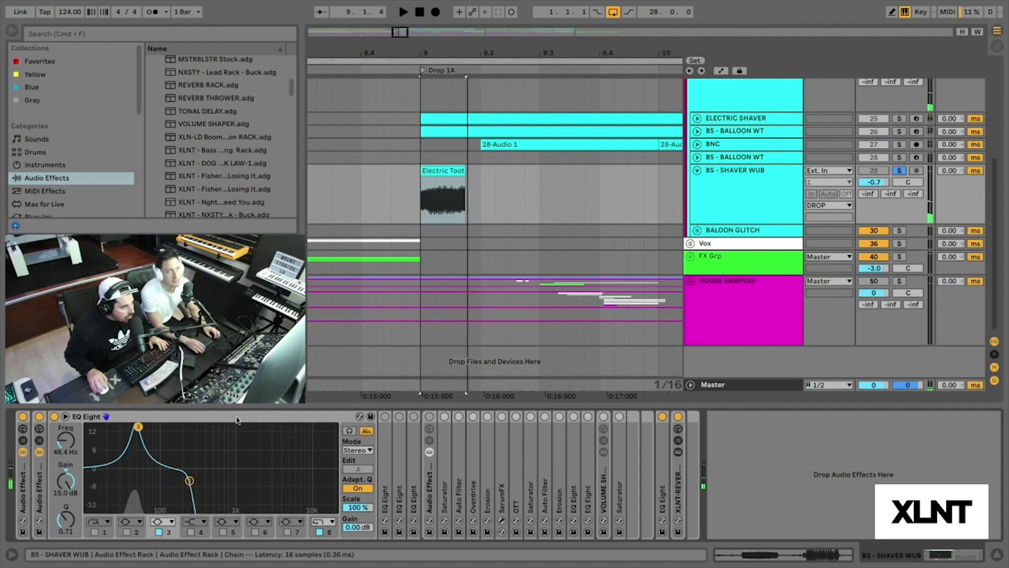
Step: Fold the first EQ Eight, switch on the second EQ Eight and play the clip with both active
{"action": "left_click", "coordinate": [236, 419]}
{"action": "double_click", "coordinate": [237, 420]}
{"action": "double_click", "coordinate": [66, 434]}
{"action": "left_click", "coordinate": [68, 417]}
{"action": "key", "text": "space"}
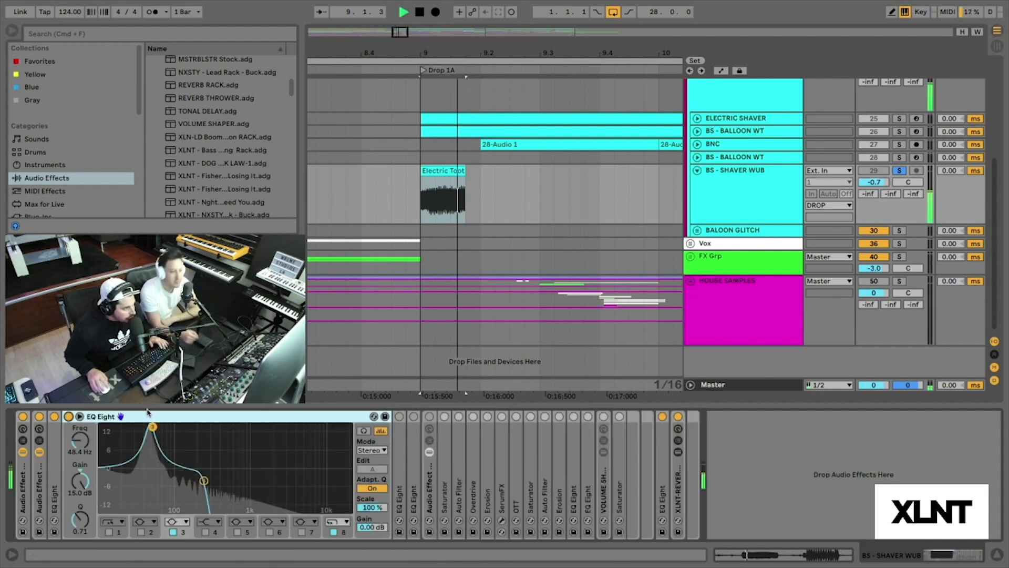
{"action": "double_click", "coordinate": [164, 420]}
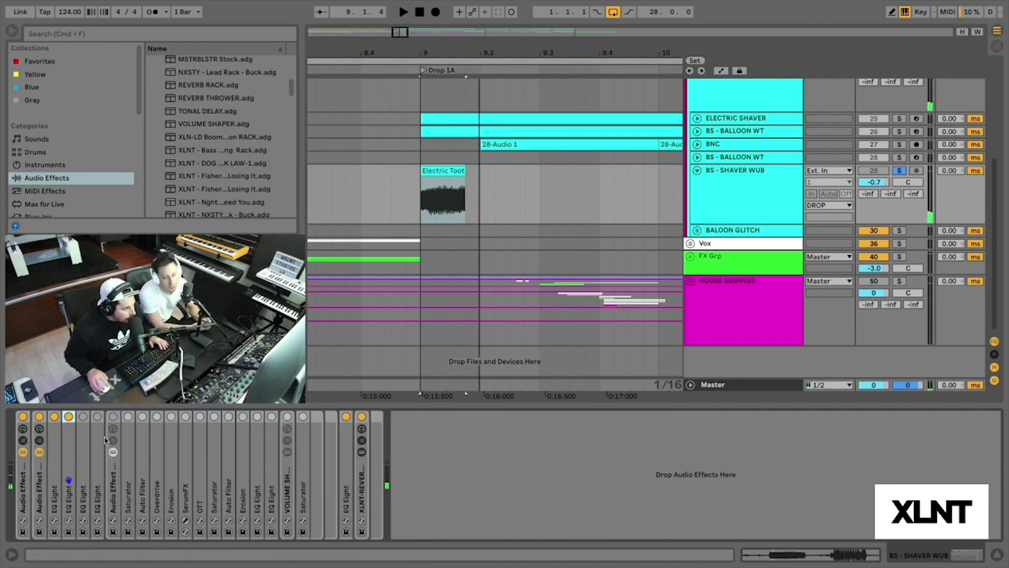
Step: Switch on the third and fourth EQ Eights in turn and play the clip through the full EQ stack
{"action": "double_click", "coordinate": [90, 441]}
{"action": "left_click", "coordinate": [83, 417]}
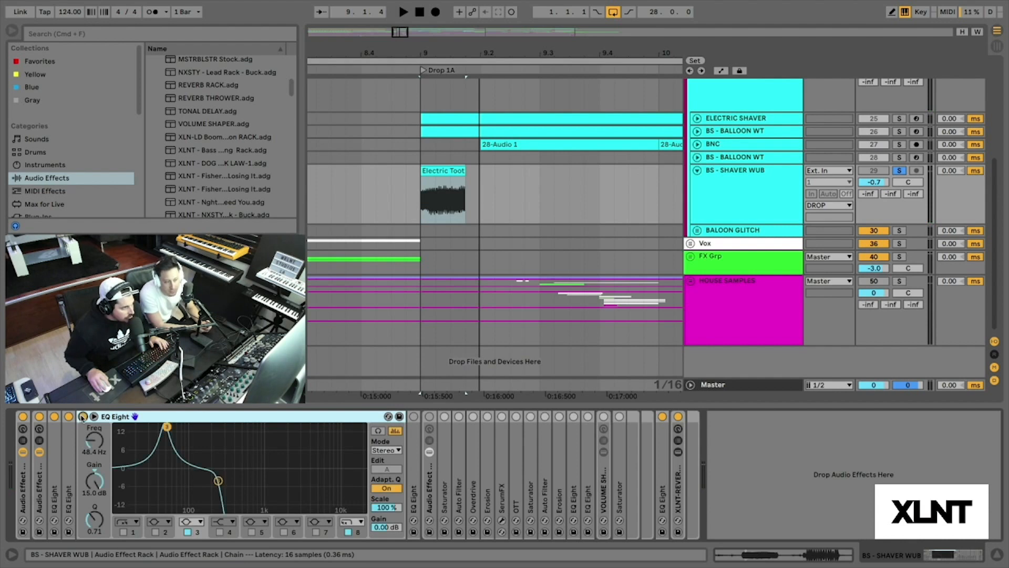
{"action": "double_click", "coordinate": [189, 420]}
{"action": "double_click", "coordinate": [97, 427]}
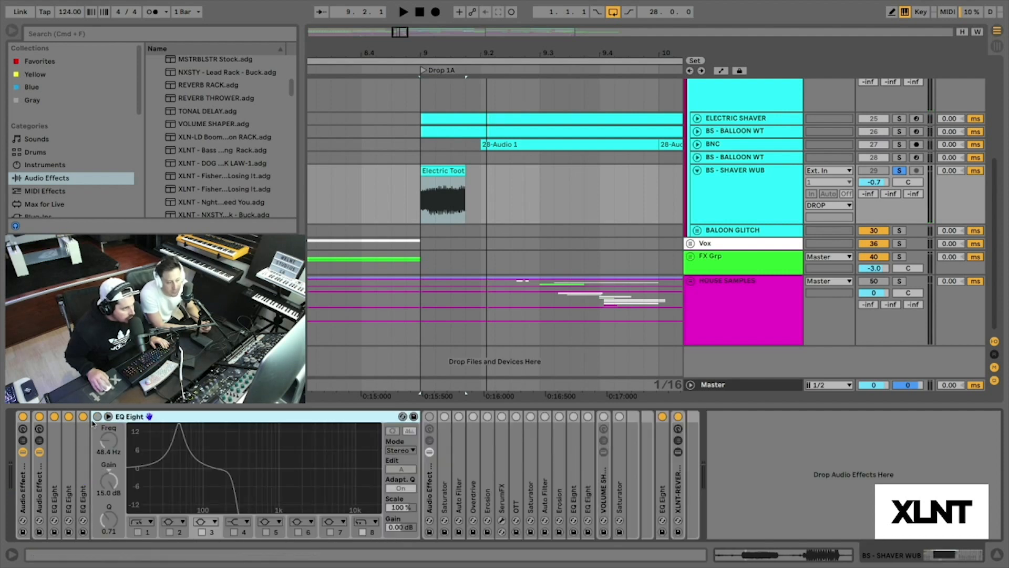
{"action": "left_click", "coordinate": [97, 416]}
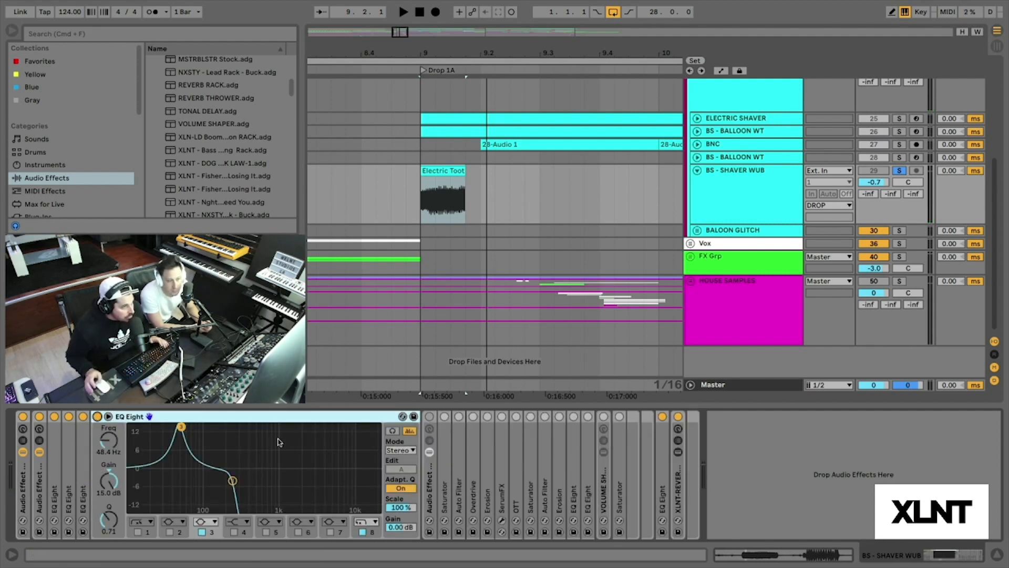
{"action": "key", "text": "space"}
{"action": "key", "text": "space"}
{"action": "double_click", "coordinate": [286, 416]}
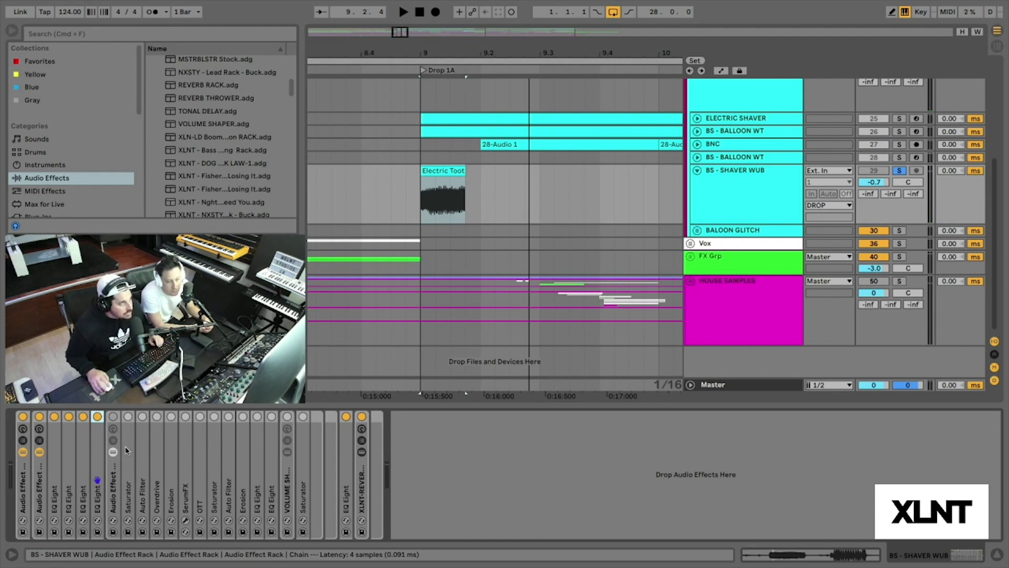
Step: Reactivate the inner Audio Effect Rack and bypass every device after its first Saturator, from Auto Filter through XLNT-REVERB
{"action": "left_click", "coordinate": [113, 416]}
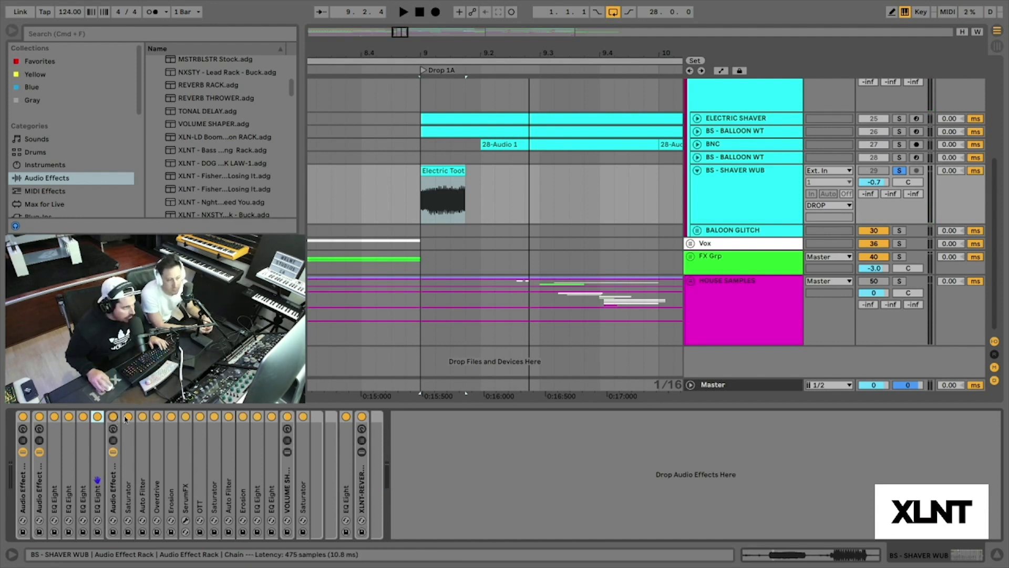
{"action": "left_click", "coordinate": [156, 417]}
{"action": "left_click", "coordinate": [171, 417]}
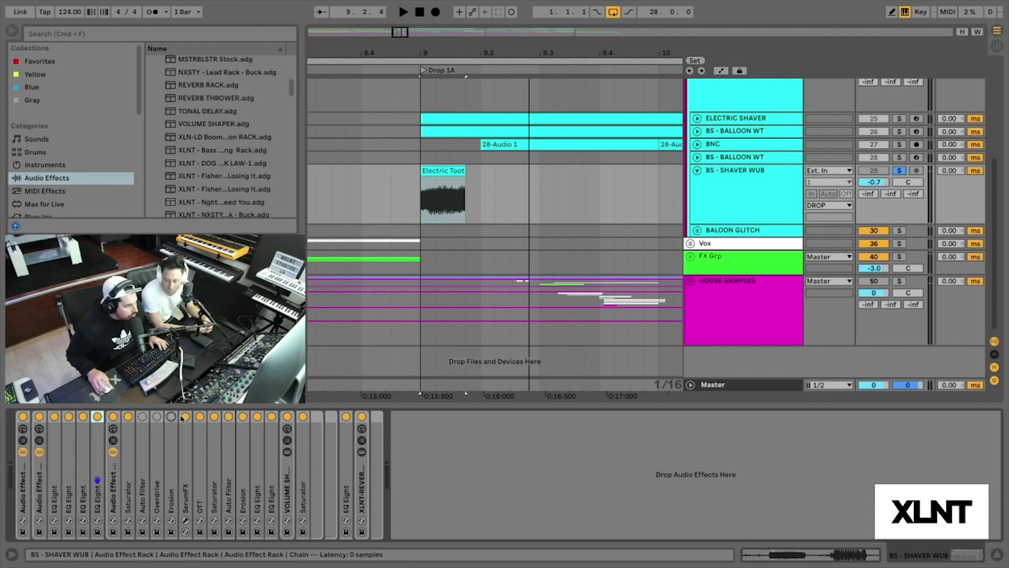
{"action": "left_click", "coordinate": [185, 416]}
{"action": "left_click", "coordinate": [200, 417]}
{"action": "left_click", "coordinate": [228, 417]}
{"action": "left_click", "coordinate": [242, 416]}
{"action": "left_click", "coordinate": [257, 416]}
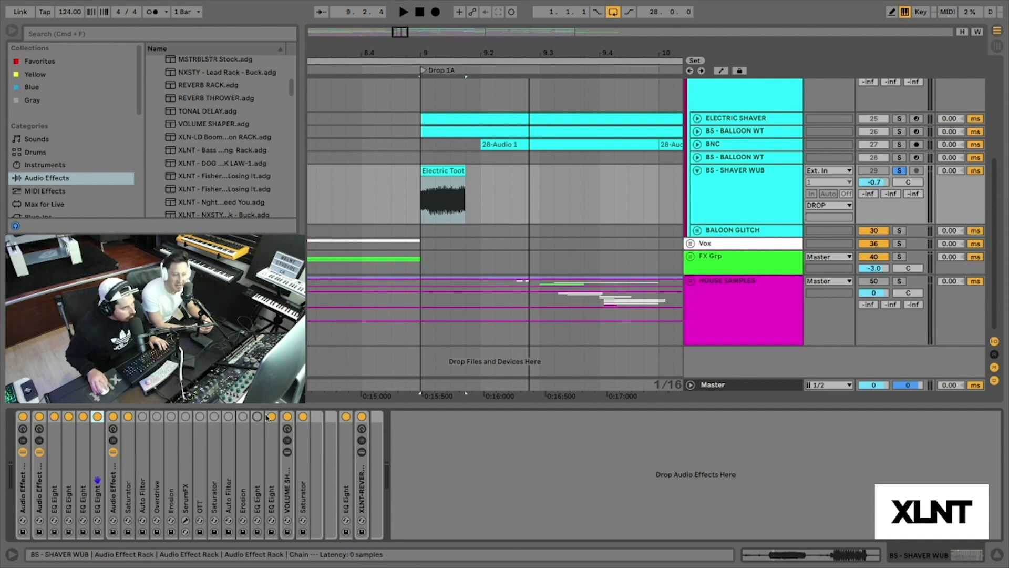
{"action": "left_click", "coordinate": [287, 417]}
{"action": "left_click", "coordinate": [303, 416]}
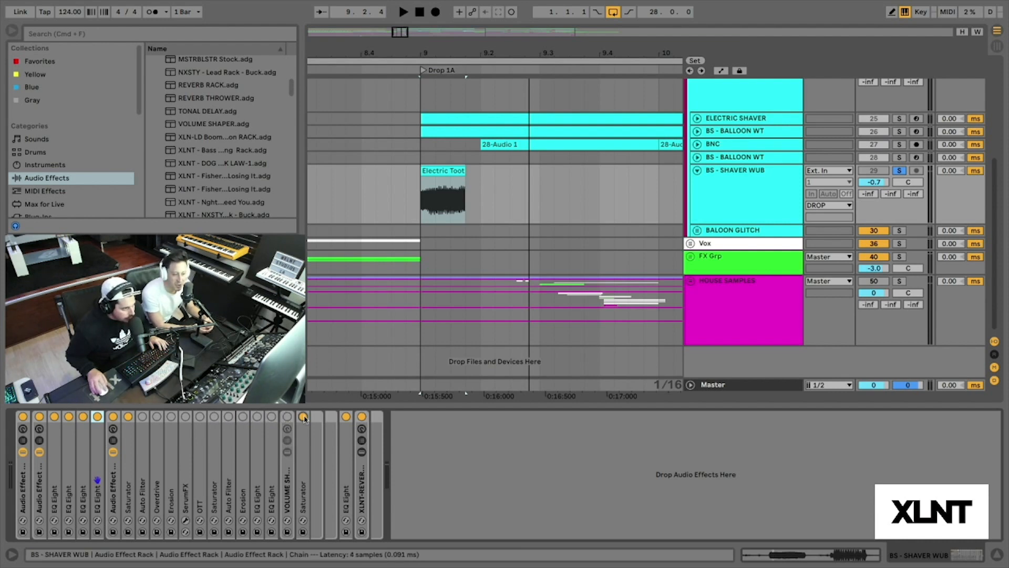
{"action": "left_click", "coordinate": [361, 416]}
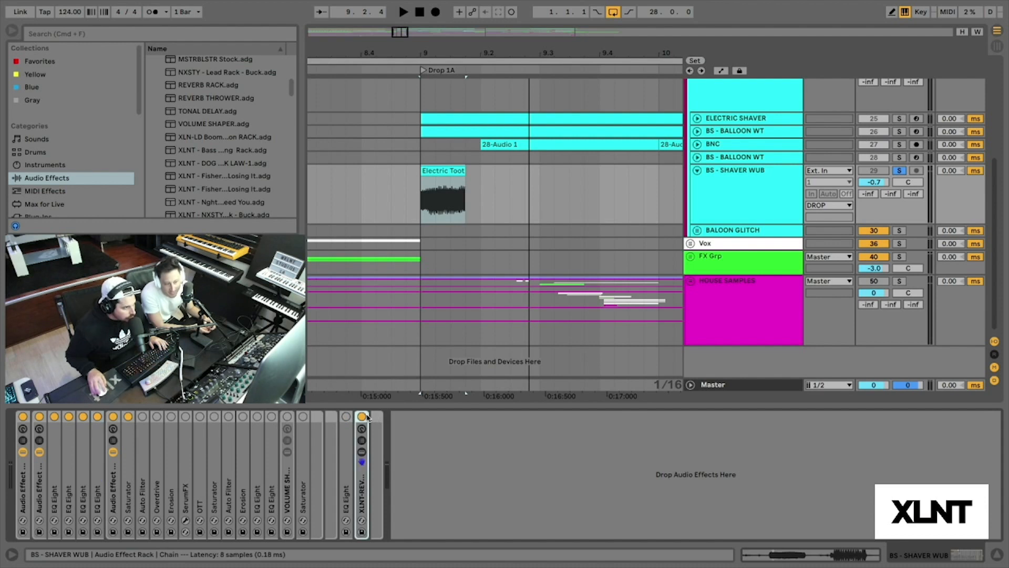
Step: Unfold the first Saturator to review its Hard Curve settings and play the clip through it several times
{"action": "double_click", "coordinate": [130, 451]}
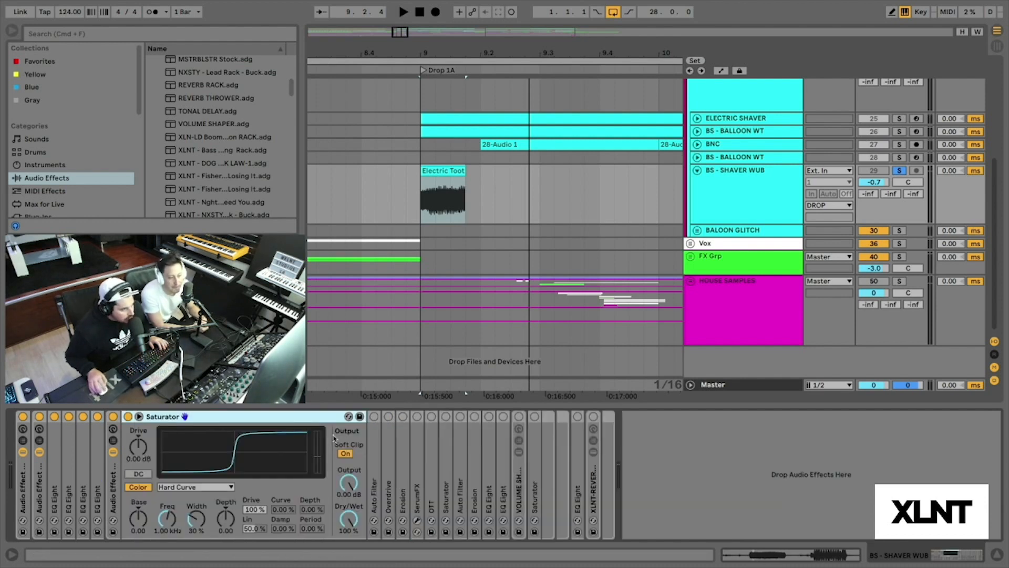
{"action": "key", "text": "space"}
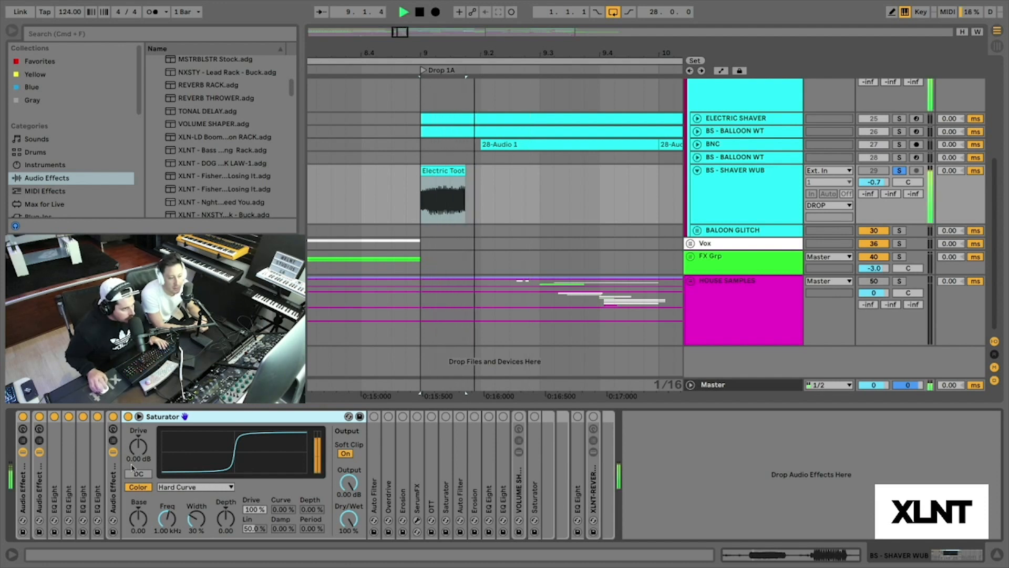
{"action": "key", "text": "space"}
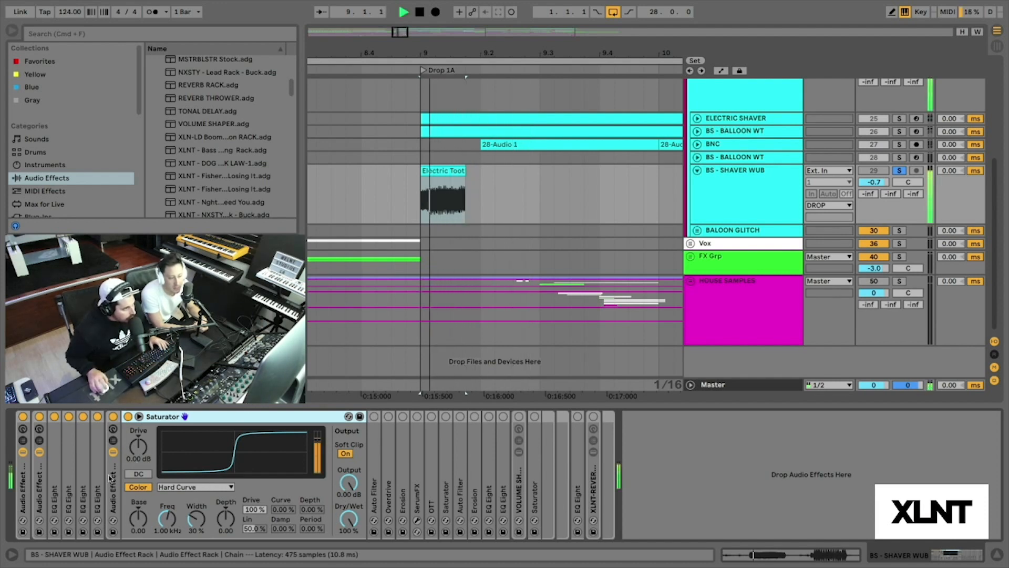
{"action": "key", "text": "space"}
{"action": "key", "text": "space"}
{"action": "key", "text": "space"}
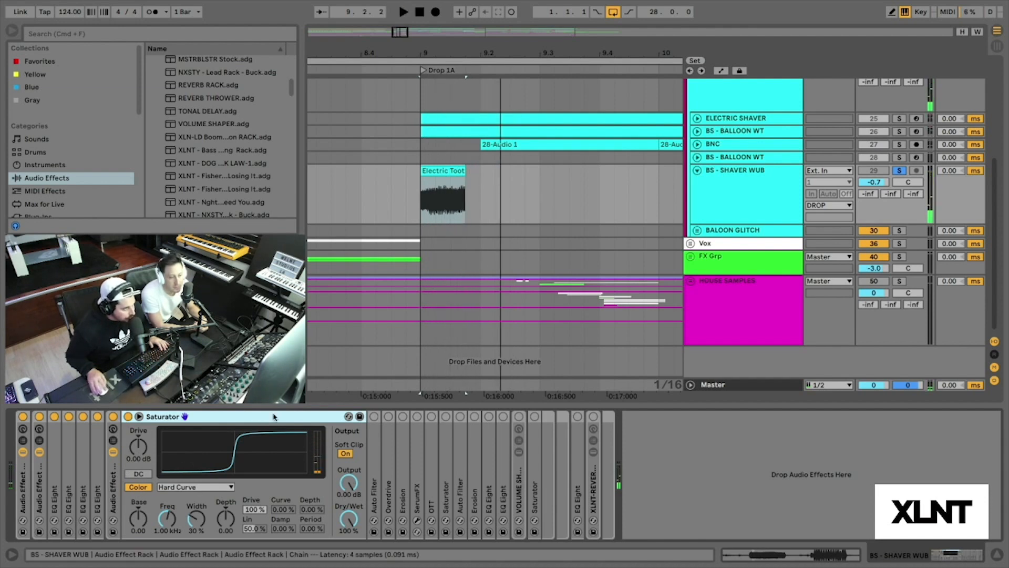
{"action": "double_click", "coordinate": [279, 419]}
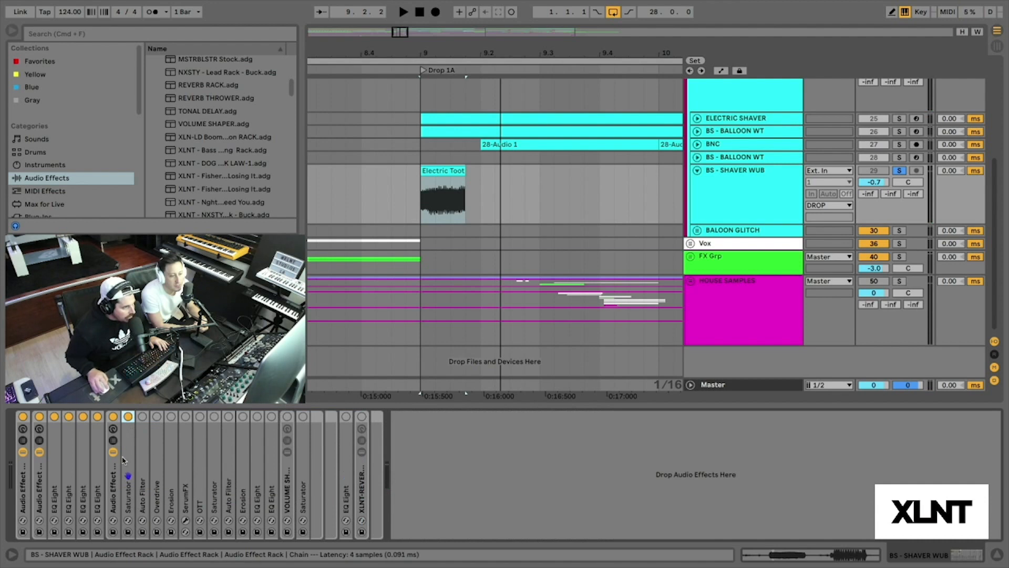
Step: Switch on the first Auto Filter, play the clip through it and show the track's filter Frequency automation
{"action": "double_click", "coordinate": [146, 429]}
{"action": "left_click", "coordinate": [143, 417]}
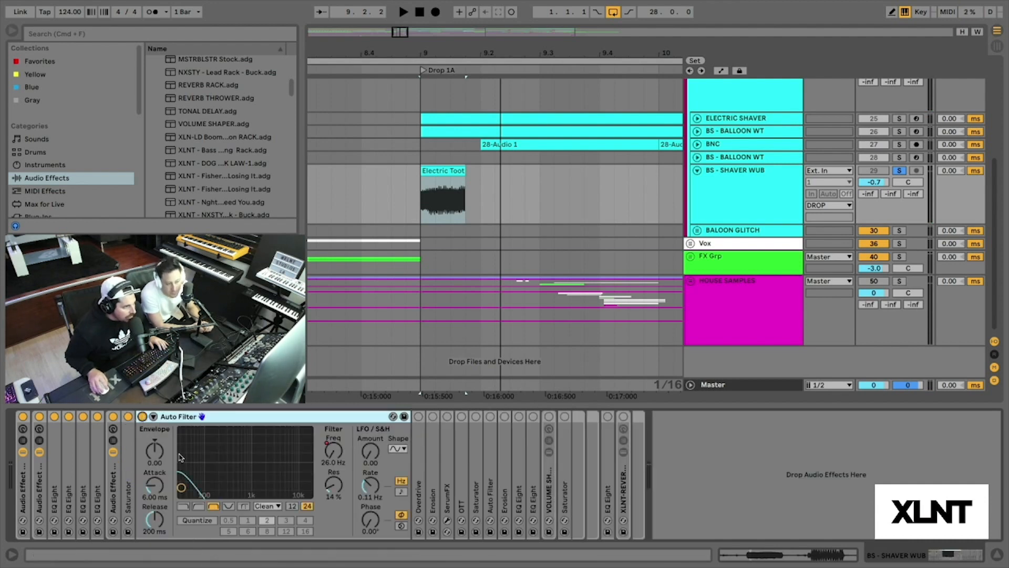
{"action": "key", "text": "space"}
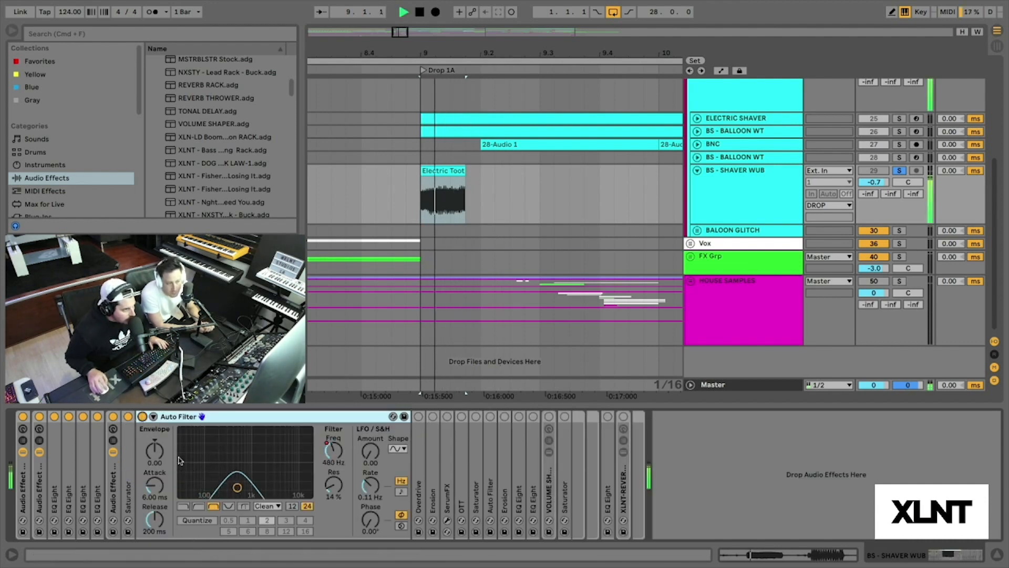
{"action": "left_click", "coordinate": [338, 456]}
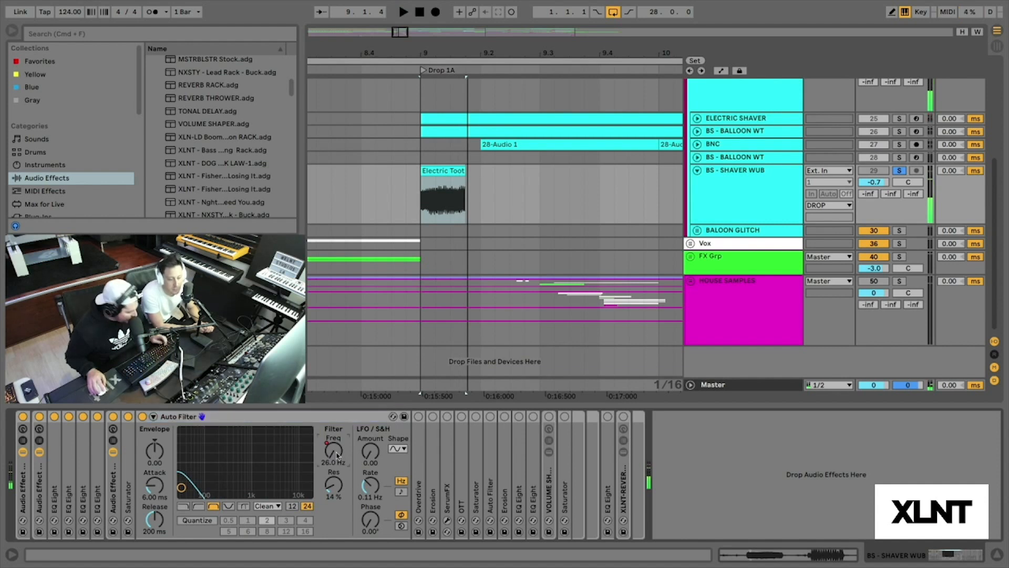
{"action": "key", "text": "a"}
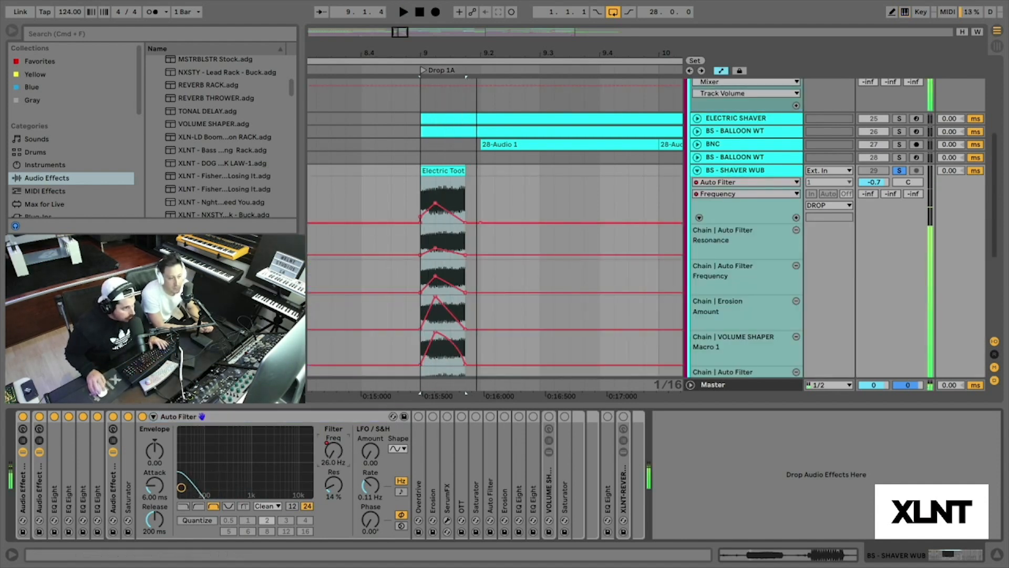
{"action": "key", "text": "space"}
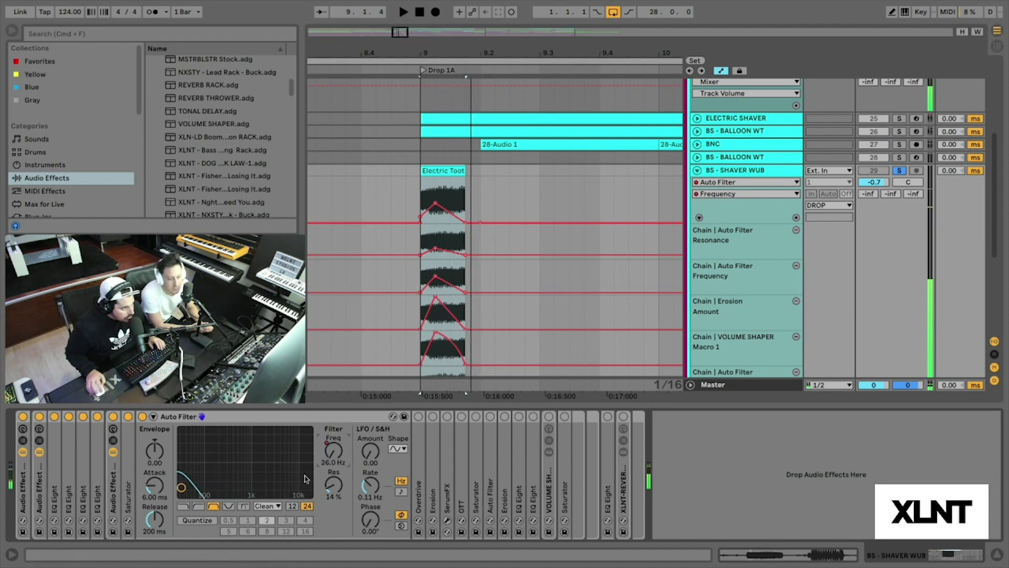
{"action": "double_click", "coordinate": [273, 417]}
Step: Switch on the Overdrive with its settings unfolded and play the shaver wub through it
{"action": "double_click", "coordinate": [157, 418]}
{"action": "left_click", "coordinate": [156, 416]}
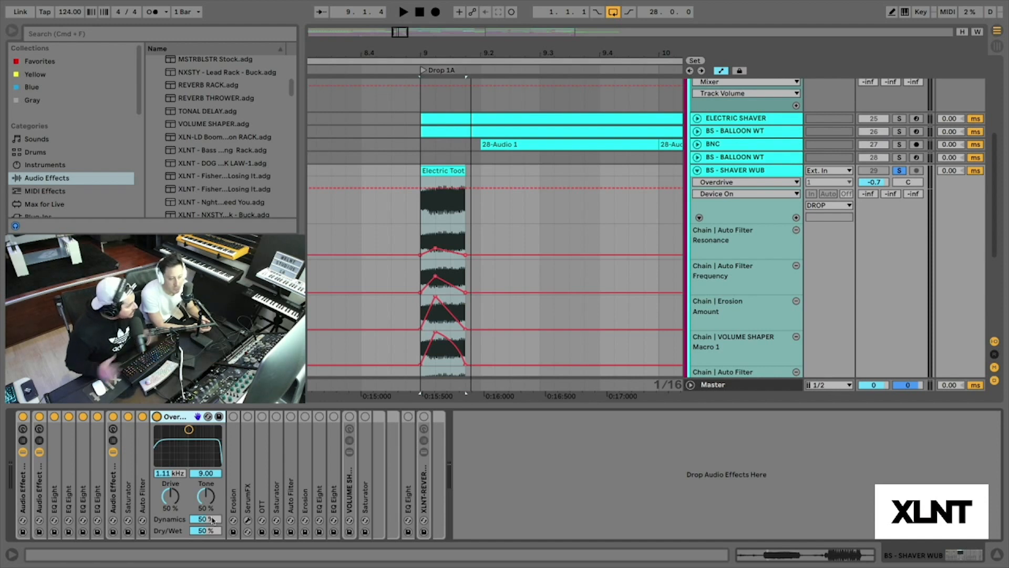
{"action": "key", "text": "space"}
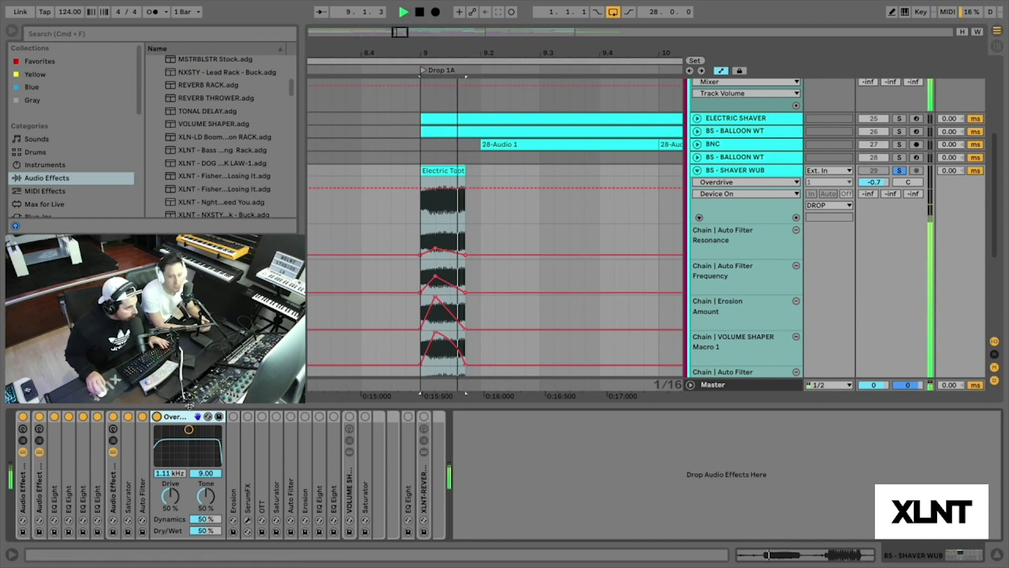
{"action": "key", "text": "space"}
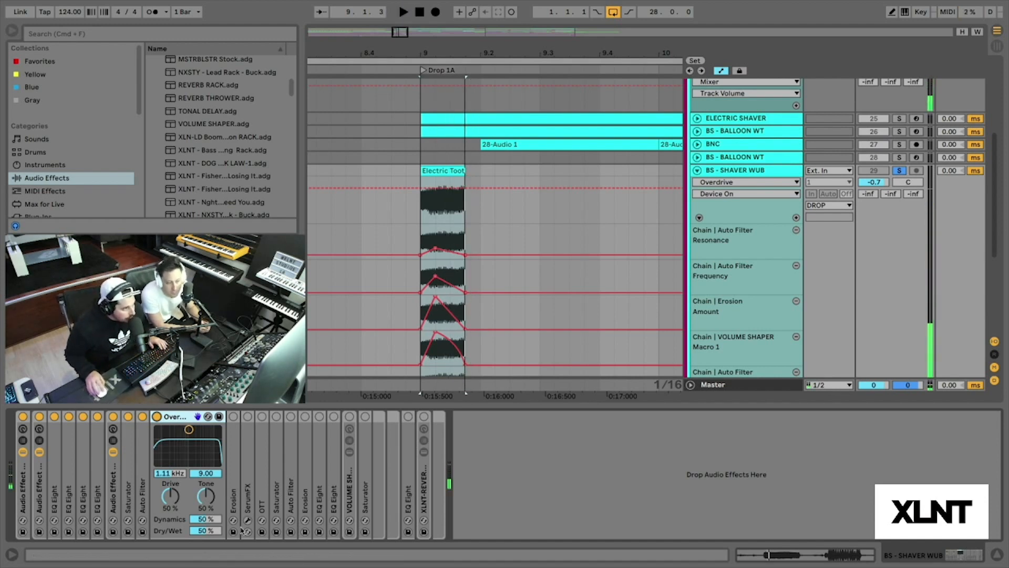
{"action": "double_click", "coordinate": [184, 416]}
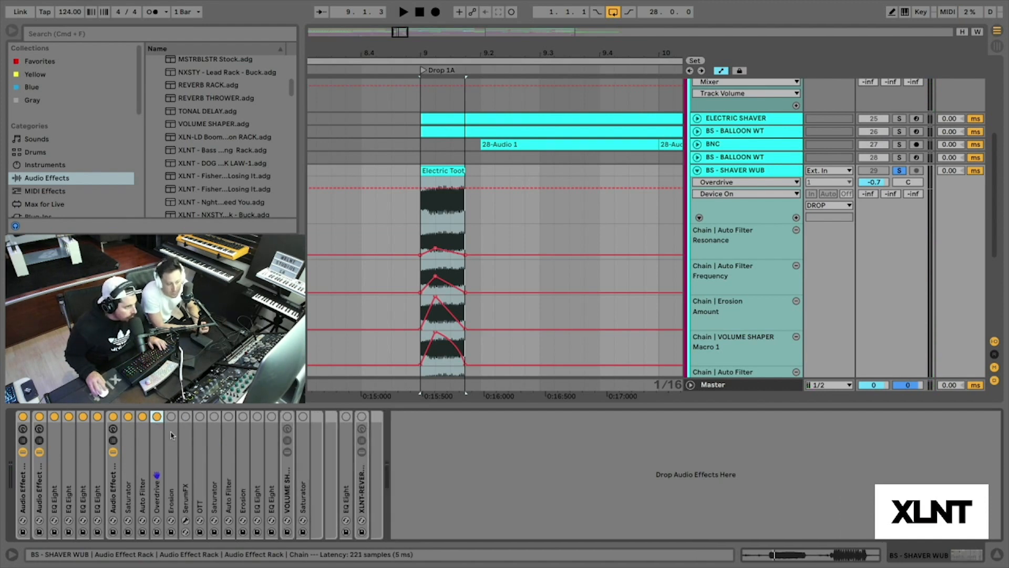
Step: Switch on the first Erosion in Wide Noise mode and play the shaver wub through it twice
{"action": "double_click", "coordinate": [169, 417]}
{"action": "left_click", "coordinate": [171, 416]}
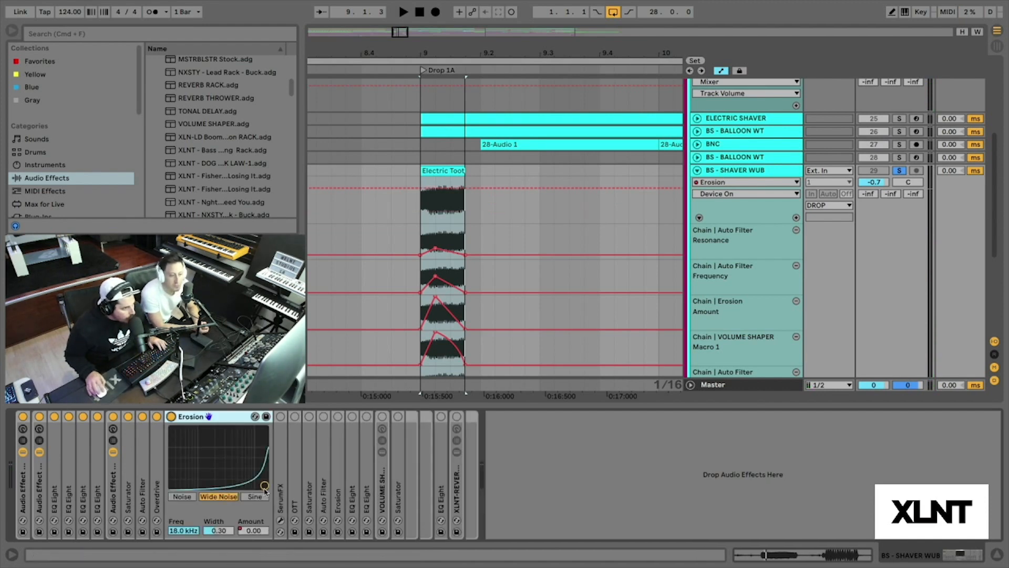
{"action": "key", "text": "space"}
{"action": "key", "text": "space"}
{"action": "key", "text": "space"}
{"action": "key", "text": "space"}
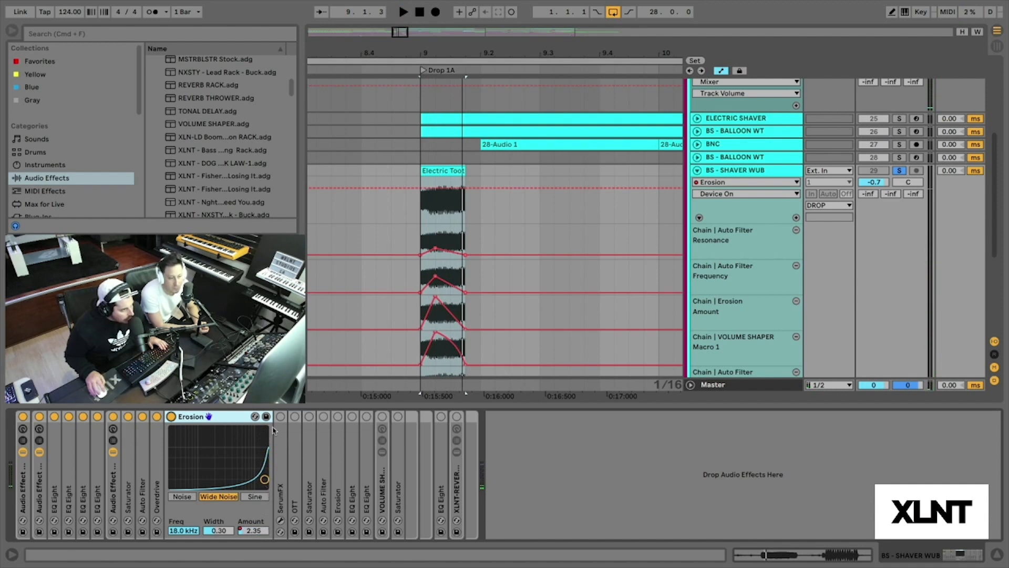
Step: Fold the first Erosion, switch on SerumFX, and play the shaver wub through it after viewing its Hyper/Dimension settings
{"action": "key", "text": "space"}
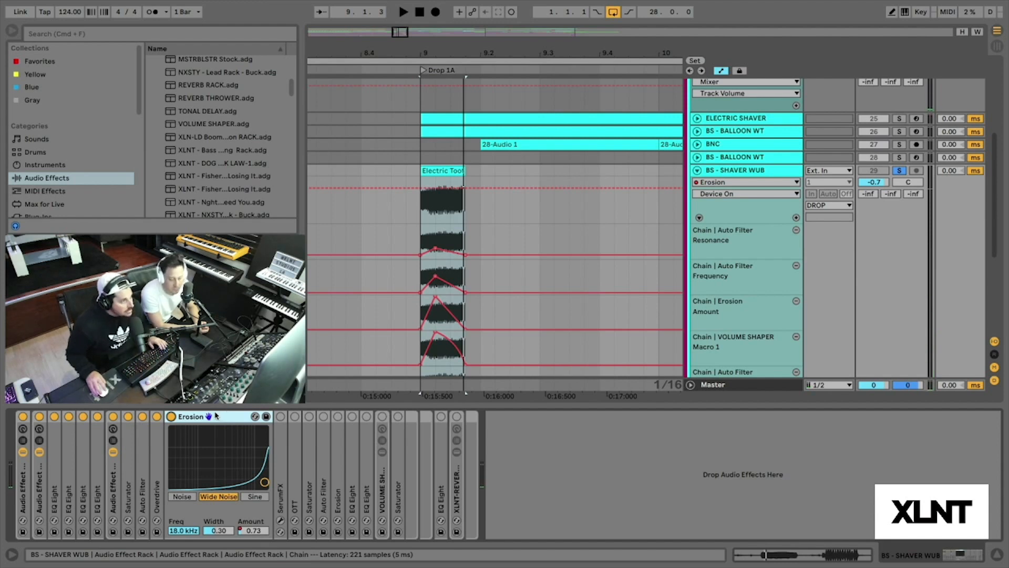
{"action": "double_click", "coordinate": [215, 416]}
{"action": "double_click", "coordinate": [187, 447]}
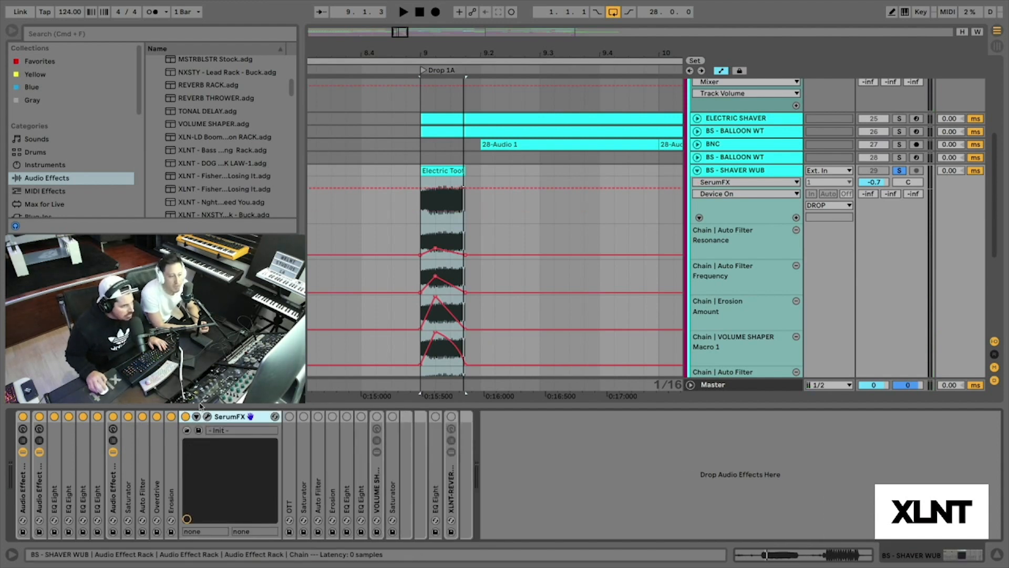
{"action": "left_click", "coordinate": [208, 417]}
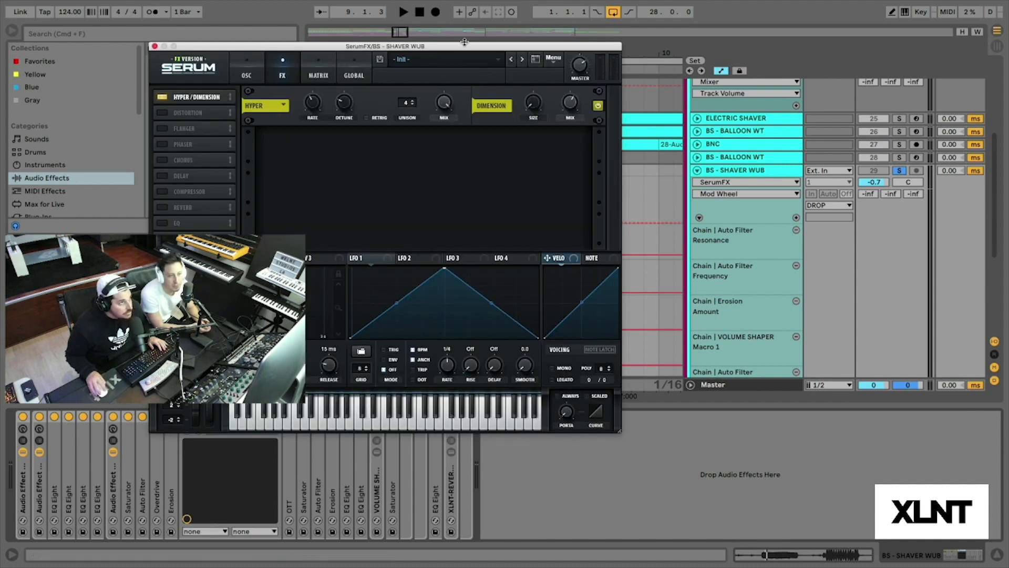
{"action": "left_click_drag", "start_coordinate": [507, 47], "coordinate": [620, 52]}
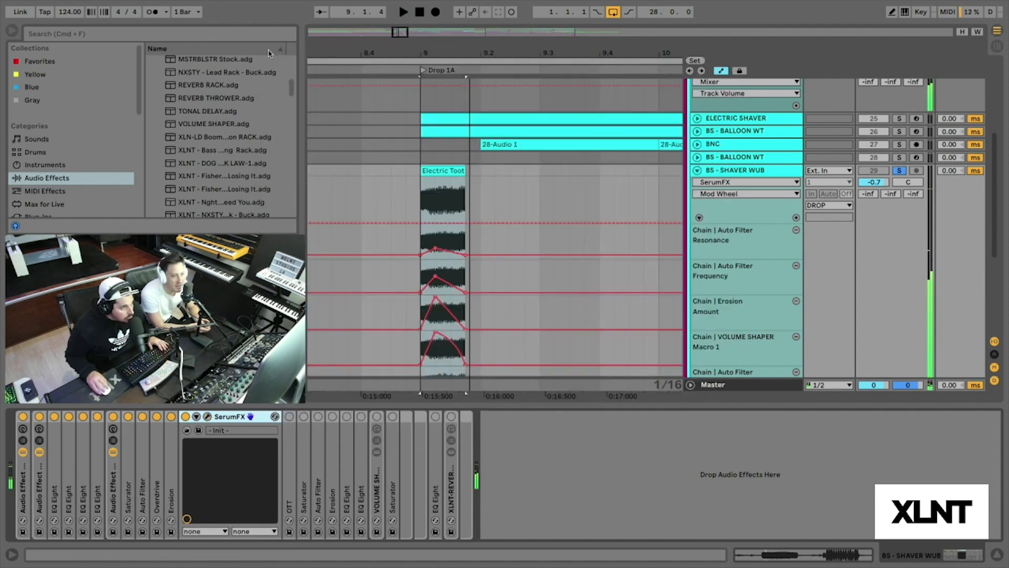
{"action": "left_click", "coordinate": [267, 52]}
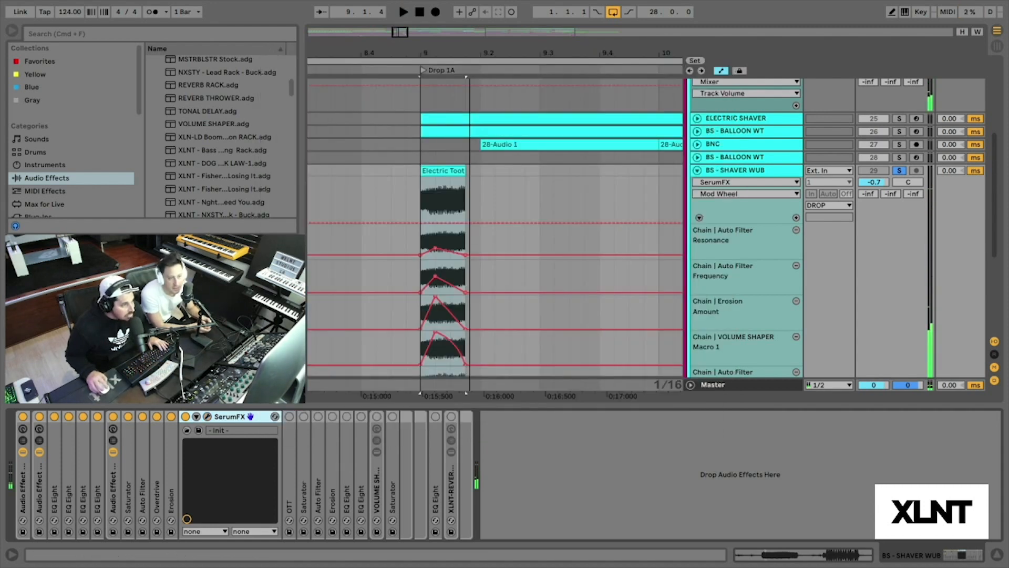
{"action": "double_click", "coordinate": [237, 418]}
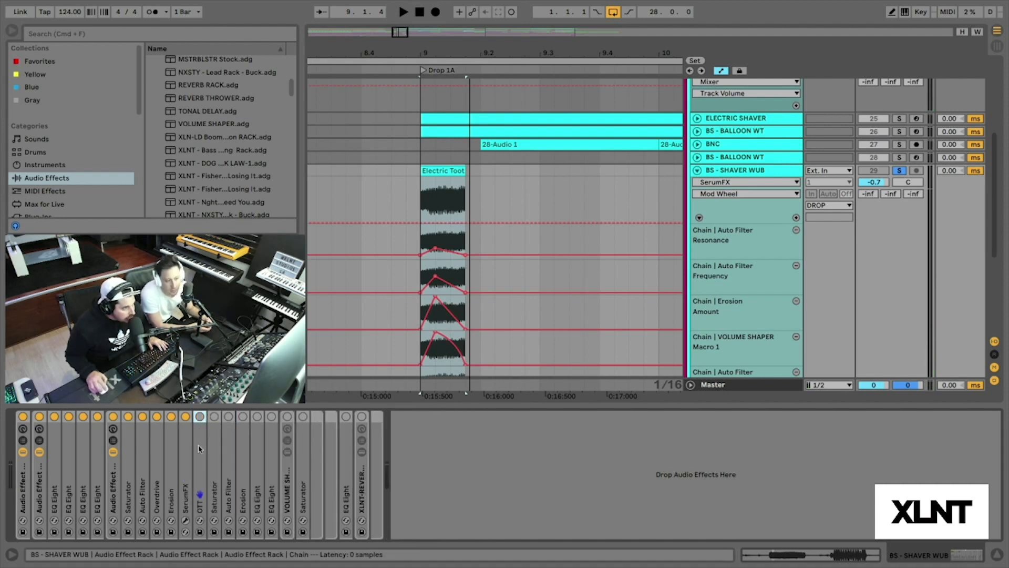
Step: Switch on the OTT with its multiband settings unfolded and play the shaver wub through it several times
{"action": "double_click", "coordinate": [201, 422]}
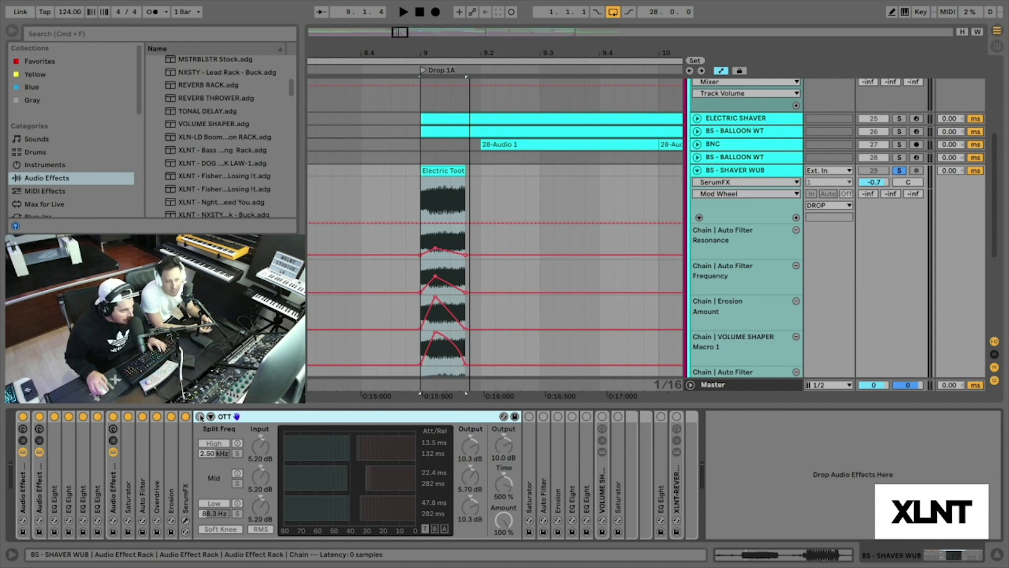
{"action": "left_click", "coordinate": [201, 417]}
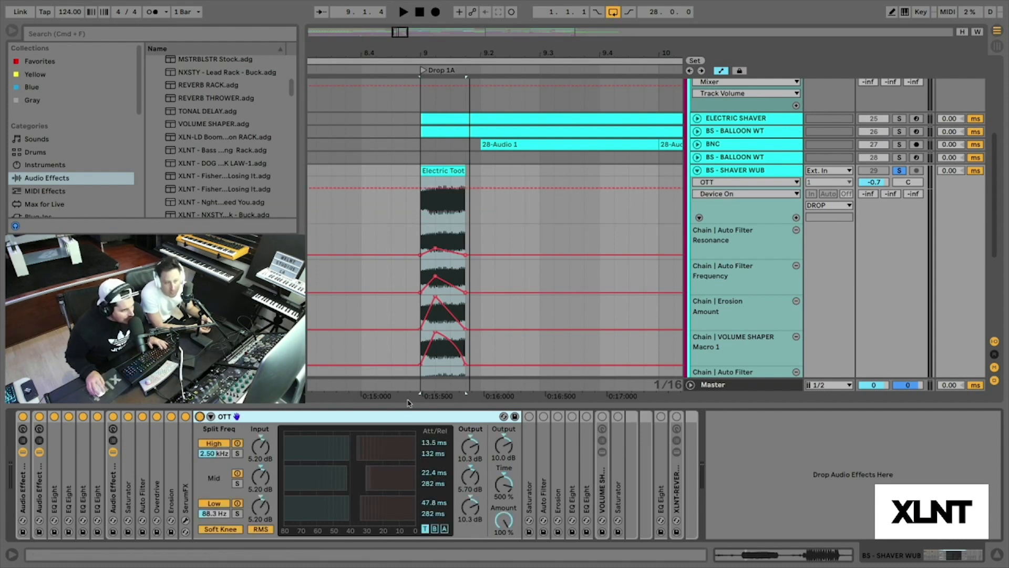
{"action": "key", "text": "space"}
{"action": "key", "text": "space"}
{"action": "key", "text": "space"}
{"action": "key", "text": "space"}
{"action": "key", "text": "space"}
{"action": "key", "text": "space"}
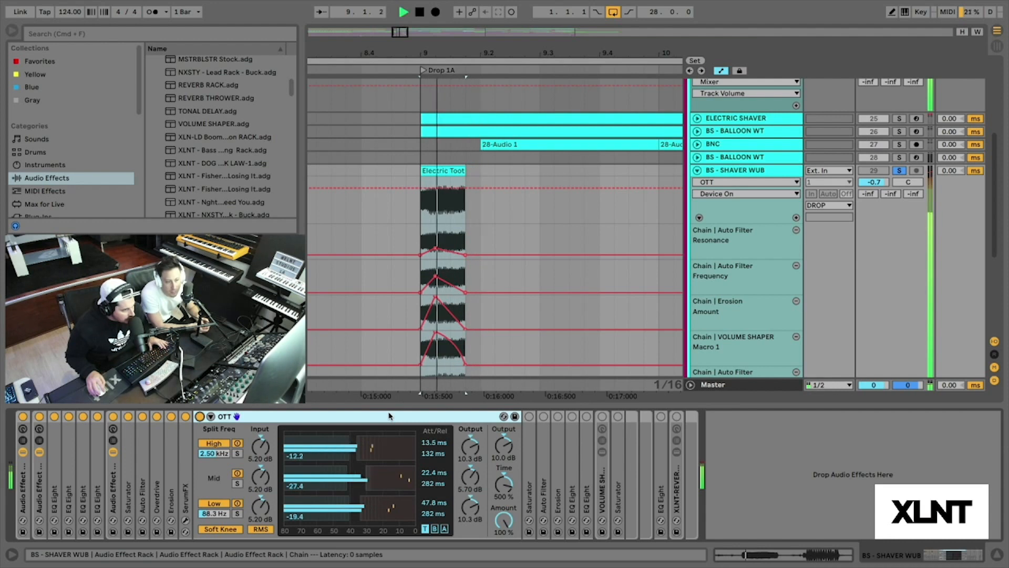
{"action": "double_click", "coordinate": [386, 416]}
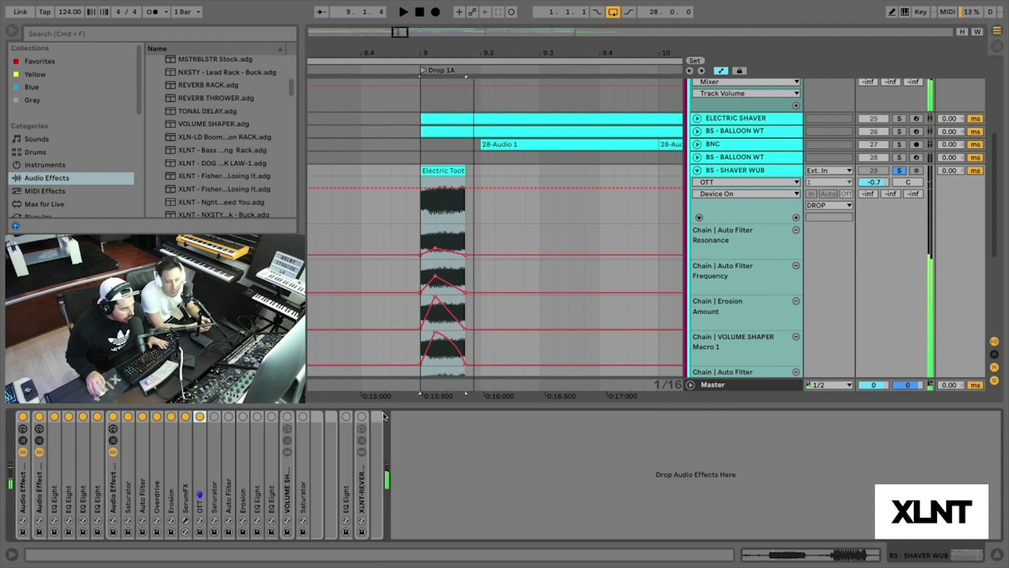
Step: Switch on the second Saturator in Analog Clip mode and play the shaver wub through it
{"action": "double_click", "coordinate": [216, 465]}
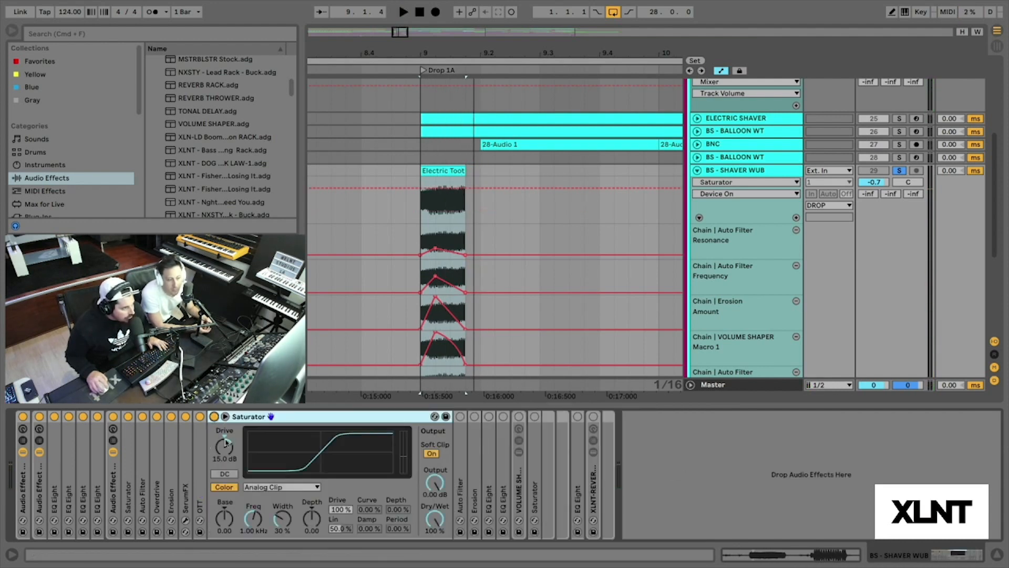
{"action": "key", "text": "space"}
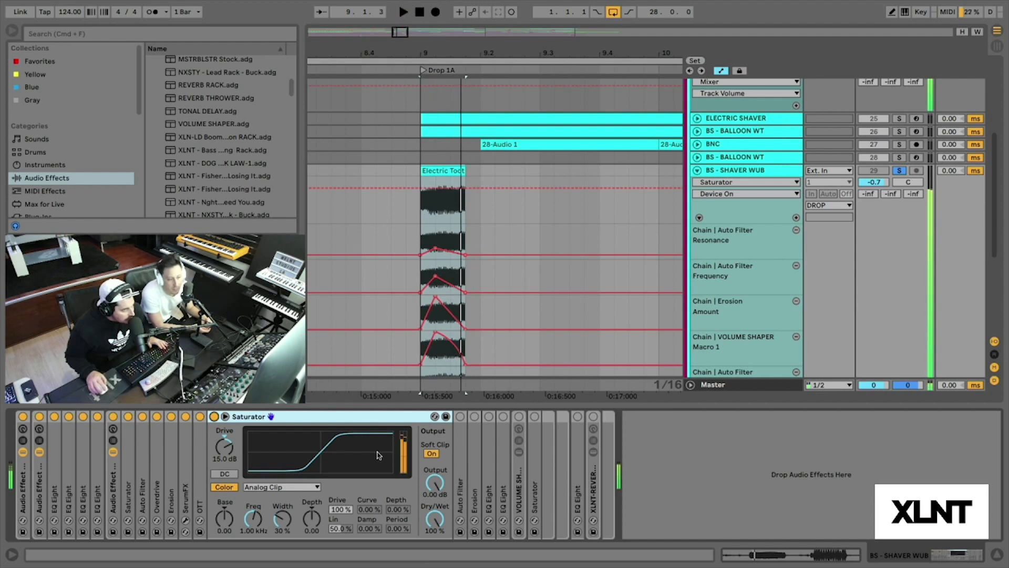
{"action": "key", "text": "space"}
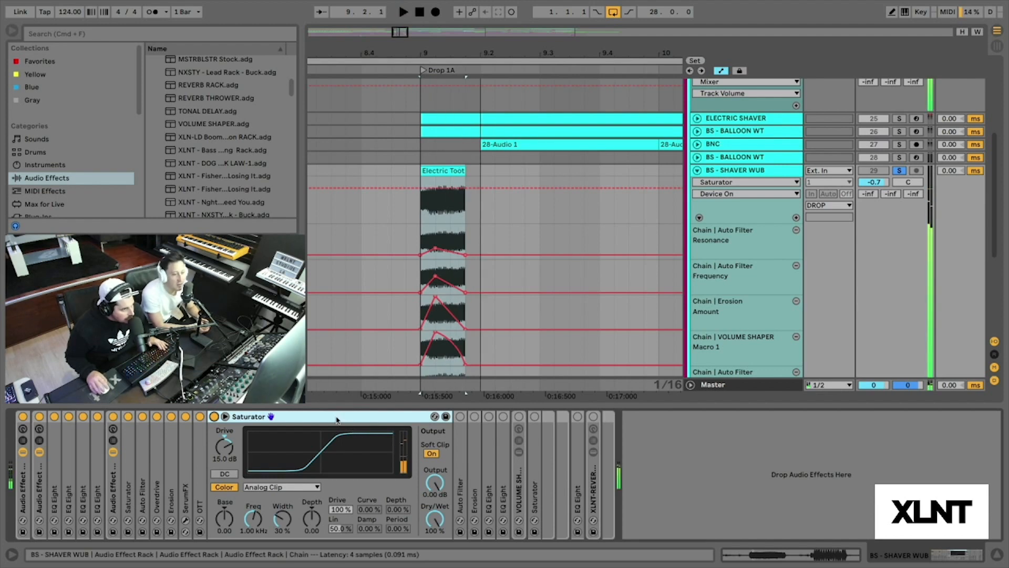
{"action": "double_click", "coordinate": [336, 417]}
Step: Switch on the second Auto Filter with its settings unfolded and play the shaver wub through it several times
{"action": "double_click", "coordinate": [232, 416]}
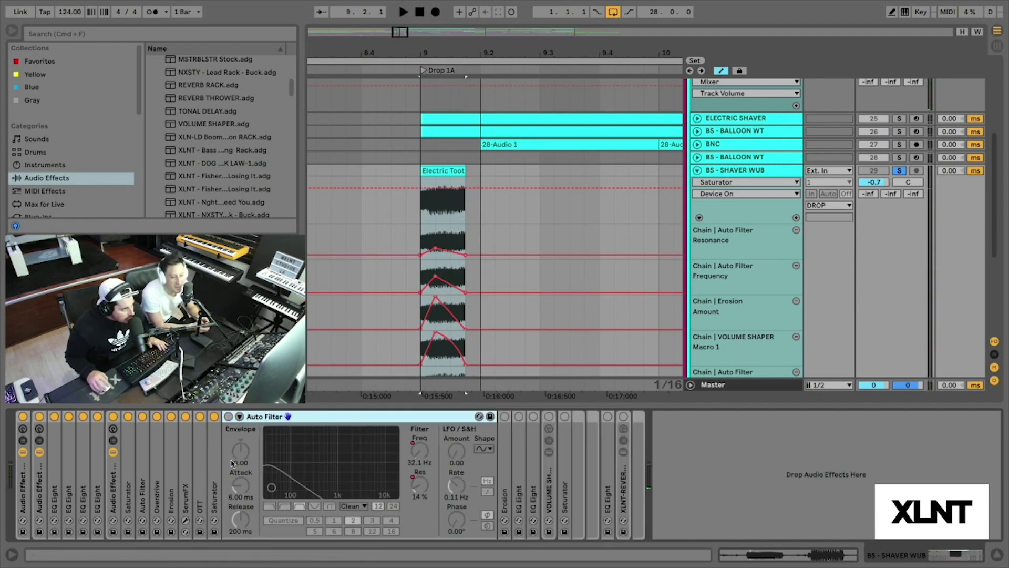
{"action": "left_click", "coordinate": [231, 416]}
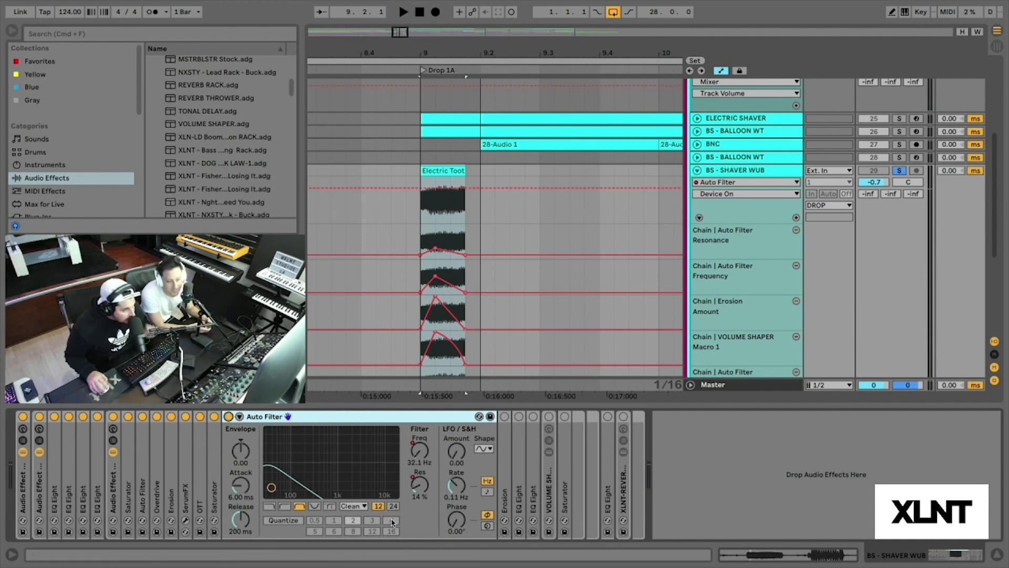
{"action": "key", "text": "space"}
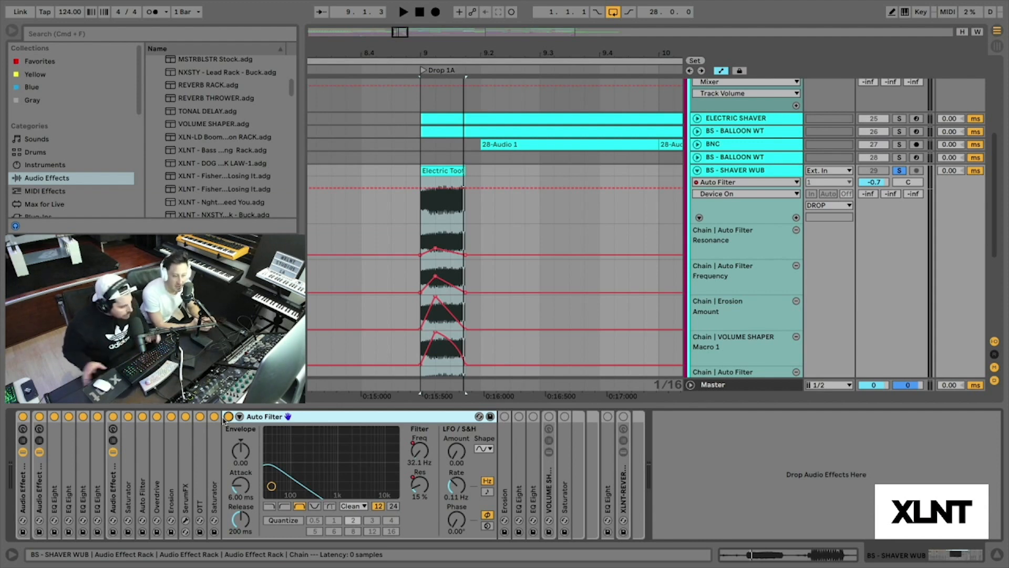
{"action": "key", "text": "space"}
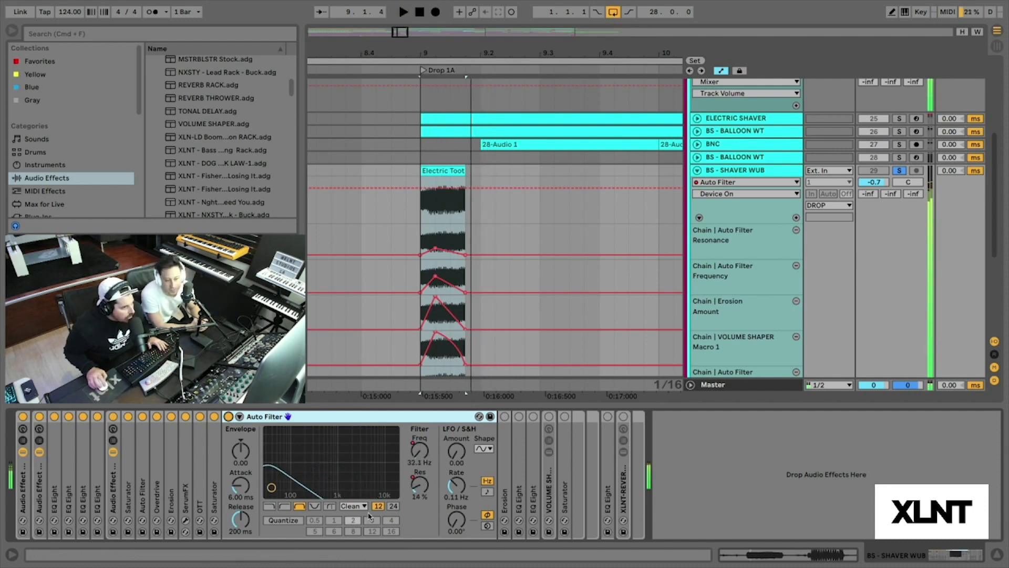
{"action": "key", "text": "space"}
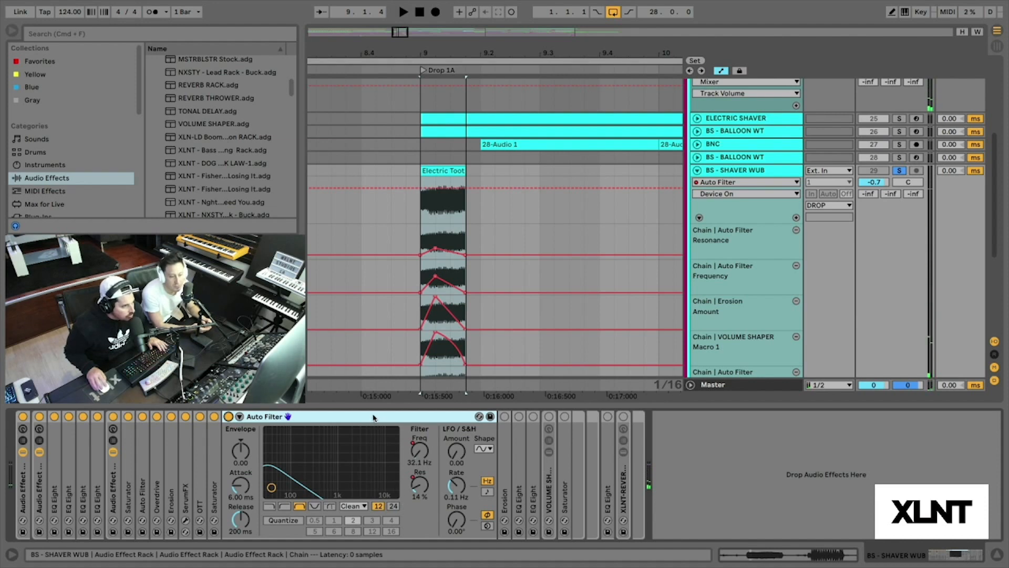
{"action": "left_click", "coordinate": [239, 416]}
Step: Switch on the second Erosion, play the shaver wub through it and fold the device
{"action": "double_click", "coordinate": [242, 441]}
{"action": "left_click", "coordinate": [243, 416]}
{"action": "key", "text": "space"}
{"action": "key", "text": "space"}
{"action": "double_click", "coordinate": [308, 419]}
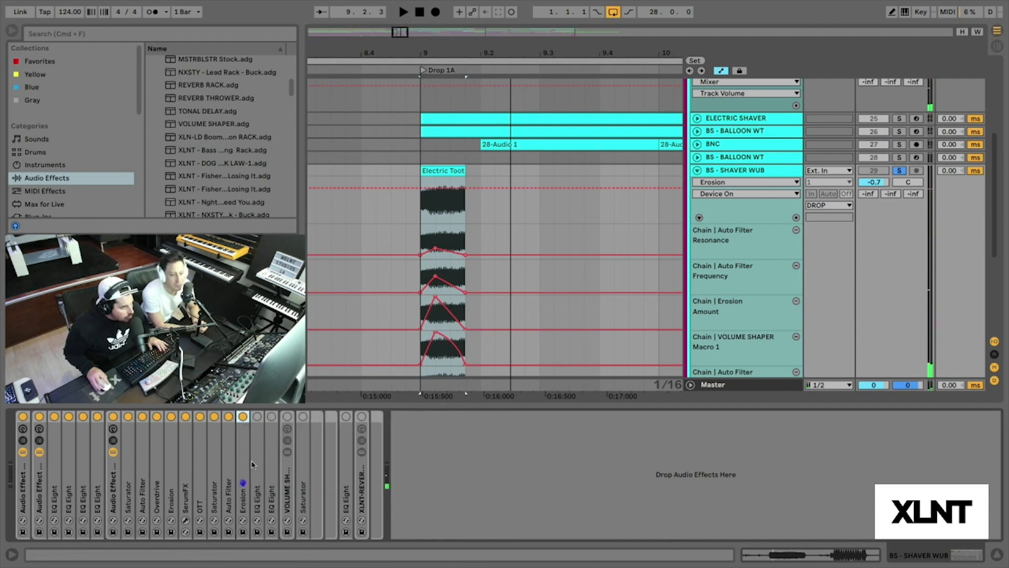
Step: Switch on the EQ Eight after the second Erosion, inspect its band 3 boost and play the clip through it
{"action": "double_click", "coordinate": [253, 415]}
{"action": "left_click", "coordinate": [256, 417]}
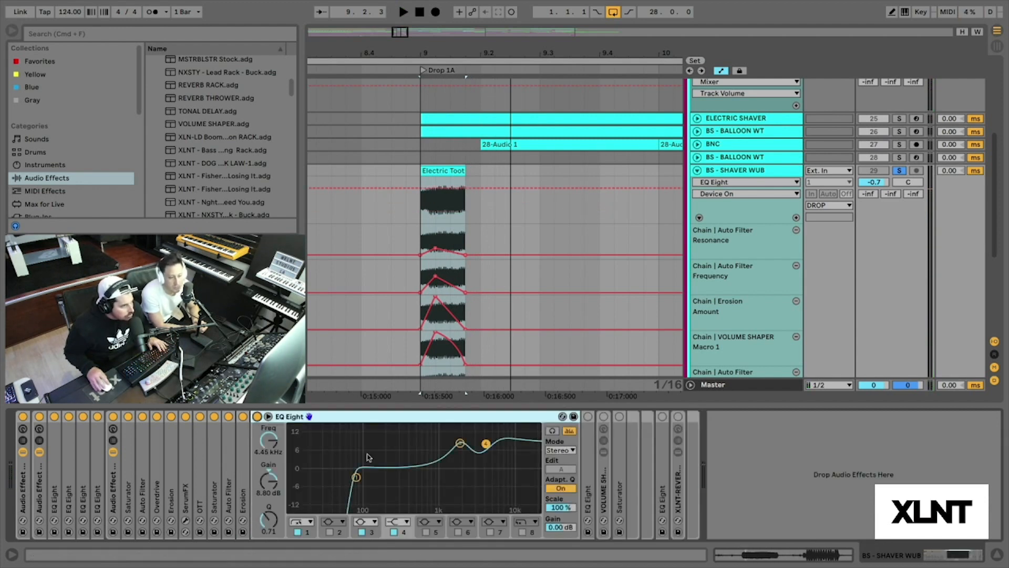
{"action": "left_click", "coordinate": [460, 443]}
{"action": "key", "text": "space"}
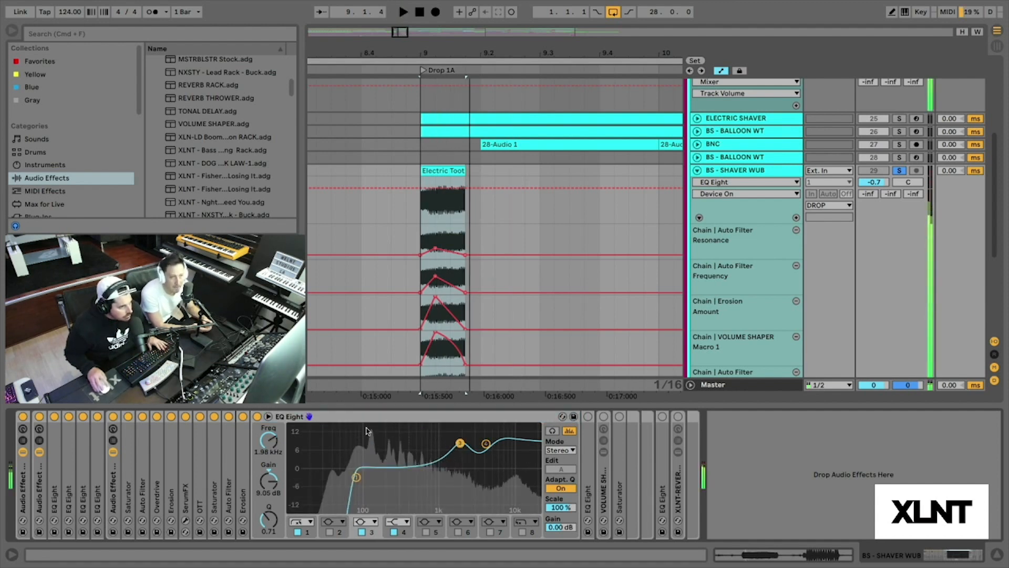
{"action": "double_click", "coordinate": [366, 417]}
Step: Switch on the EQ Eight just before VOLUME SHAPER, review its high-shelf curve and fold it for playback
{"action": "double_click", "coordinate": [271, 470]}
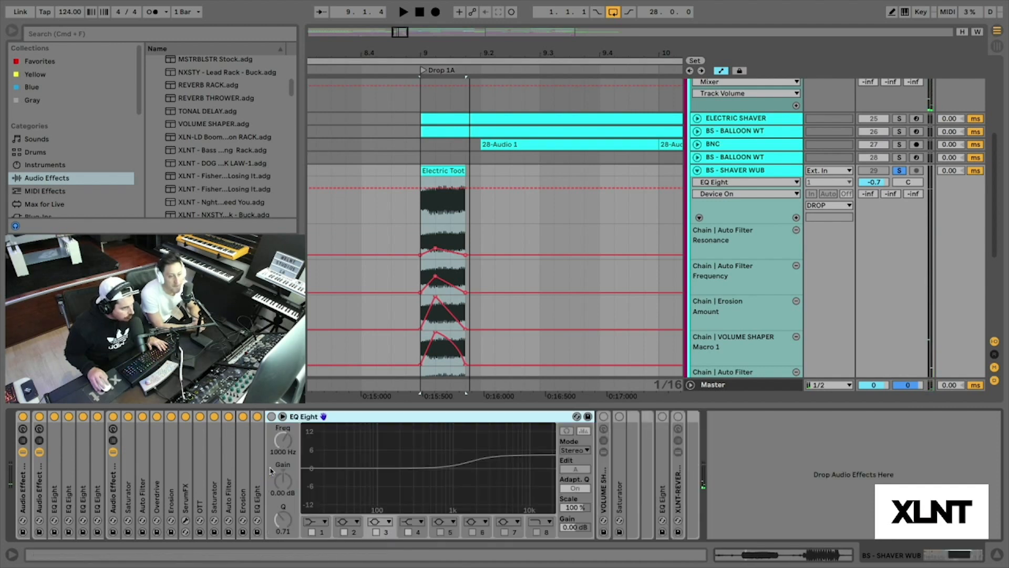
{"action": "left_click", "coordinate": [271, 417]}
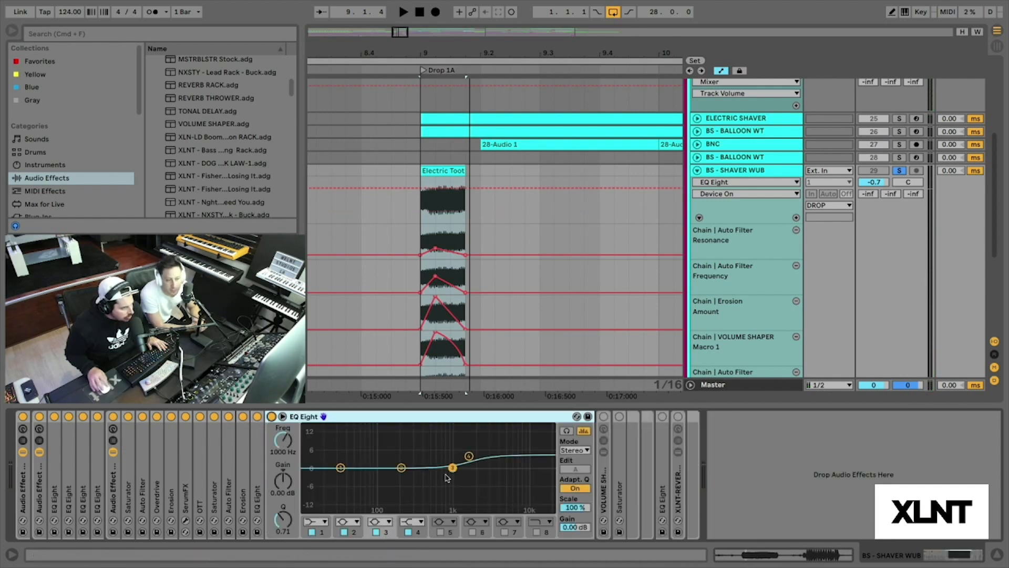
{"action": "double_click", "coordinate": [421, 418]}
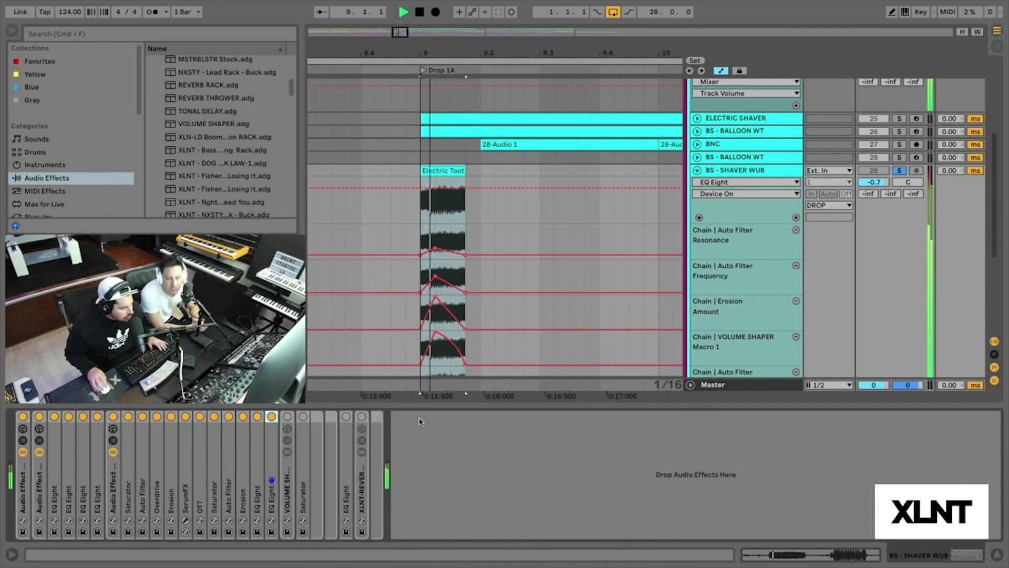
Step: Unfold and switch on the VOLUME SHAPER rack, briefly toggling its chain list
{"action": "double_click", "coordinate": [287, 482]}
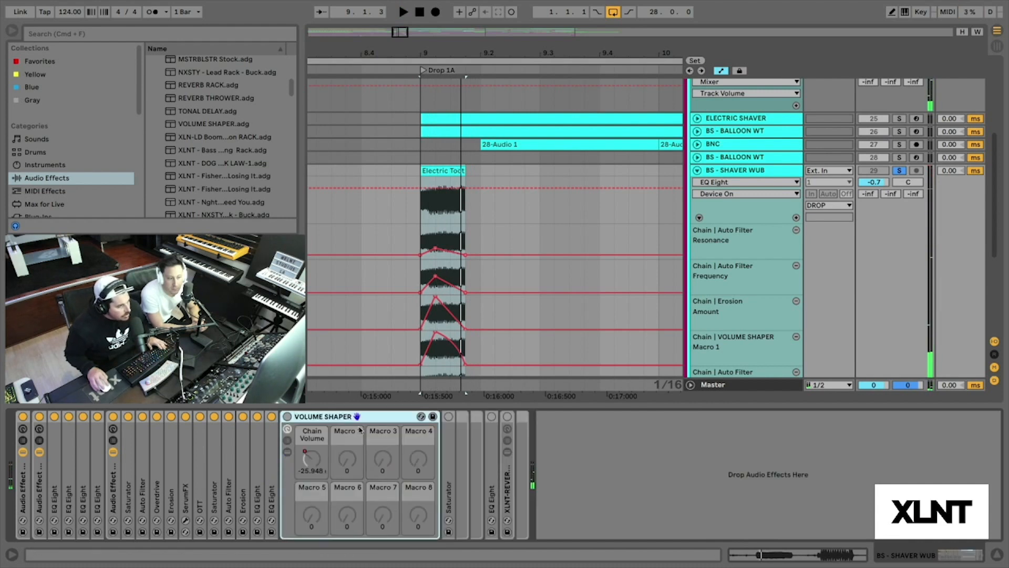
{"action": "left_click", "coordinate": [287, 416]}
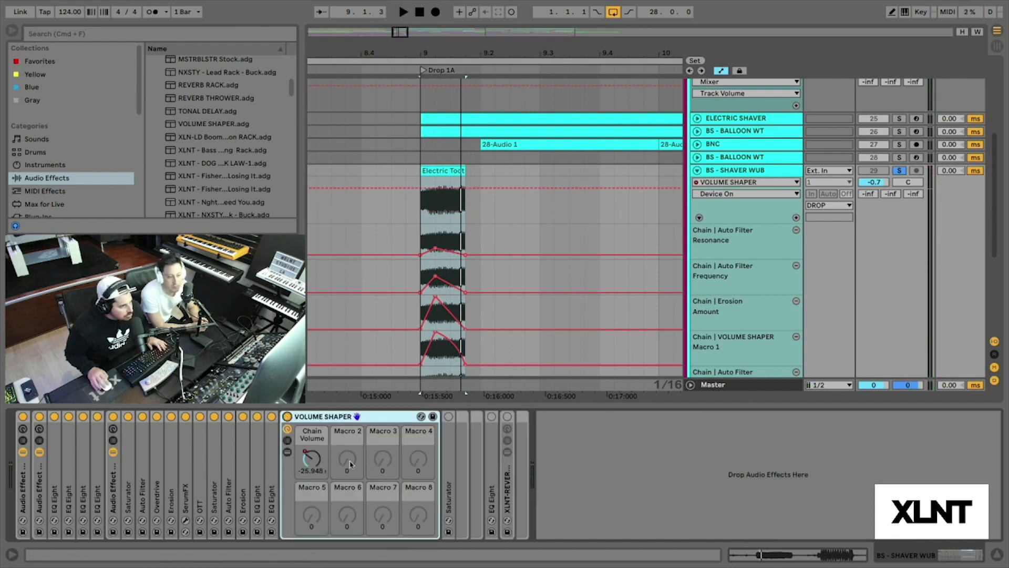
{"action": "left_click", "coordinate": [288, 441]}
{"action": "left_click", "coordinate": [287, 439]}
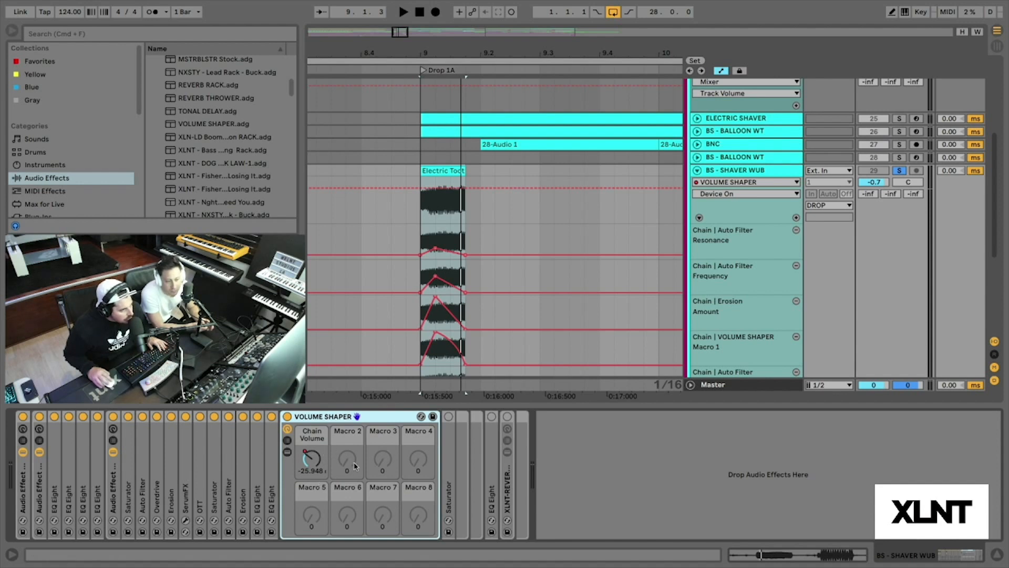
Step: Play the clip repeatedly through VOLUME SHAPER to hear how the Macro 1 automation shapes the Chain Volume
{"action": "left_click_drag", "start_coordinate": [320, 458], "coordinate": [323, 456]}
{"action": "key", "text": "space"}
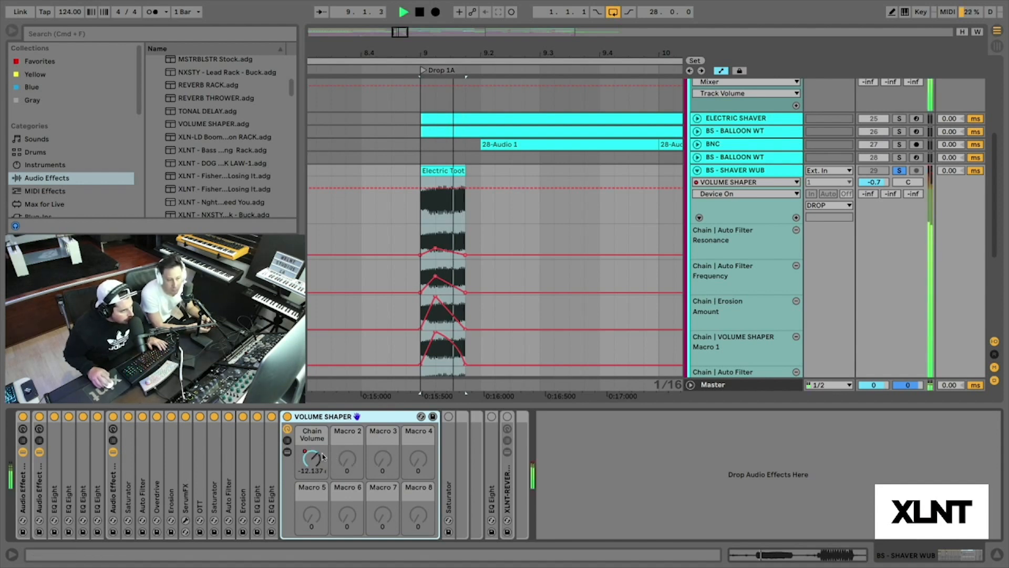
{"action": "key", "text": "space"}
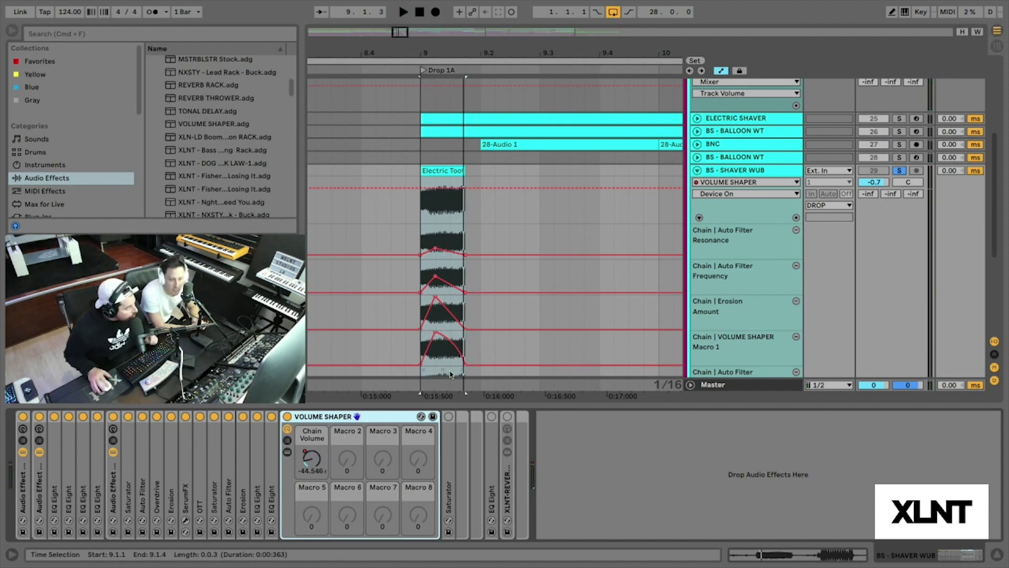
{"action": "key", "text": "space"}
{"action": "key", "text": "space"}
{"action": "key", "text": "space"}
{"action": "key", "text": "space"}
{"action": "key", "text": "space"}
{"action": "key", "text": "space"}
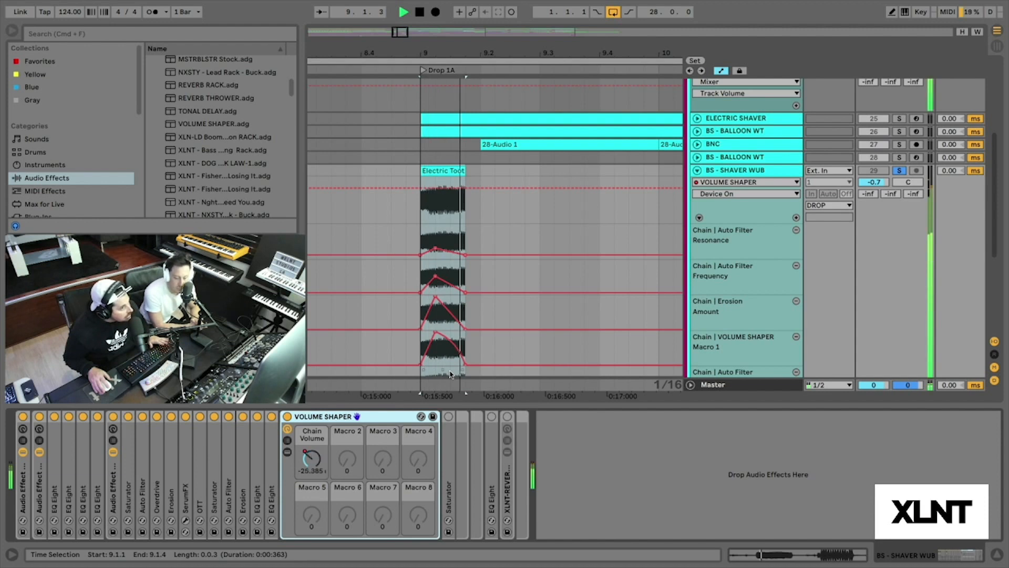
Step: Switch on the Saturator after VOLUME SHAPER in Medium Curve mode and play the shaver wub through it
{"action": "double_click", "coordinate": [448, 450]}
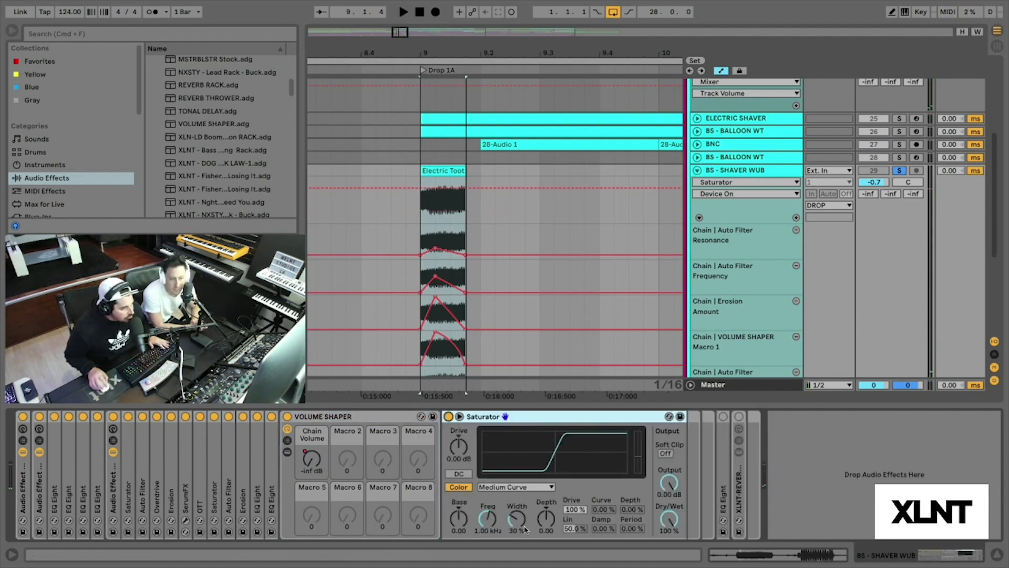
{"action": "key", "text": "space"}
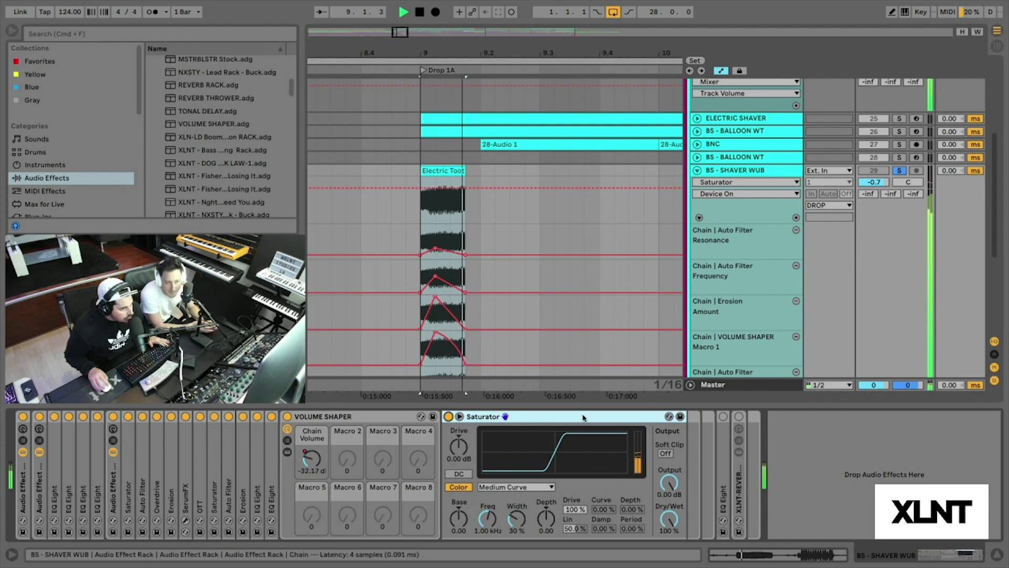
{"action": "double_click", "coordinate": [566, 418]}
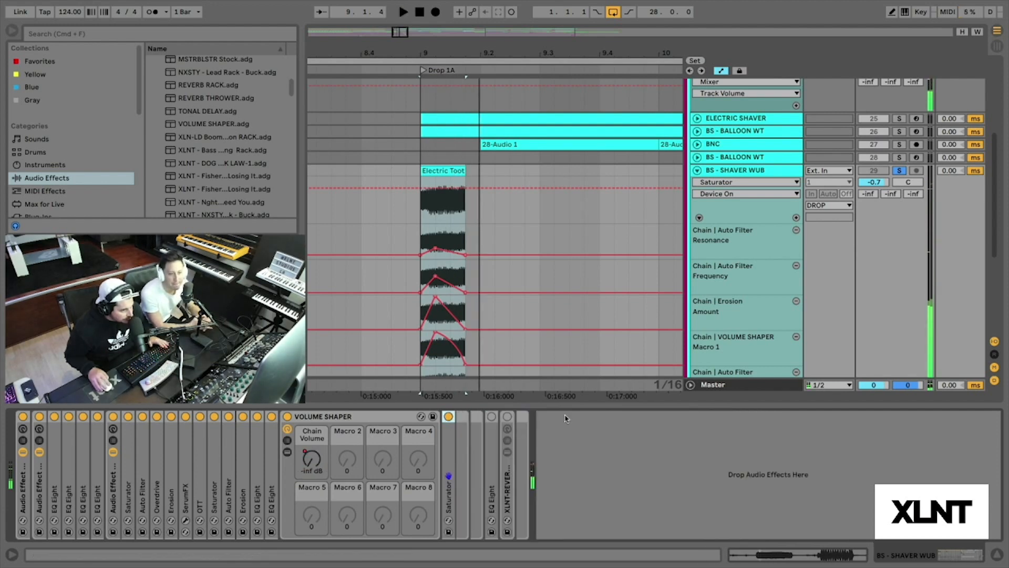
Step: Switch on the EQ Eight after the Saturator, play the shaver wub through it and lower the track volume to -2.6 dB
{"action": "double_click", "coordinate": [489, 444]}
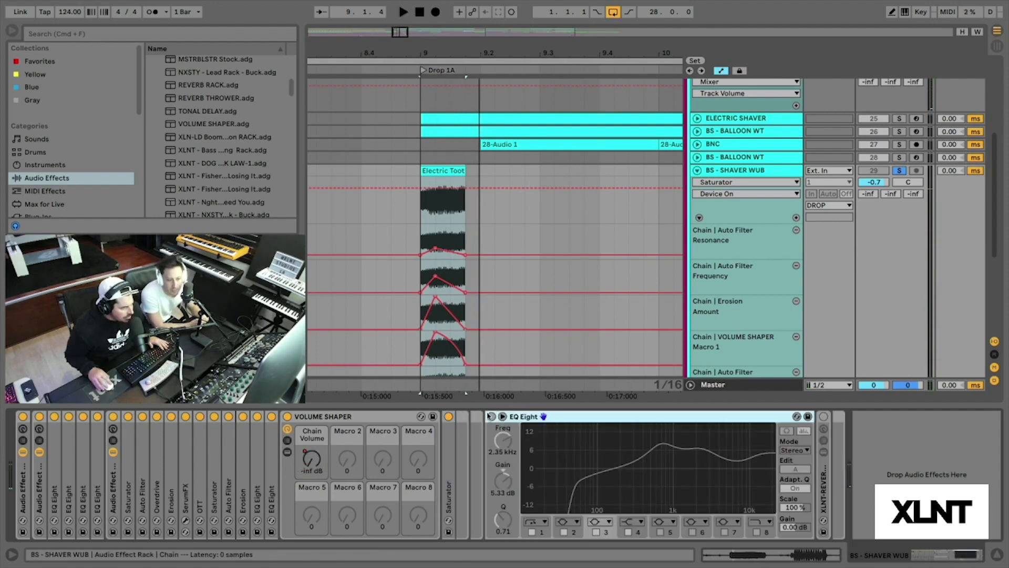
{"action": "left_click", "coordinate": [491, 416]}
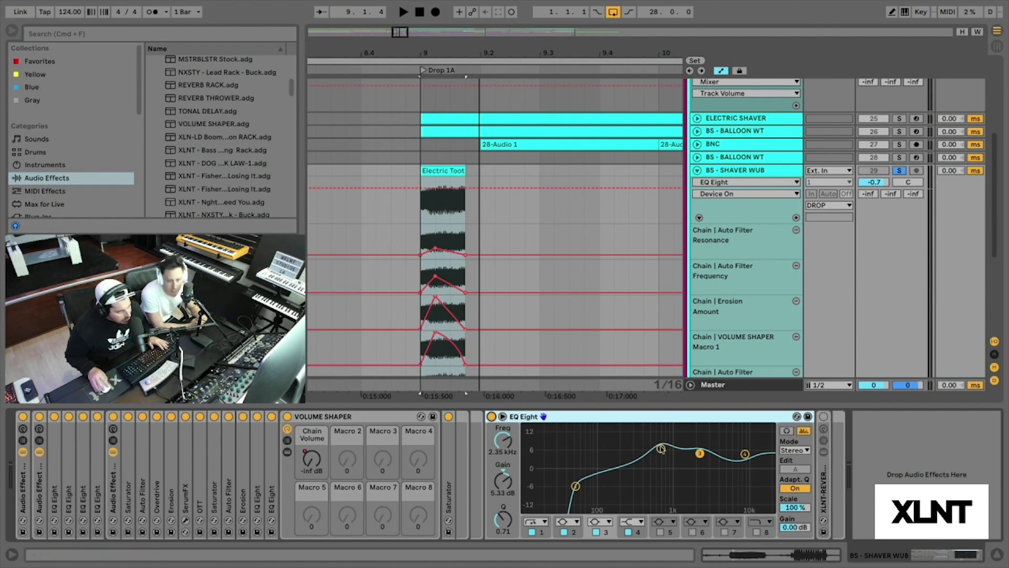
{"action": "key", "text": "space"}
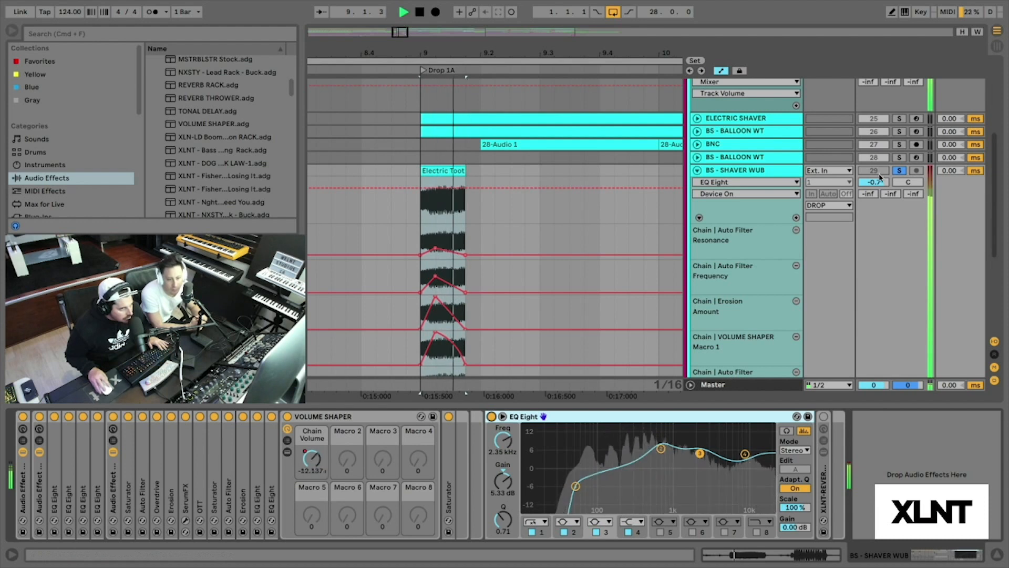
{"action": "left_click_drag", "start_coordinate": [873, 181], "coordinate": [874, 188]}
{"action": "key", "text": "space"}
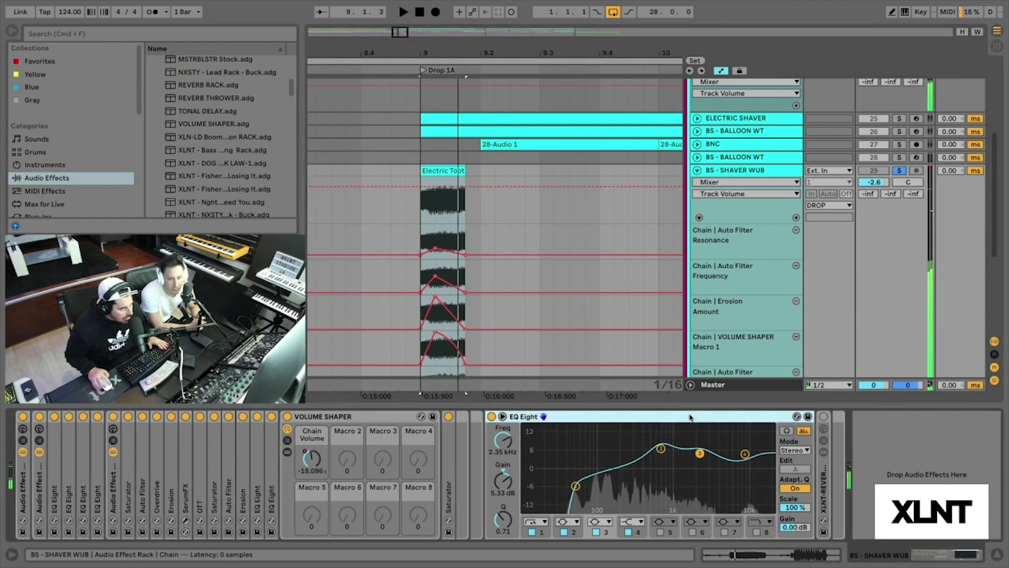
Step: Fold the EQ Eight, switch on the XLNT-REVERB THROWER rack and play the shaver wub through the complete chain
{"action": "double_click", "coordinate": [684, 417]}
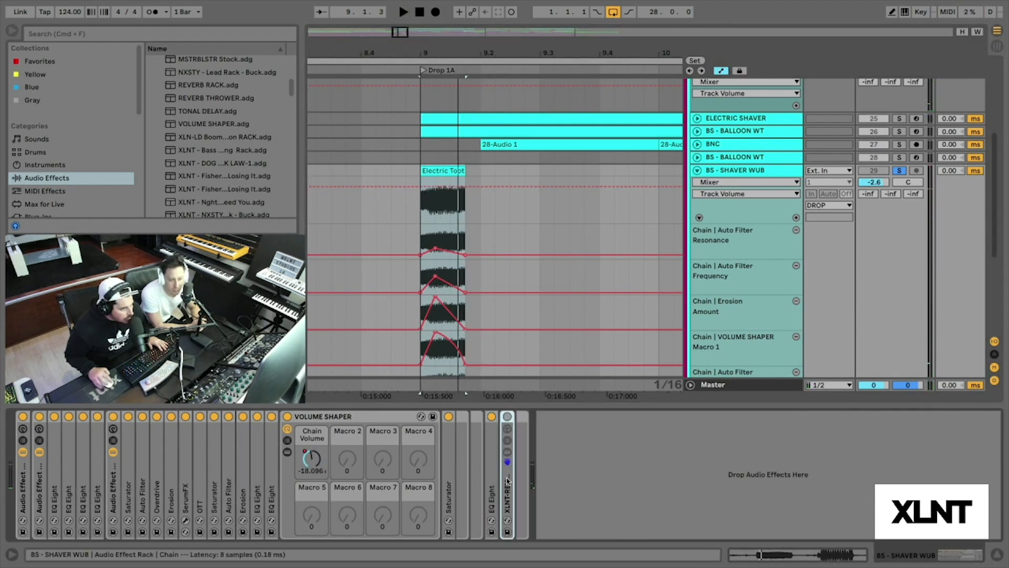
{"action": "double_click", "coordinate": [513, 424]}
{"action": "key", "text": "space"}
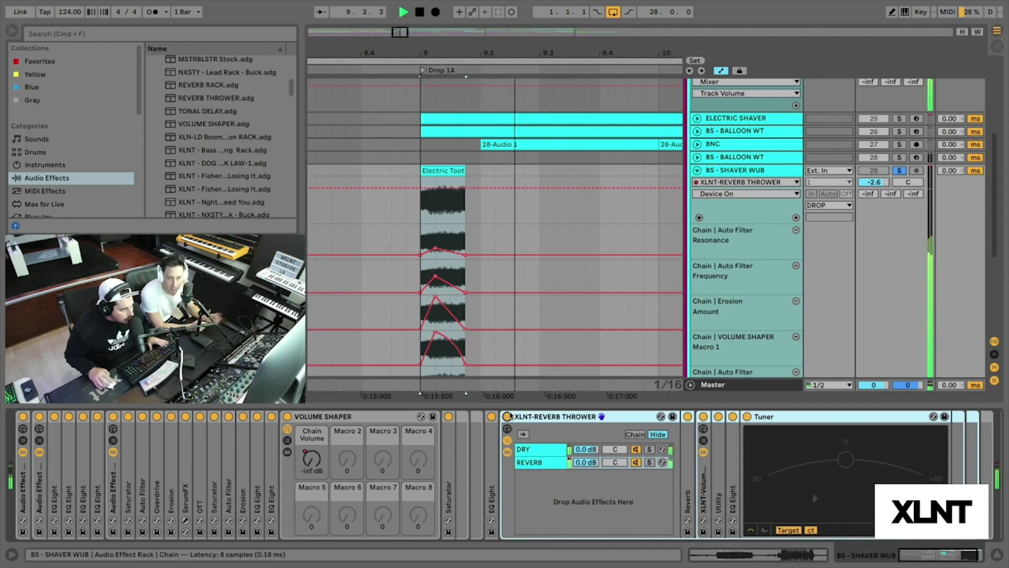
{"action": "key", "text": "space"}
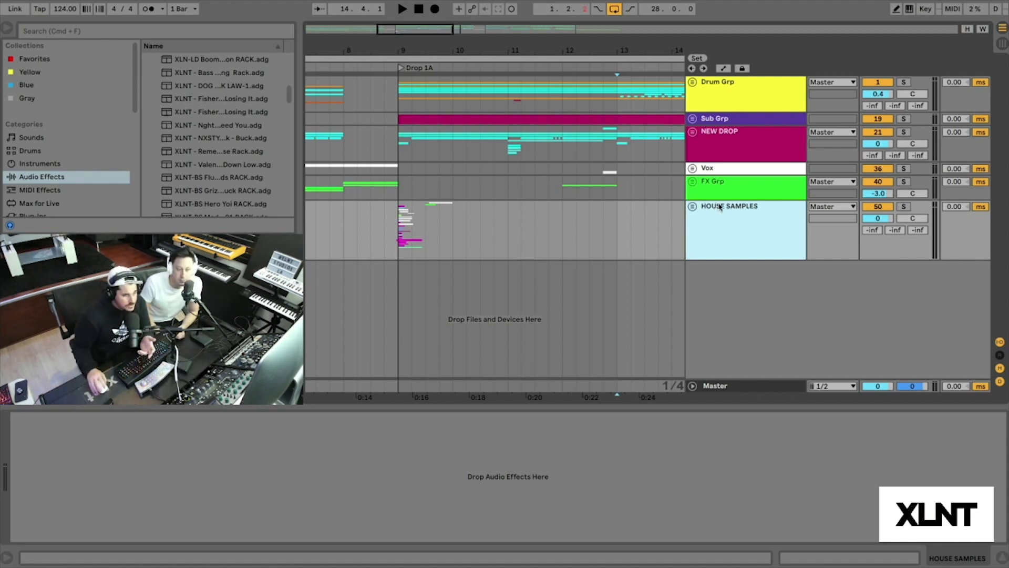
Step: Unfold the Drum Grp and show the devices of the BOXING GLOVE KICK track, with its Kick clip at bar 9 selected
{"action": "left_click", "coordinate": [692, 84]}
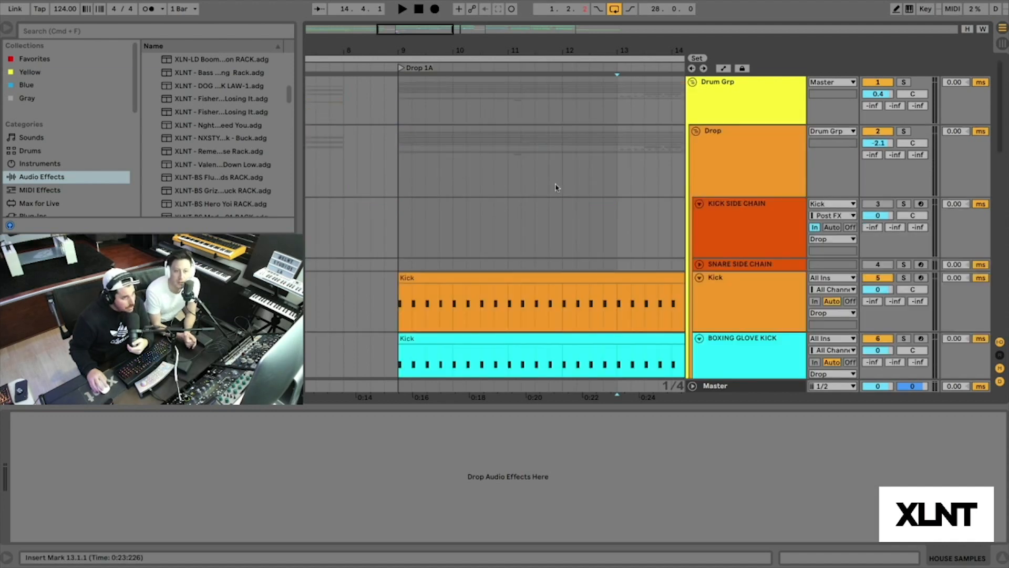
{"action": "scroll", "coordinate": [529, 201], "scroll_direction": "down", "scroll_amount": 5}
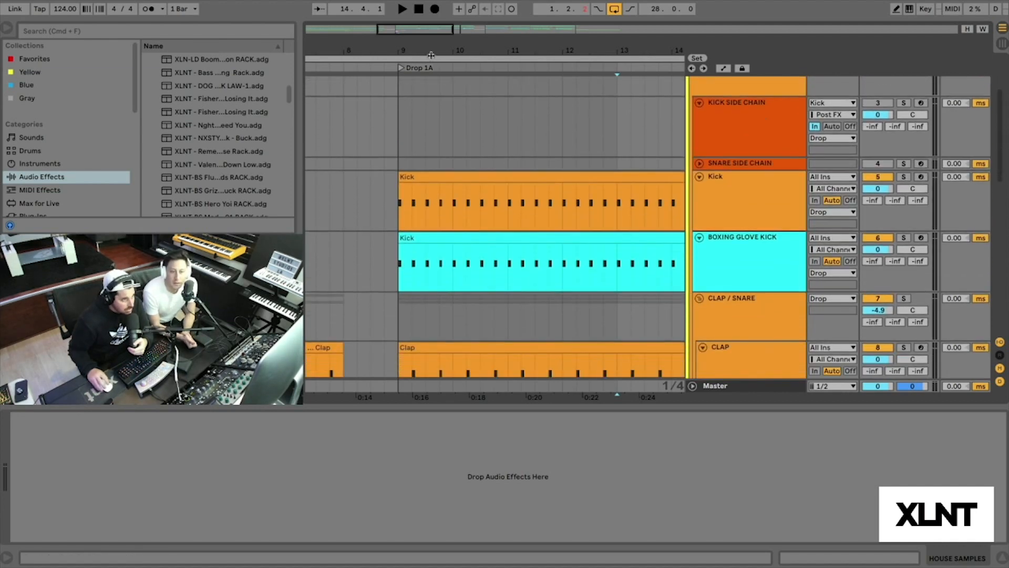
{"action": "left_click_drag", "start_coordinate": [431, 51], "coordinate": [430, 107]}
{"action": "left_click", "coordinate": [427, 238]}
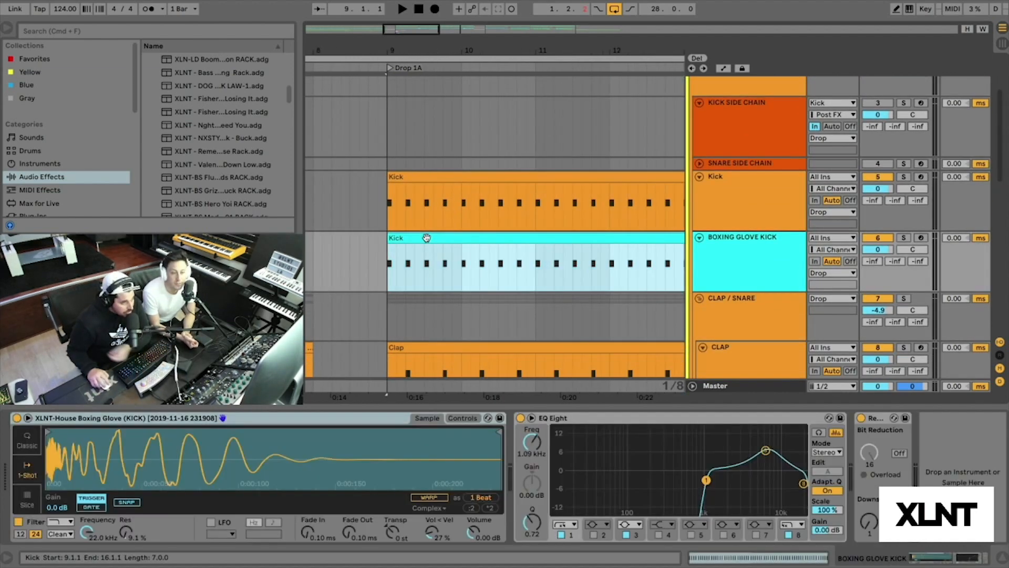
{"action": "left_click", "coordinate": [739, 257]}
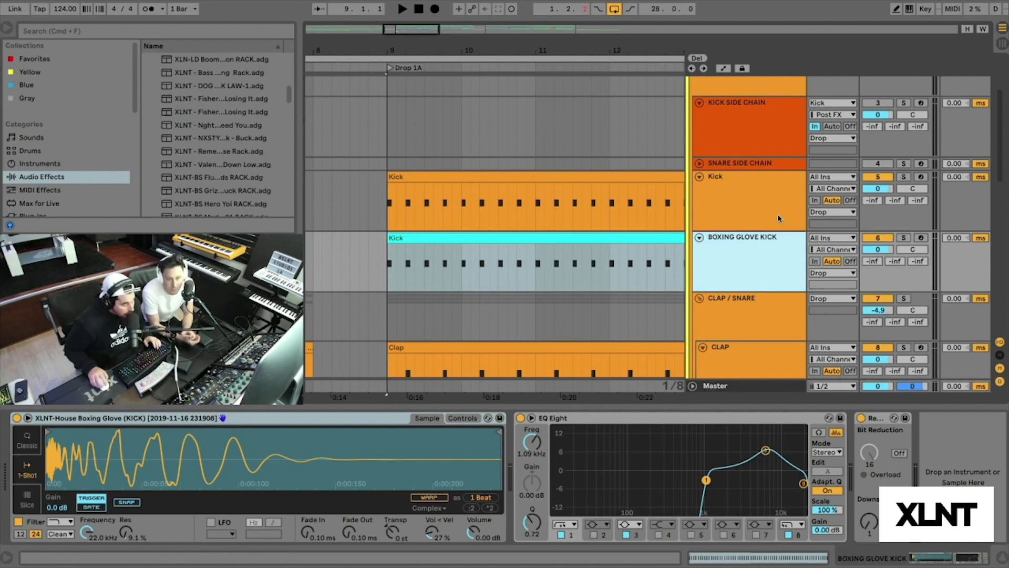
Step: Solo BOXING GLOVE KICK, switch off its EQ Eight and play the unfiltered boxing glove sample from bar 9
{"action": "left_click", "coordinate": [903, 238]}
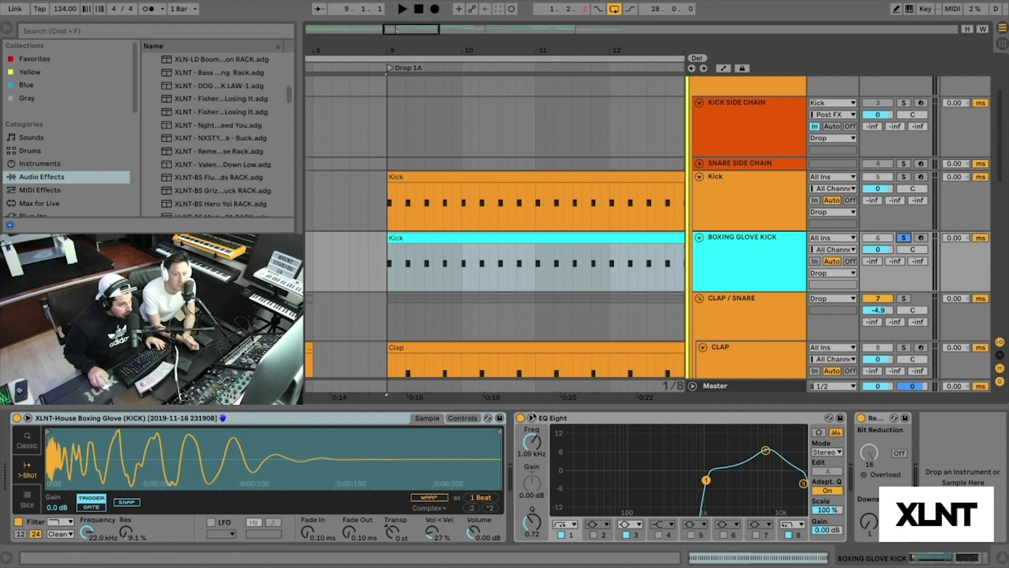
{"action": "left_click", "coordinate": [520, 417]}
{"action": "left_click_drag", "start_coordinate": [379, 54], "coordinate": [380, 71]}
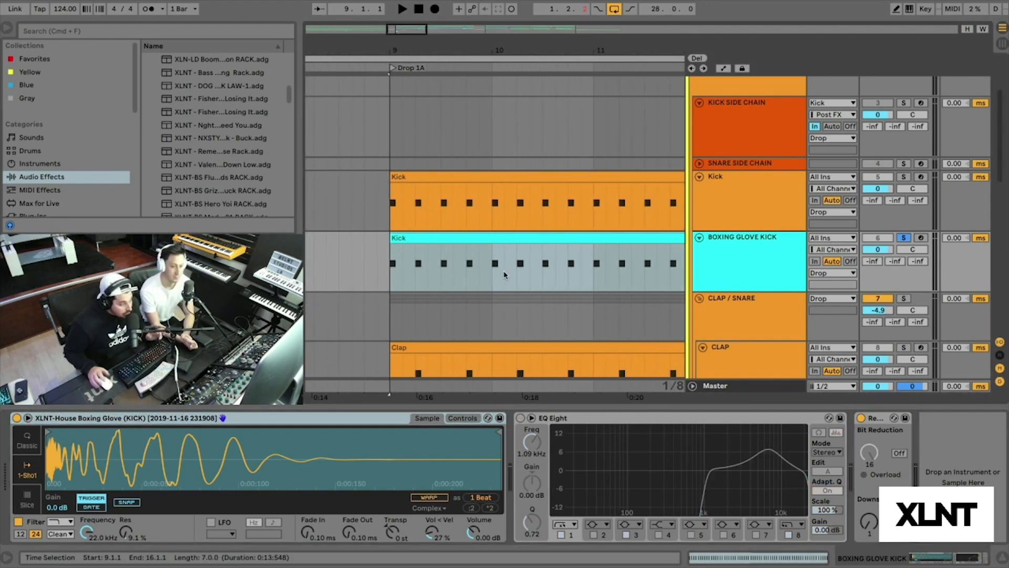
{"action": "key", "text": "space"}
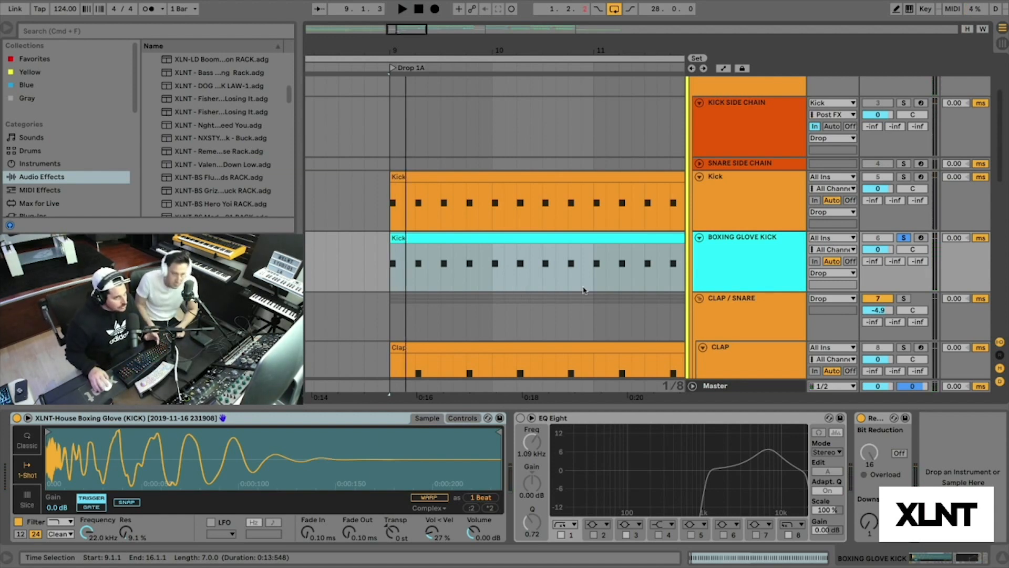
Step: Show the Kick track's devices for comparison, then return to the device chain of BOXING GLOVE KICK
{"action": "left_click", "coordinate": [750, 198]}
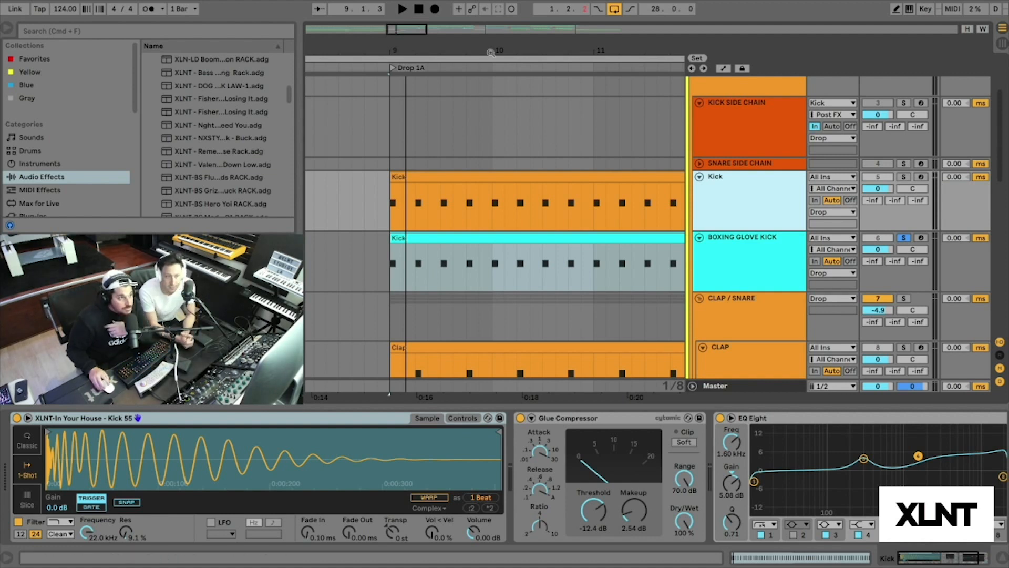
{"action": "left_click_drag", "start_coordinate": [474, 53], "coordinate": [475, 56]}
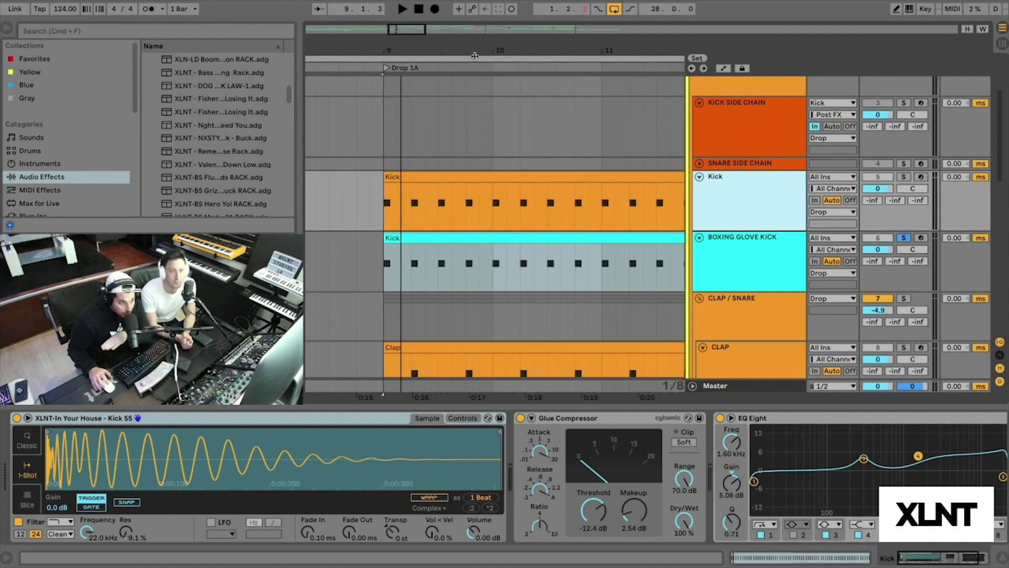
{"action": "left_click_drag", "start_coordinate": [416, 53], "coordinate": [416, 57]}
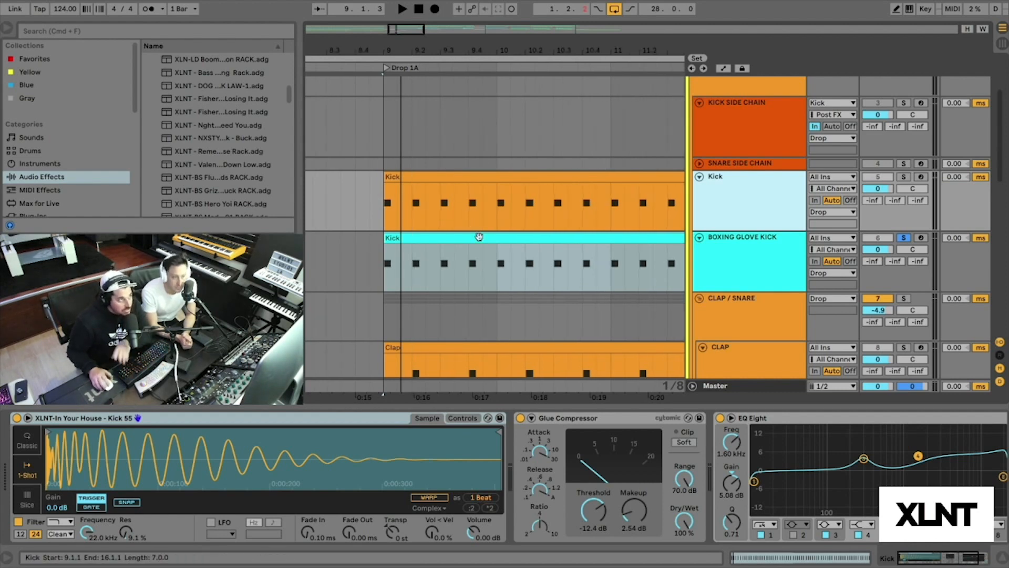
{"action": "left_click_drag", "start_coordinate": [377, 47], "coordinate": [377, 55]}
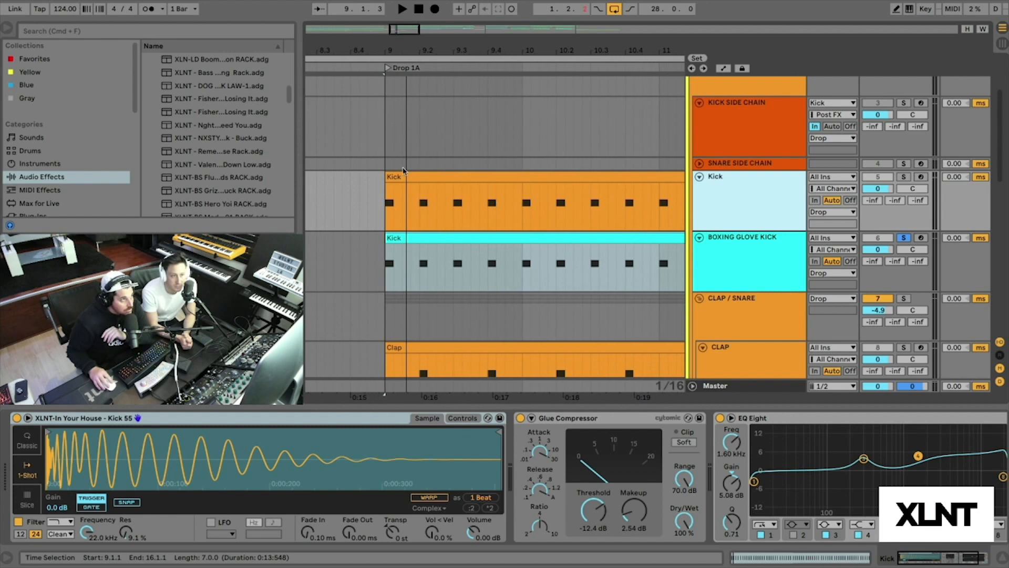
{"action": "scroll", "coordinate": [418, 241], "scroll_direction": "up", "scroll_amount": 1}
{"action": "left_click", "coordinate": [419, 243]}
{"action": "left_click", "coordinate": [797, 273]}
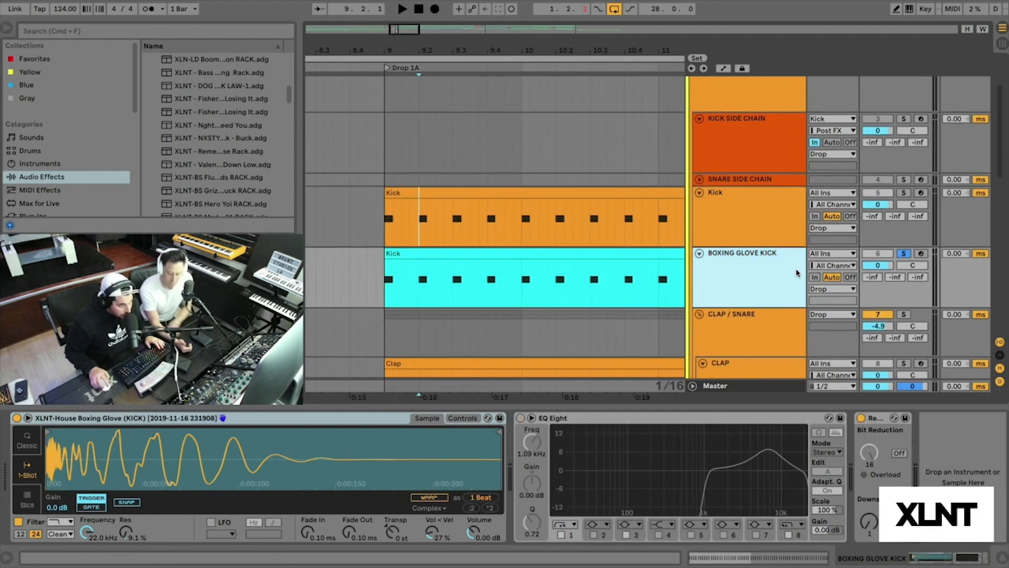
Step: Play the BOXING GLOVE KICK clip from bar 9 and switch its EQ Eight back on to hear the filtered layer
{"action": "left_click", "coordinate": [397, 253]}
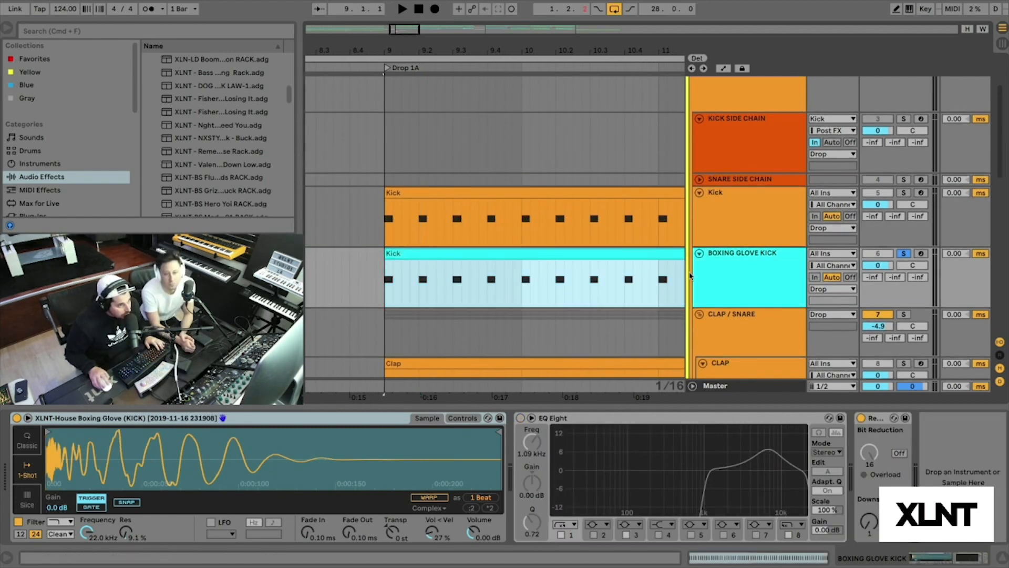
{"action": "key", "text": "space"}
{"action": "left_click", "coordinate": [521, 418]}
{"action": "key", "text": "space"}
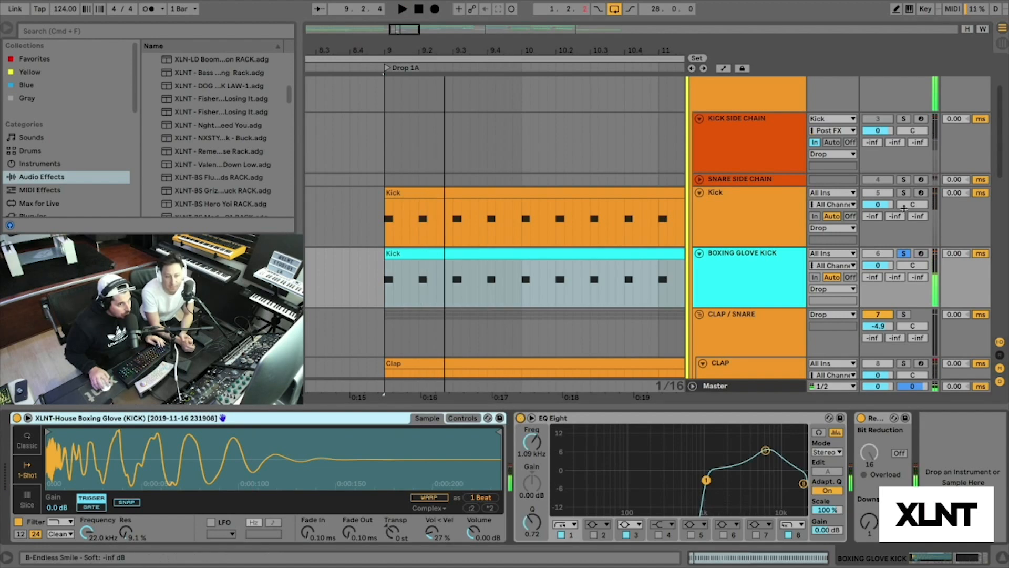
Step: Solo the Kick track together with BOXING GLOVE KICK, play both layers and select the Kick track
{"action": "left_click", "coordinate": [904, 193]}
{"action": "key", "text": "space"}
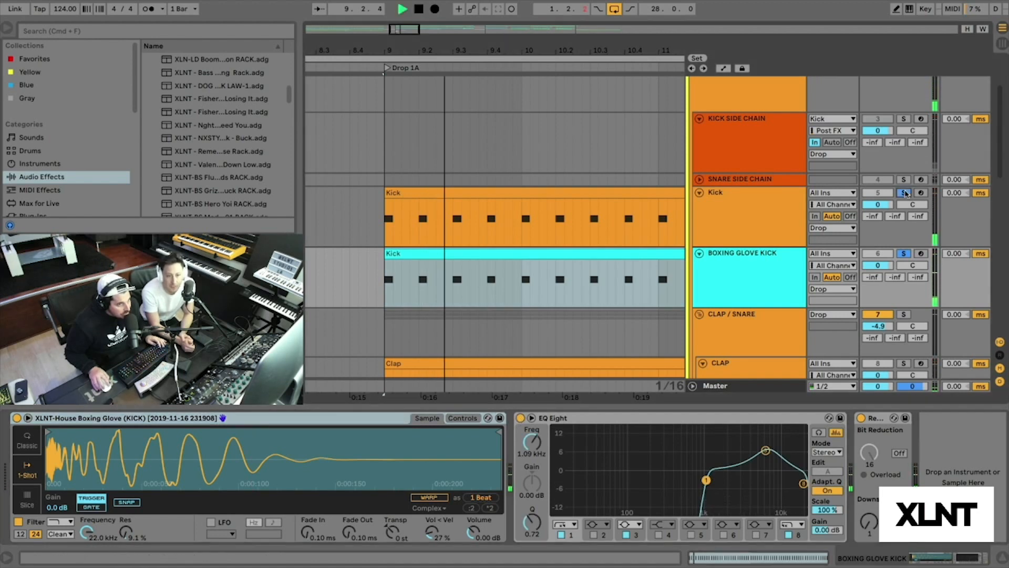
{"action": "left_click", "coordinate": [750, 204]}
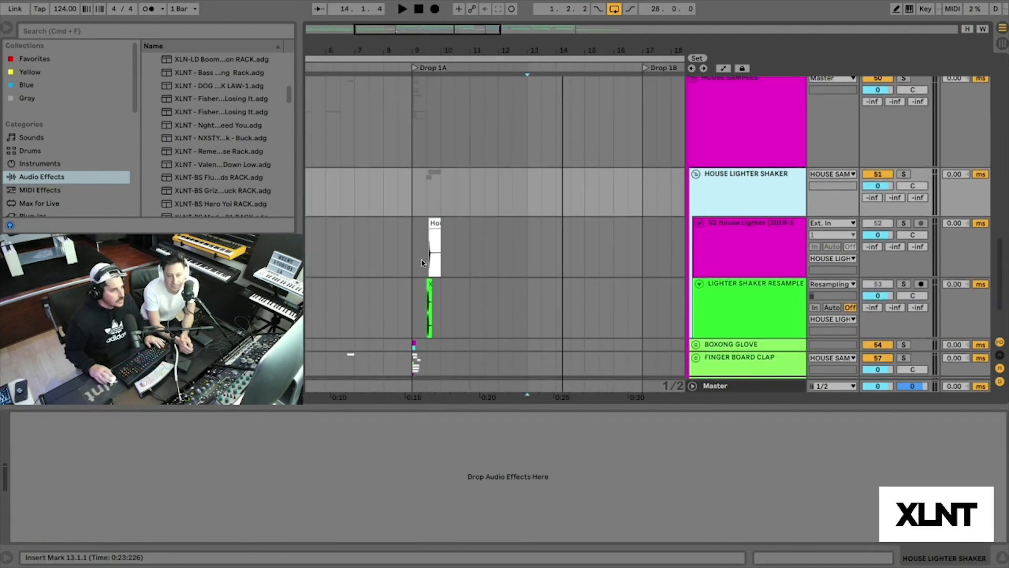
Step: Select the House Lighter clip in HOUSE LIGHTER SHAKER, bypass its effect chain, solo its track and play the raw recording
{"action": "left_click", "coordinate": [434, 210]}
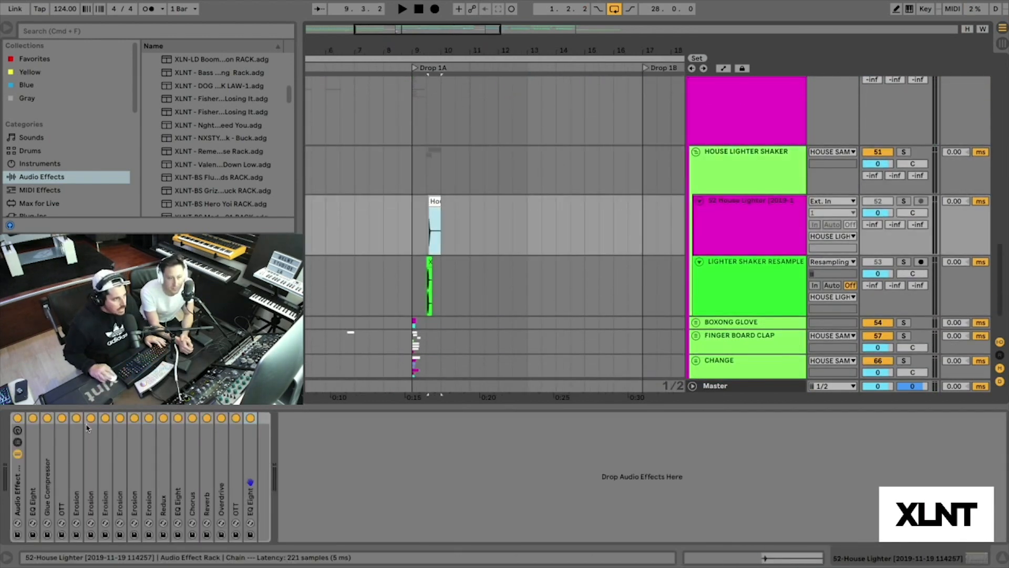
{"action": "left_click", "coordinate": [876, 203]}
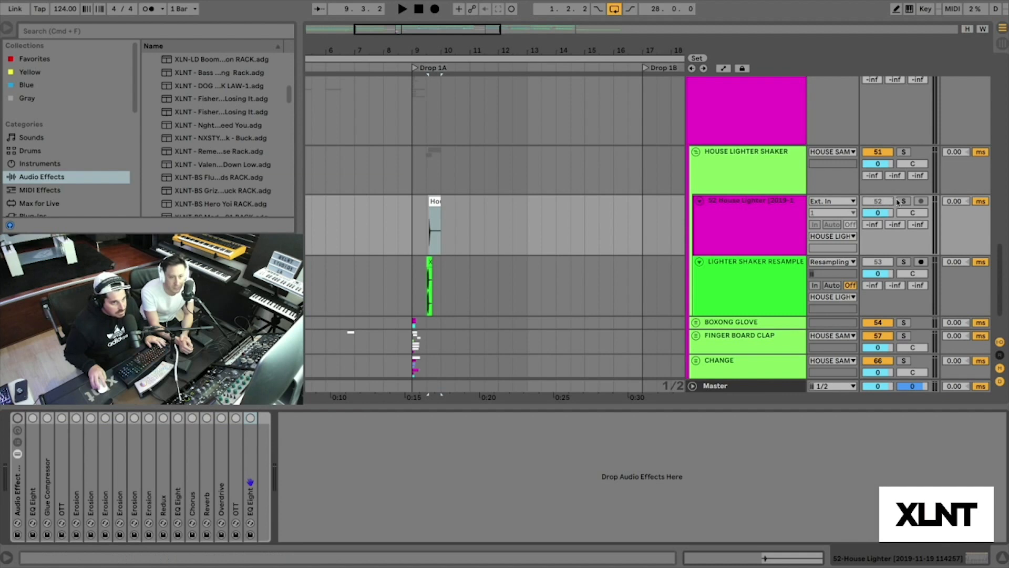
{"action": "left_click", "coordinate": [900, 202]}
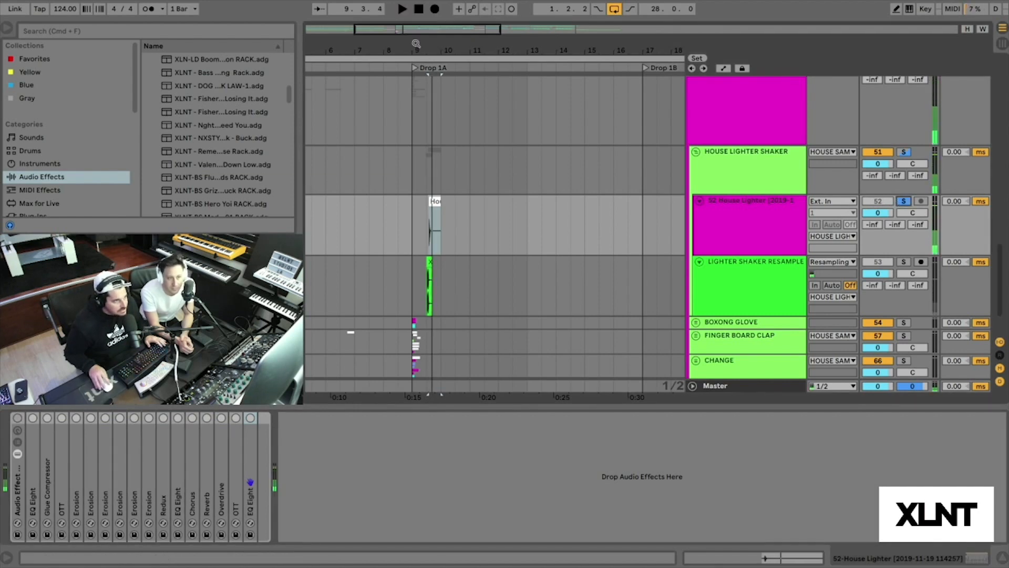
{"action": "left_click_drag", "start_coordinate": [419, 47], "coordinate": [423, 52]}
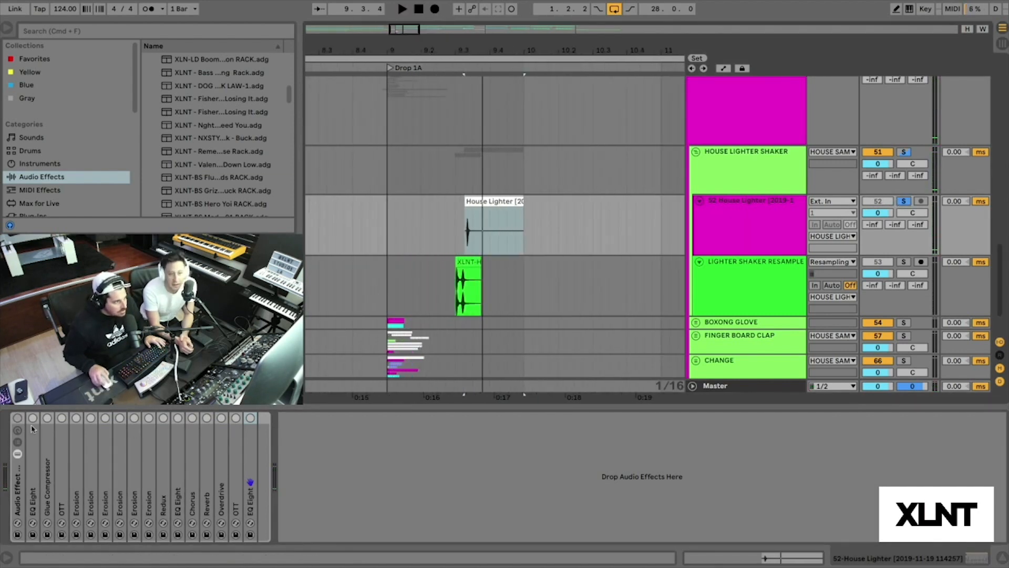
Step: Switch on the House Lighter track's Audio Effect Rack and first EQ Eight, review the EQ curve and fold it
{"action": "left_click", "coordinate": [17, 417]}
{"action": "left_click_drag", "start_coordinate": [251, 418], "coordinate": [139, 421]}
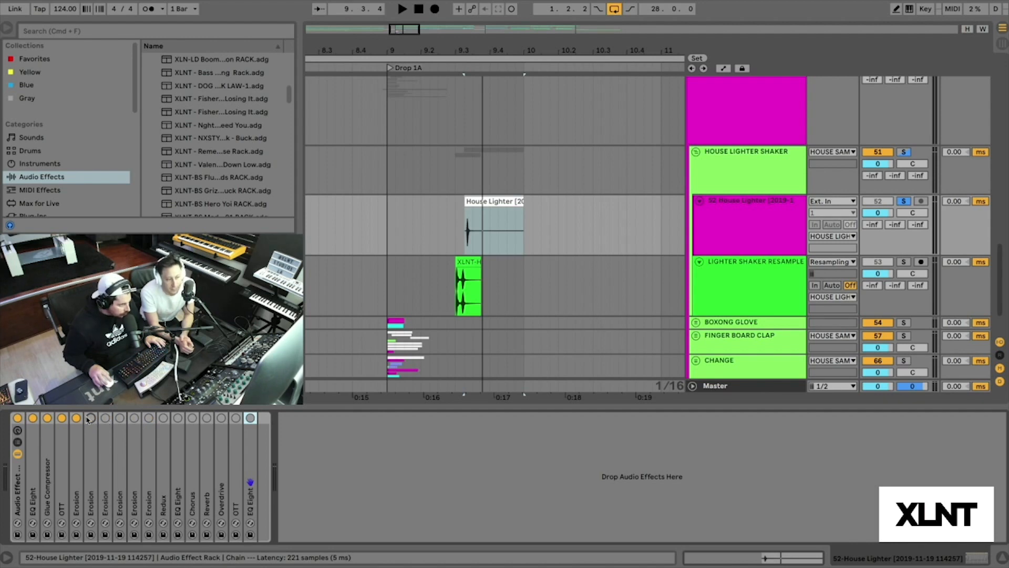
{"action": "left_click", "coordinate": [47, 417]}
{"action": "double_click", "coordinate": [32, 437]}
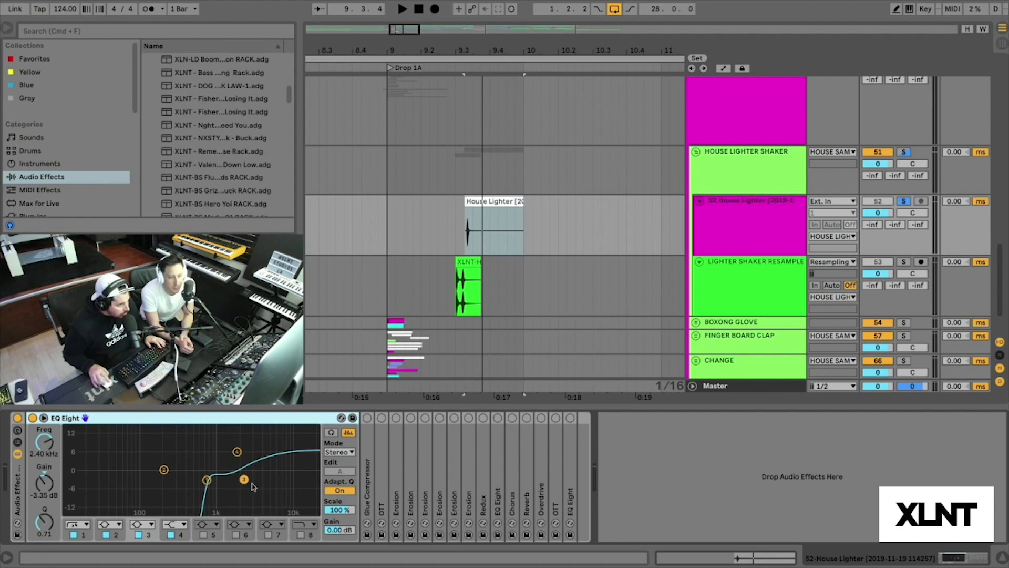
{"action": "double_click", "coordinate": [280, 418]}
Step: Unfold and switch on the Glue Compressor, play the lighter sound through it and fold the device
{"action": "double_click", "coordinate": [48, 486]}
{"action": "left_click", "coordinate": [47, 418]}
{"action": "key", "text": "space"}
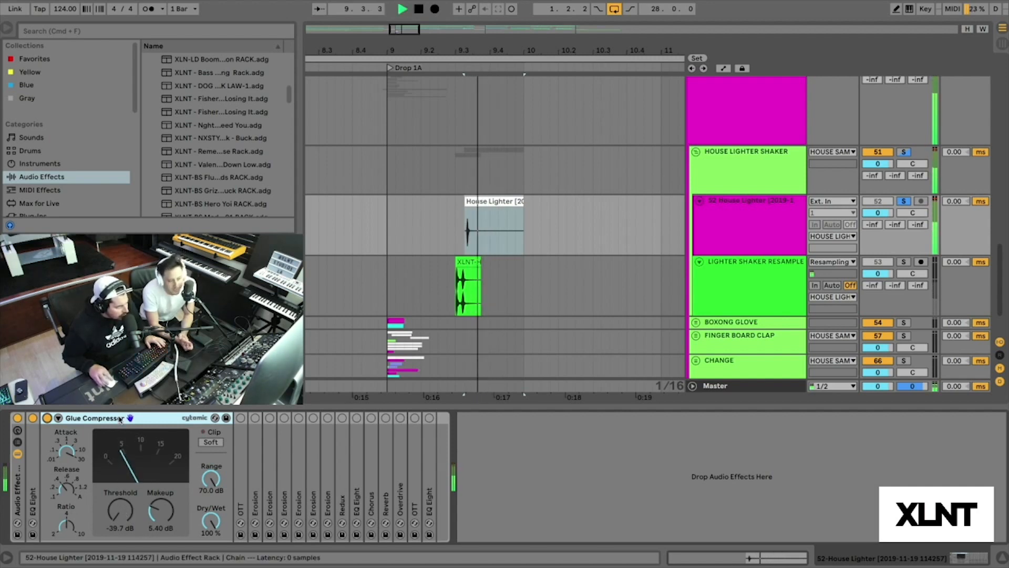
{"action": "key", "text": "space"}
{"action": "double_click", "coordinate": [92, 419]}
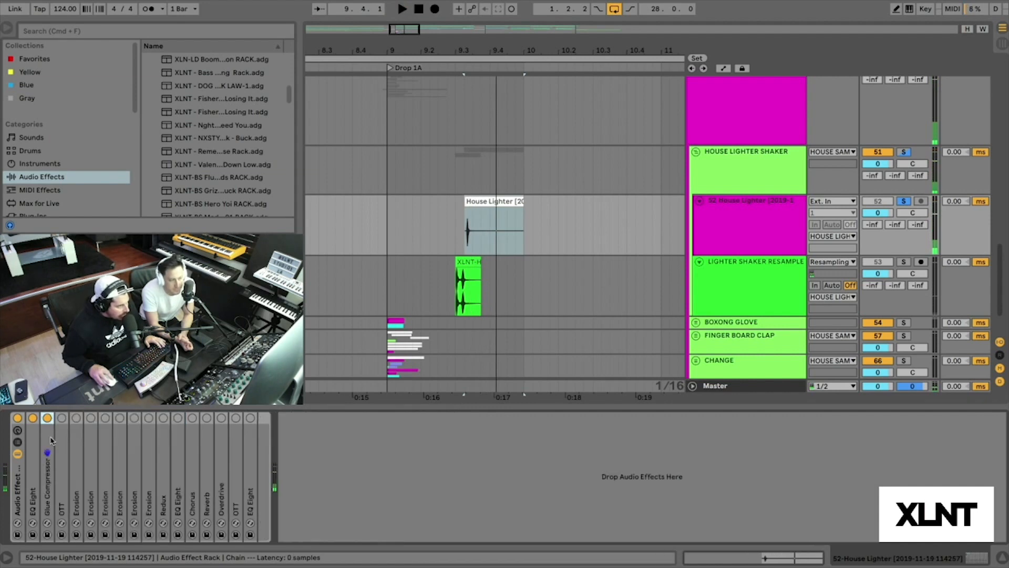
Step: Unfold and switch on OTT, play the lighter sound through it repeatedly and fold the device
{"action": "double_click", "coordinate": [64, 419]}
{"action": "key", "text": "space"}
{"action": "key", "text": "space"}
{"action": "key", "text": "space"}
{"action": "key", "text": "space"}
{"action": "key", "text": "space"}
{"action": "key", "text": "space"}
{"action": "key", "text": "space"}
{"action": "key", "text": "space"}
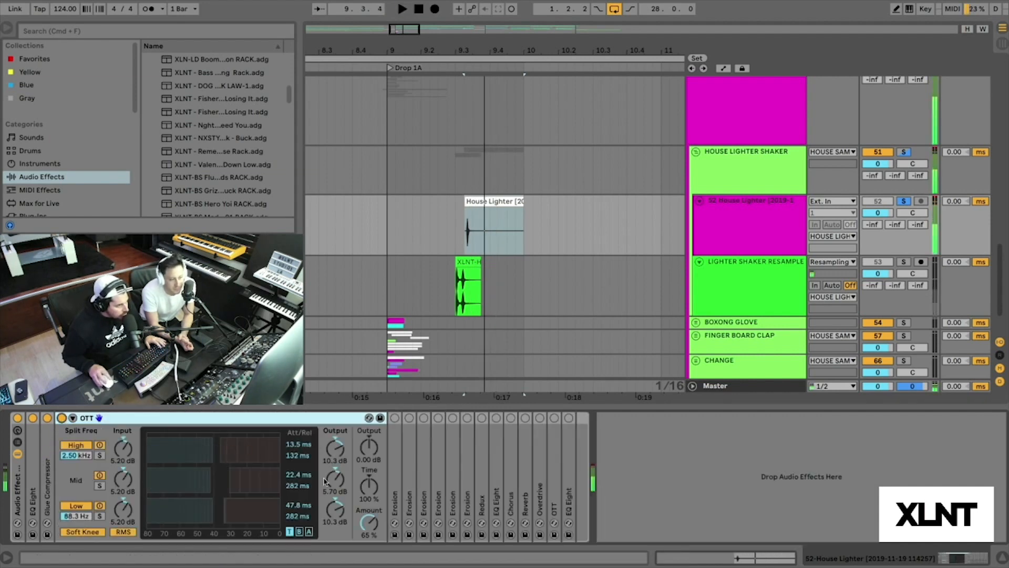
{"action": "double_click", "coordinate": [292, 421]}
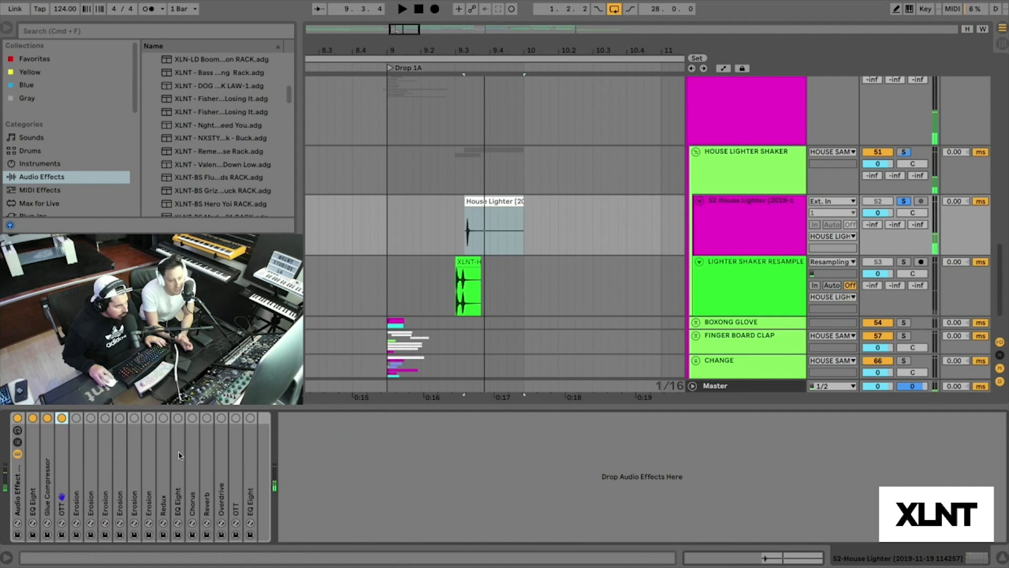
Step: Unfold and switch on the first two Erosion devices, both in Sine mode, and play the lighter sound through them
{"action": "double_click", "coordinate": [79, 419]}
{"action": "left_click", "coordinate": [77, 418]}
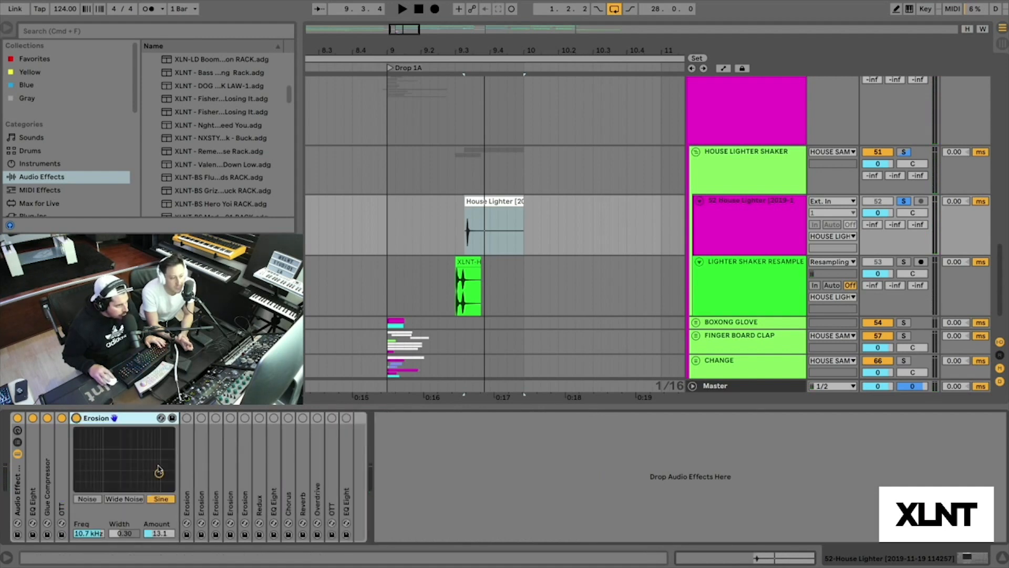
{"action": "left_click", "coordinate": [187, 418]}
{"action": "double_click", "coordinate": [187, 434]}
{"action": "key", "text": "space"}
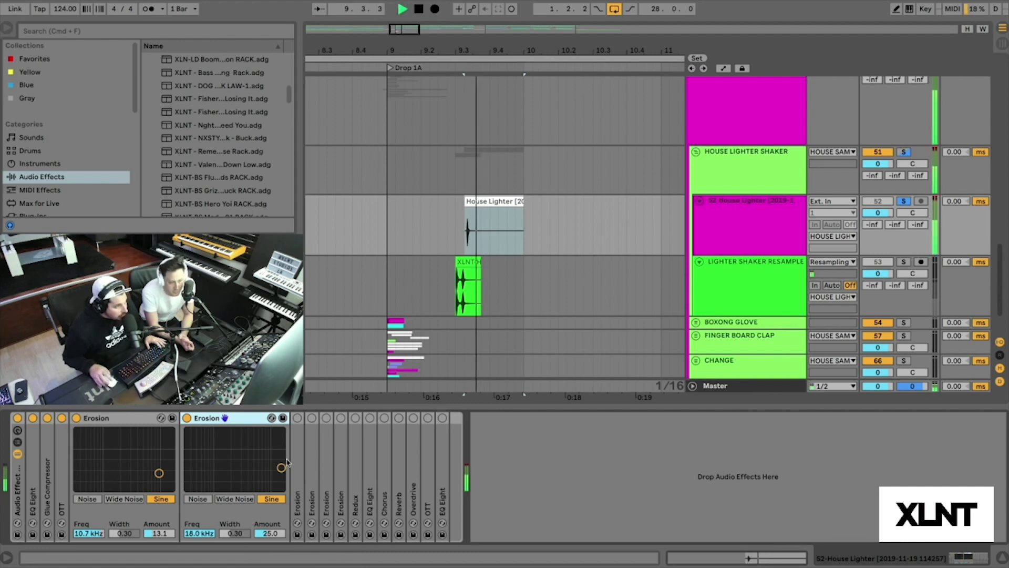
Step: Unfold and switch on the third Erosion device in Sine mode, and play the lighter sound through it
{"action": "key", "text": "space"}
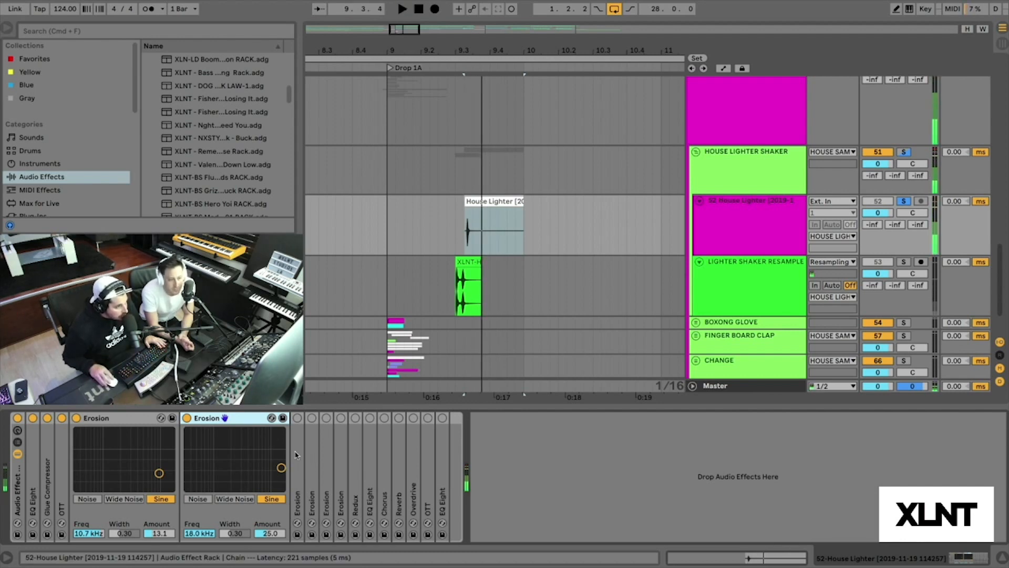
{"action": "double_click", "coordinate": [295, 455]}
{"action": "left_click_drag", "start_coordinate": [353, 466], "coordinate": [347, 480]}
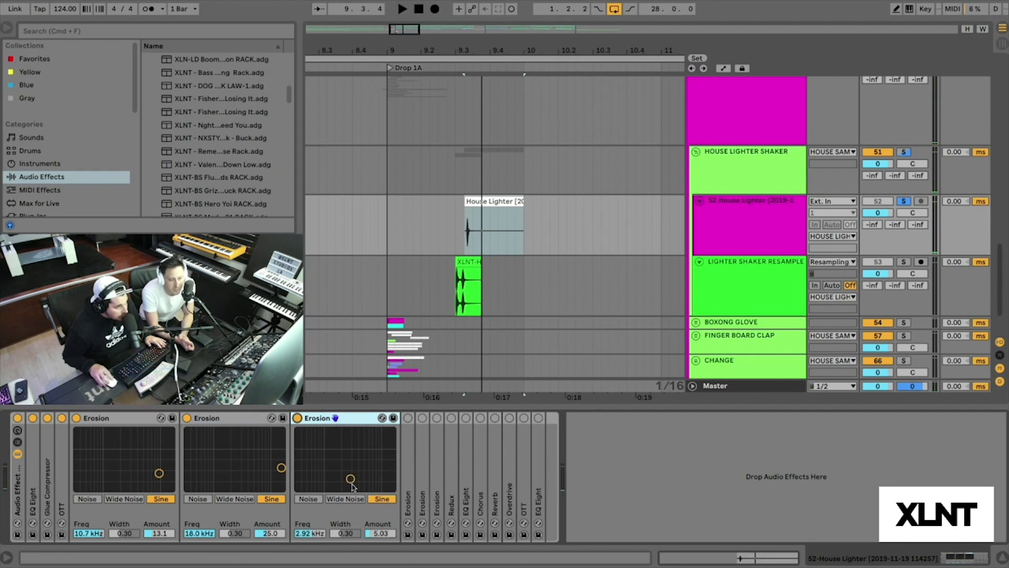
{"action": "key", "text": "space"}
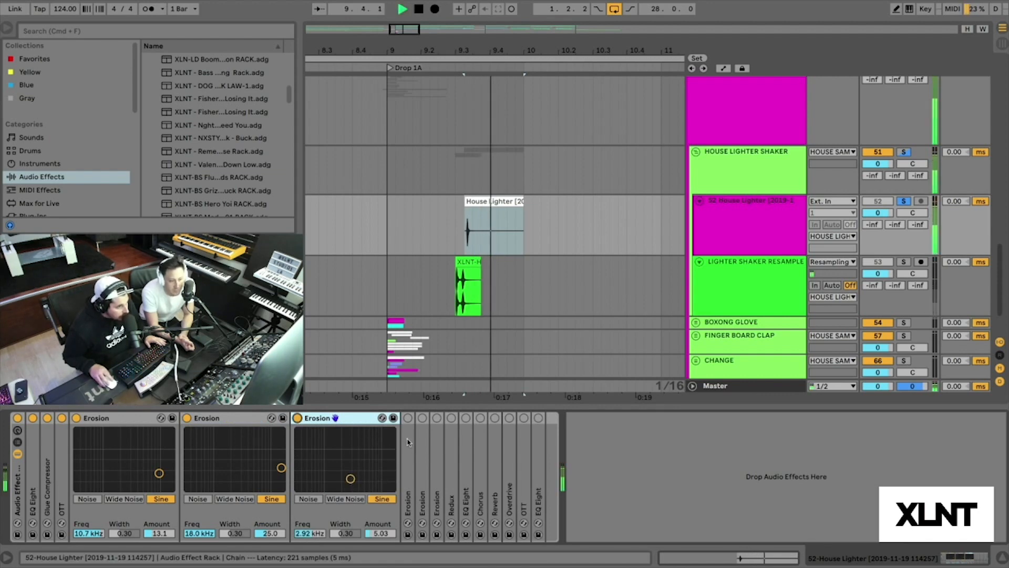
Step: Unfold and switch on the fourth and fifth Erosion devices, both in Wide Noise mode, and play the lighter sound through them
{"action": "double_click", "coordinate": [409, 439]}
{"action": "left_click", "coordinate": [408, 417]}
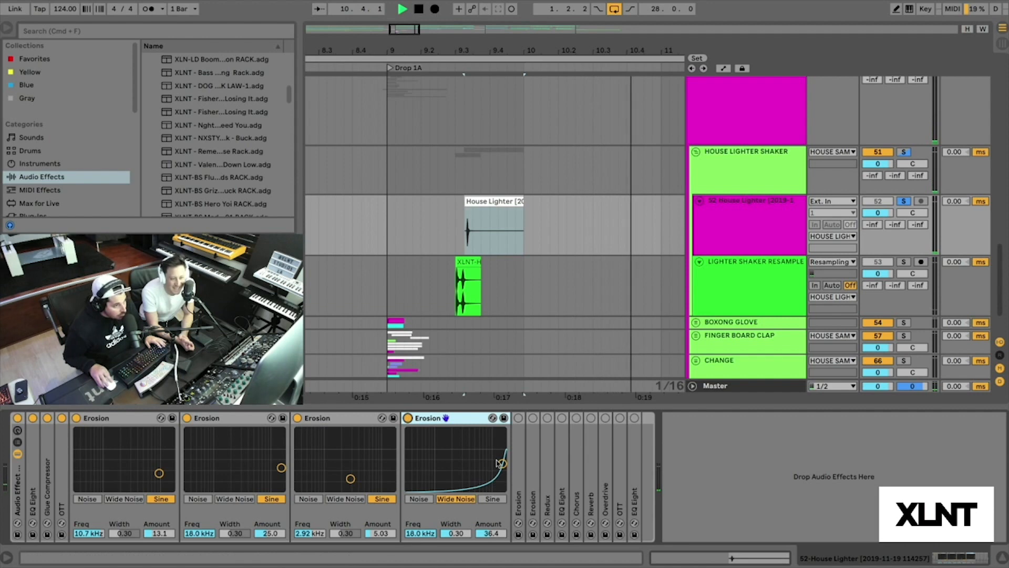
{"action": "key", "text": "space"}
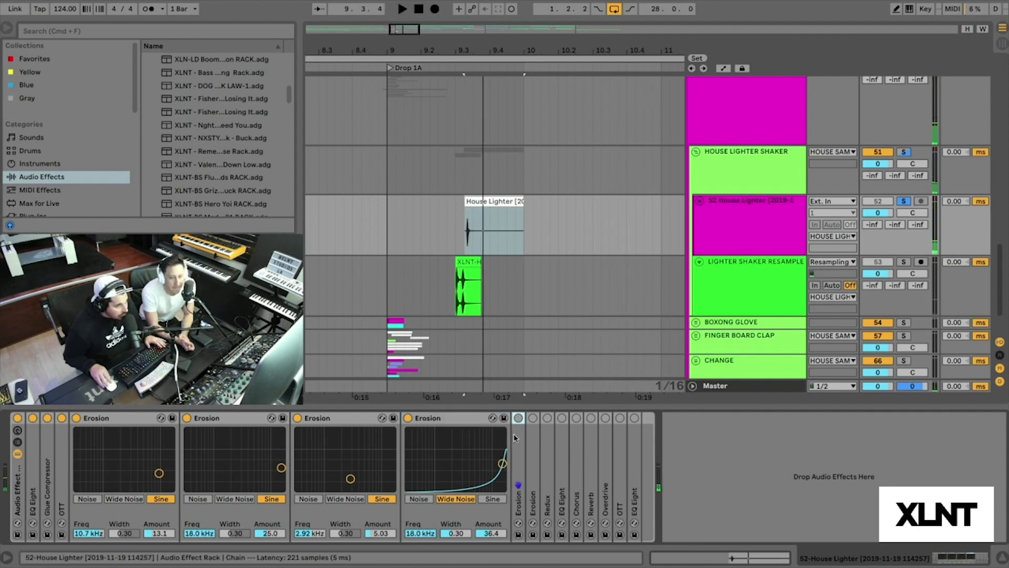
{"action": "double_click", "coordinate": [519, 447]}
{"action": "left_click", "coordinate": [518, 418]}
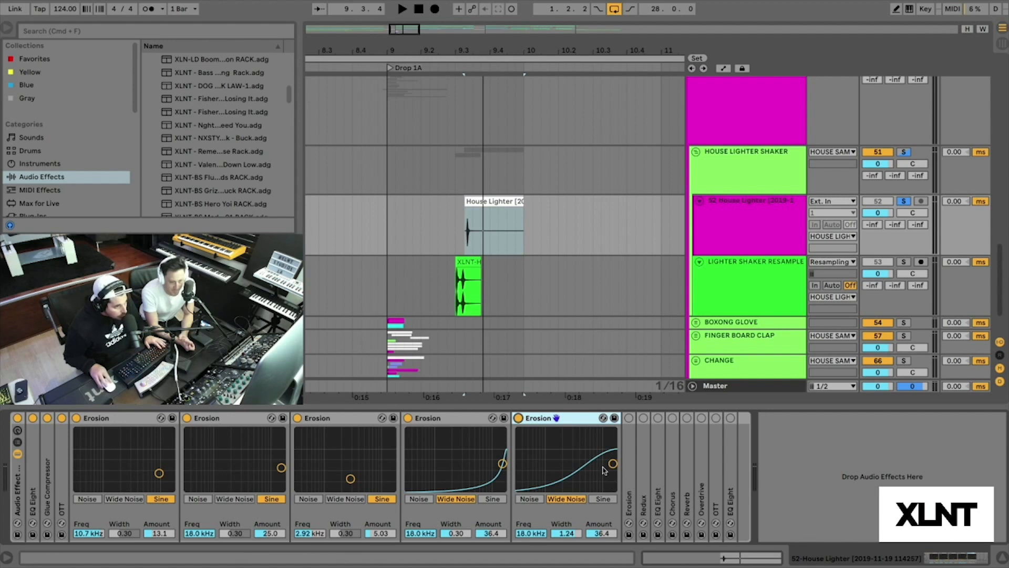
{"action": "key", "text": "space"}
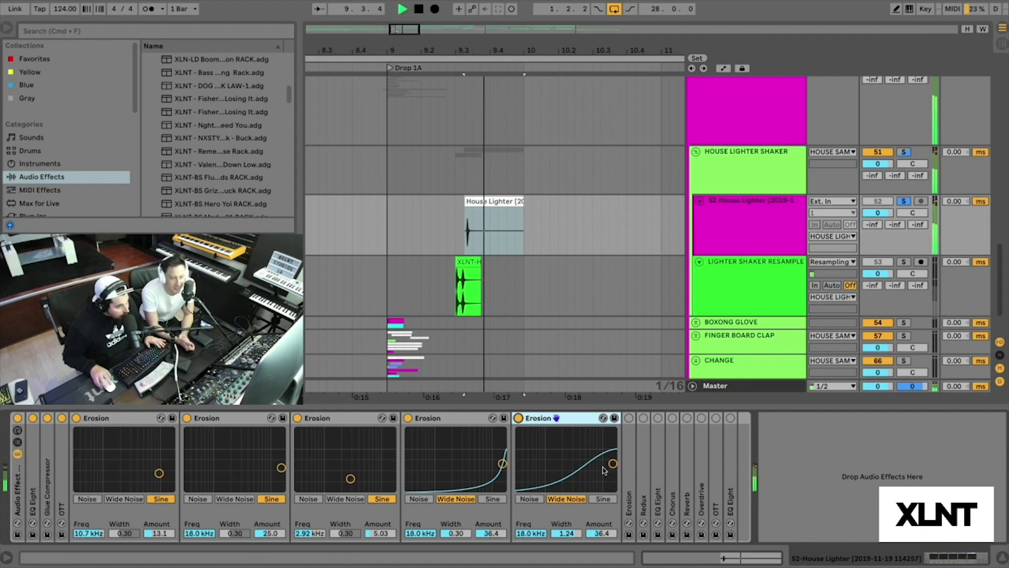
Step: Unfold and switch on the sixth Erosion in Noise mode, and fold the third, fourth and fifth Erosion devices
{"action": "double_click", "coordinate": [631, 464]}
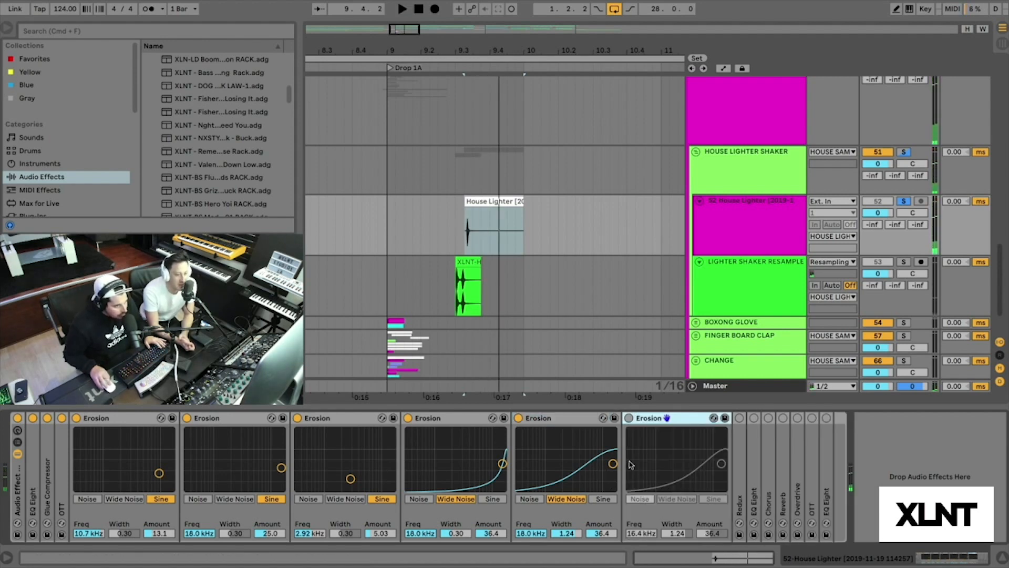
{"action": "left_click", "coordinate": [629, 417]}
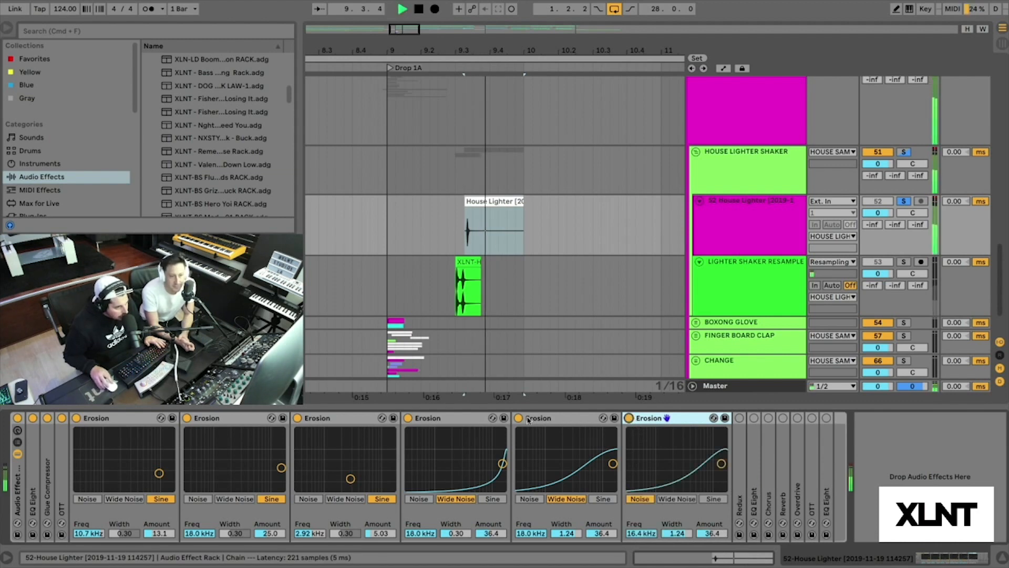
{"action": "double_click", "coordinate": [548, 419]}
{"action": "double_click", "coordinate": [437, 419]}
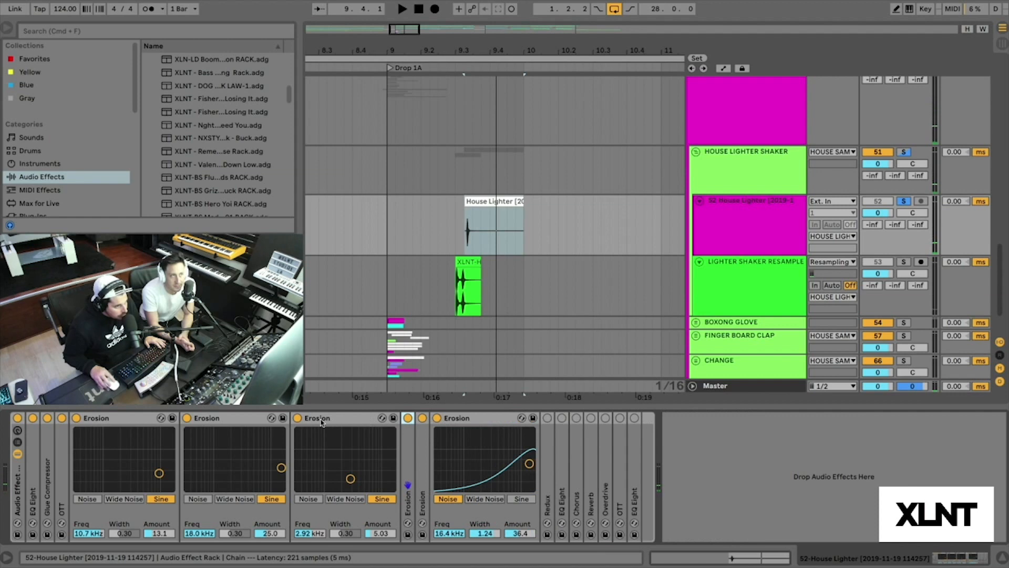
{"action": "double_click", "coordinate": [320, 418]}
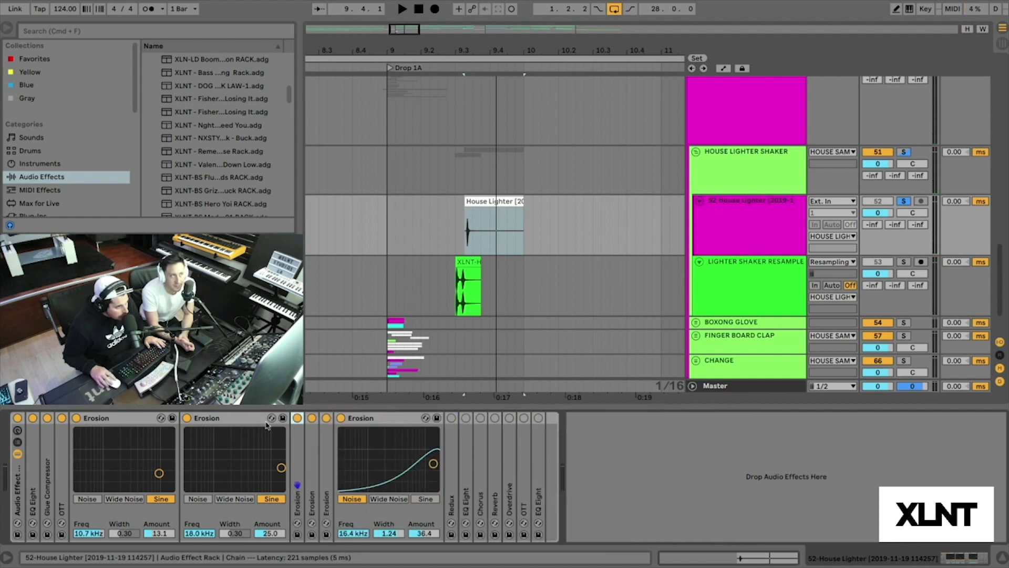
Step: Unfold and switch on Redux, and play the lighter sound through it
{"action": "left_click", "coordinate": [451, 451]}
{"action": "double_click", "coordinate": [451, 451]}
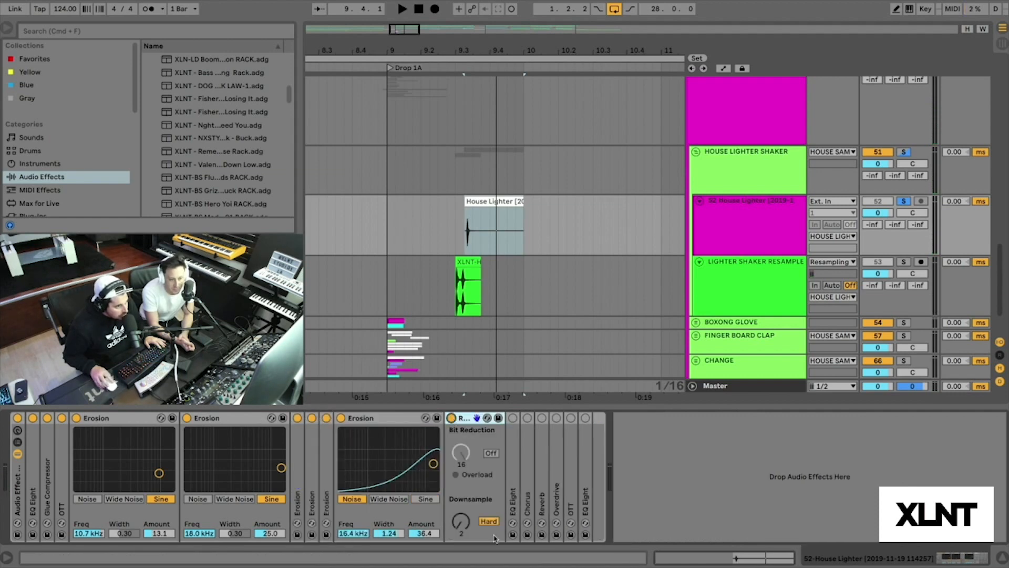
{"action": "key", "text": "space"}
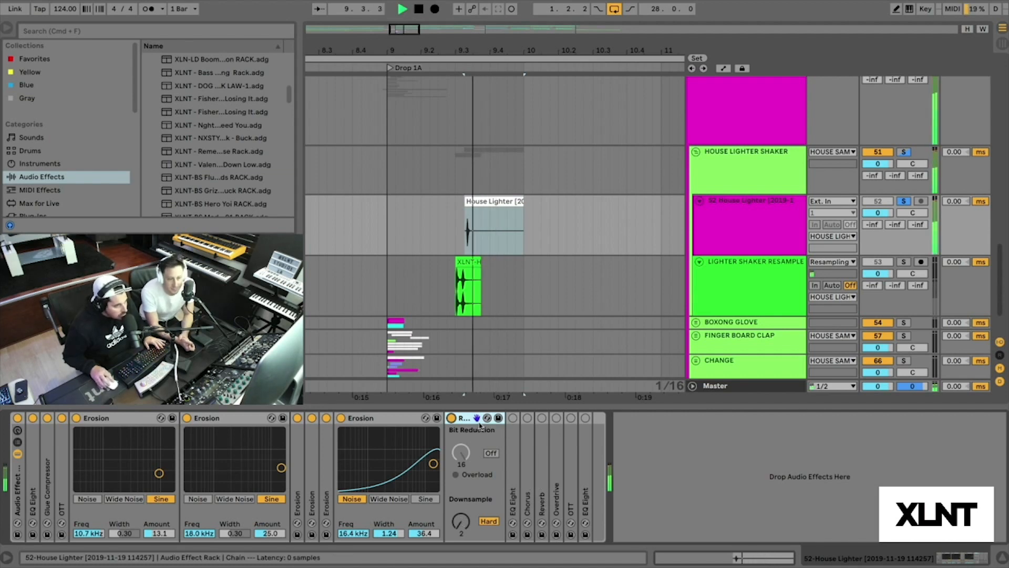
Step: Unfold and switch on the EQ Eight after Redux, play the lighter sound through it and fold the device
{"action": "double_click", "coordinate": [513, 443]}
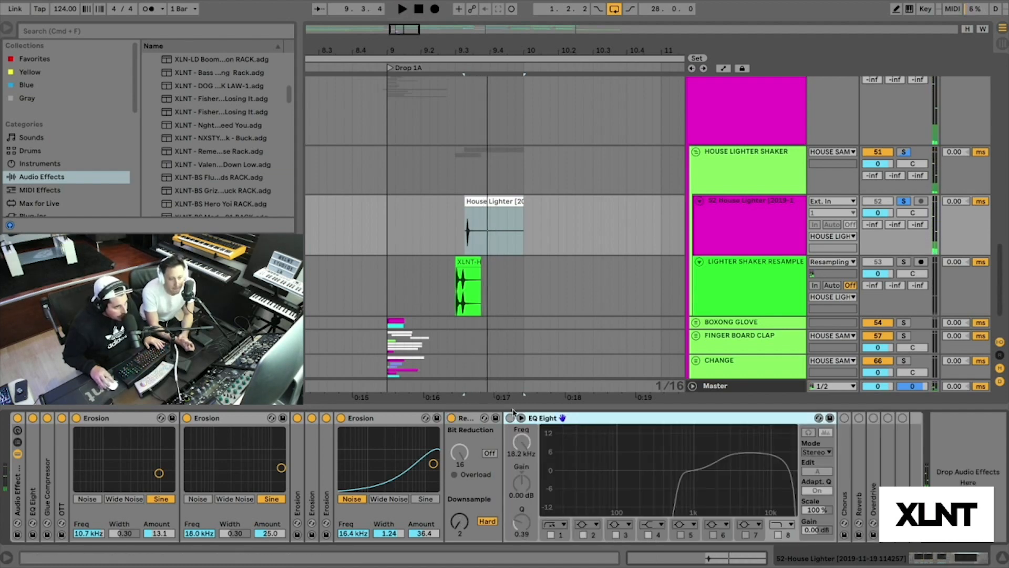
{"action": "left_click", "coordinate": [510, 419]}
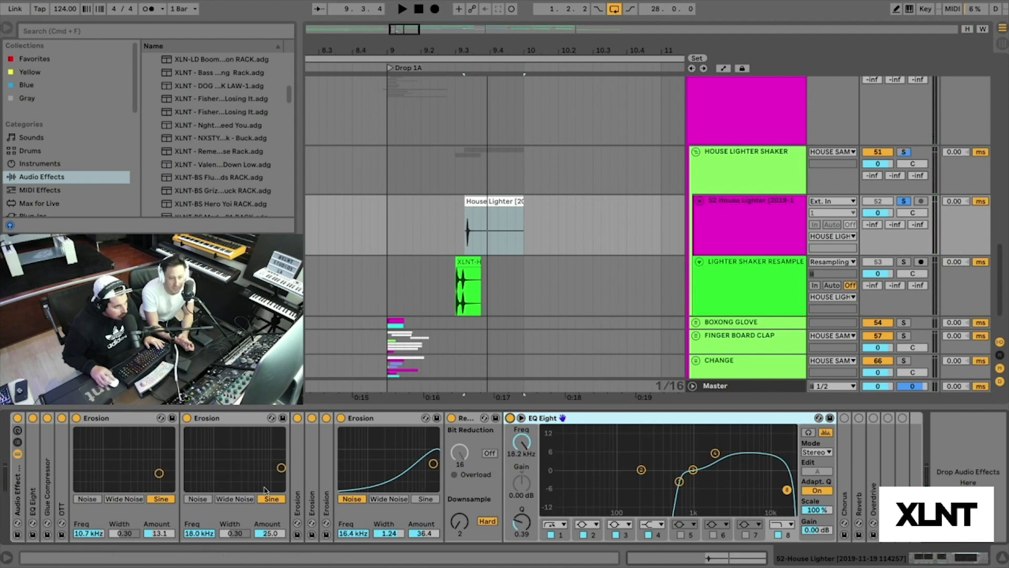
{"action": "key", "text": "space"}
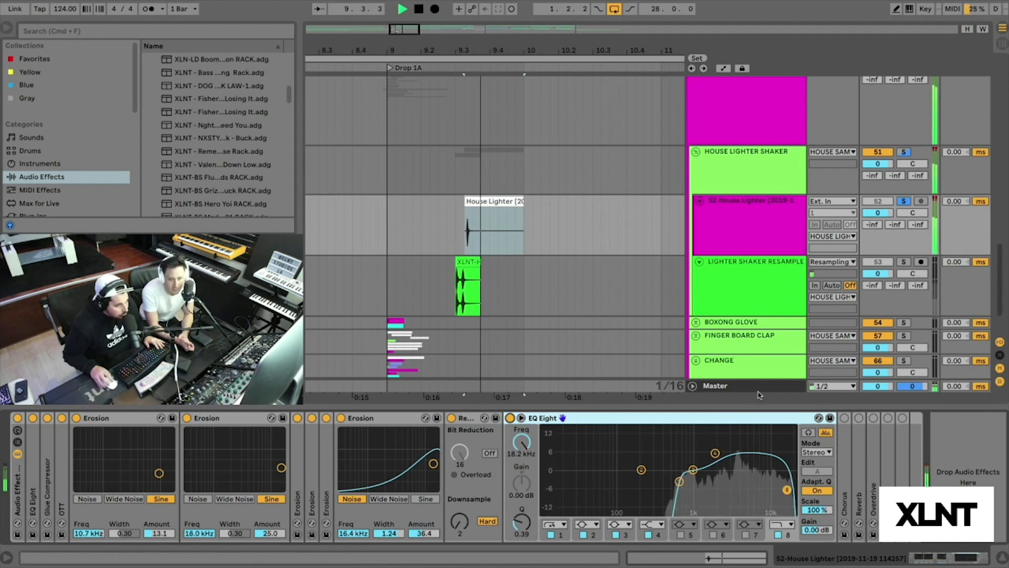
{"action": "key", "text": "space"}
{"action": "double_click", "coordinate": [715, 419]}
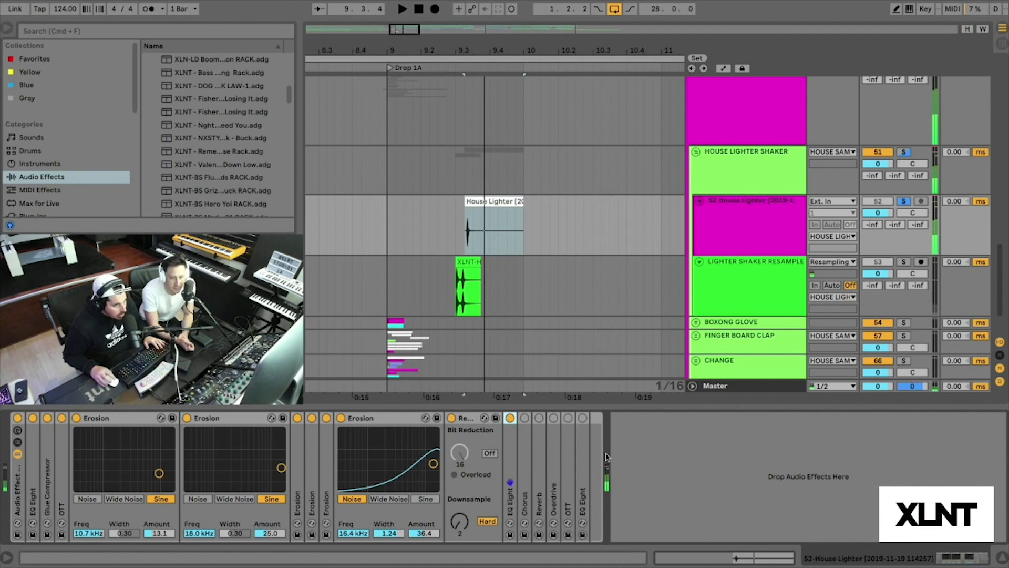
Step: Unfold and switch on Chorus, play the lighter sound through it repeatedly and fold the device
{"action": "double_click", "coordinate": [529, 447]}
{"action": "left_click", "coordinate": [525, 418]}
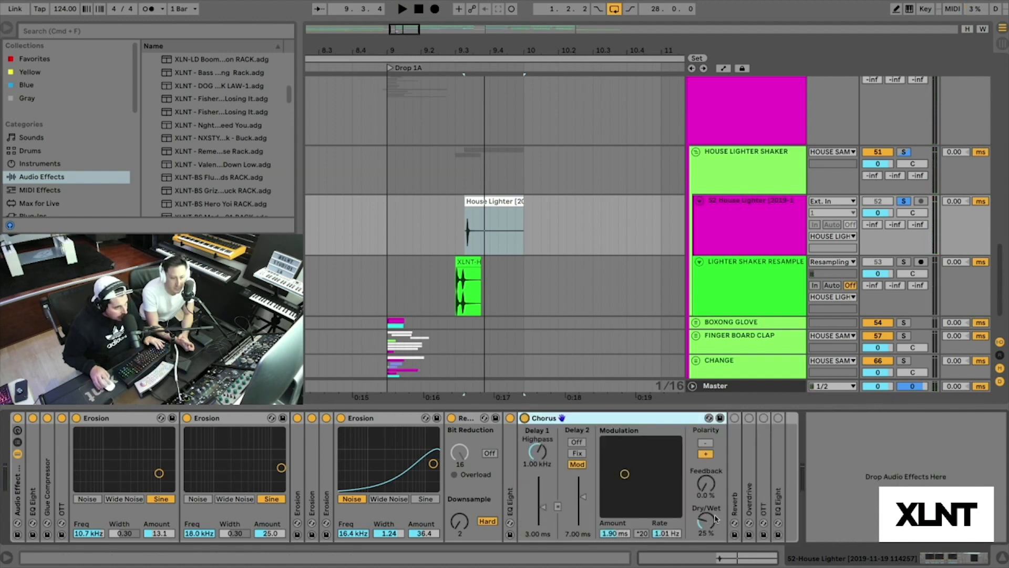
{"action": "key", "text": "space"}
{"action": "key", "text": "space"}
{"action": "key", "text": "space"}
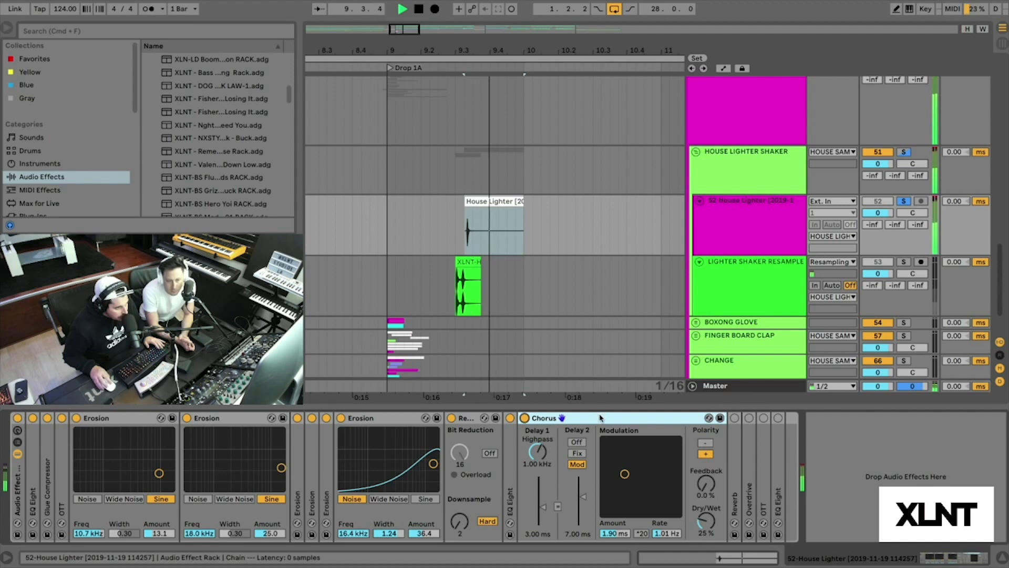
{"action": "key", "text": "space"}
{"action": "double_click", "coordinate": [601, 418]}
Step: Unfold and switch on Reverb, play the lighter sound through it and fold the device
{"action": "double_click", "coordinate": [539, 453]}
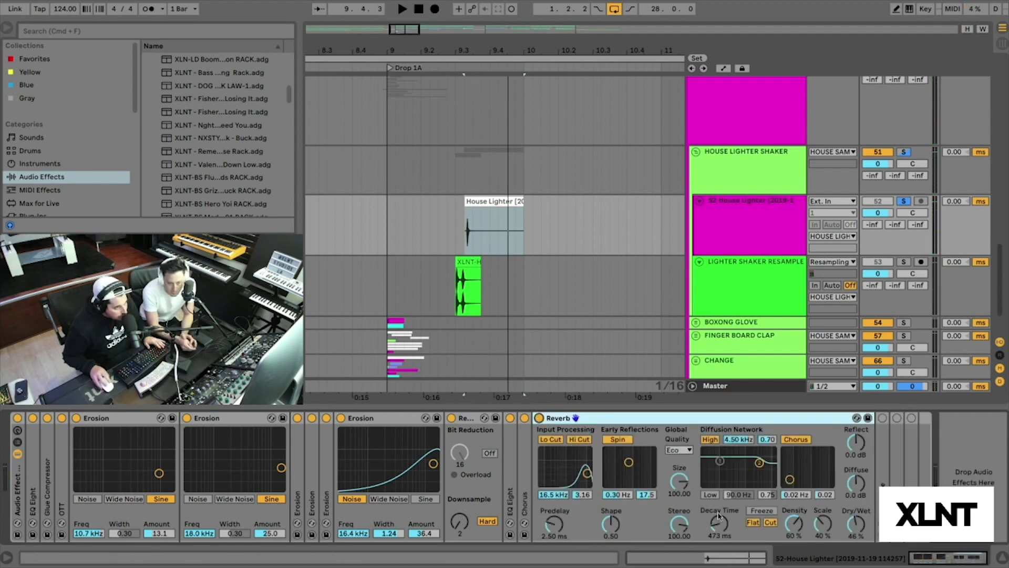
{"action": "key", "text": "space"}
{"action": "key", "text": "space"}
{"action": "double_click", "coordinate": [558, 418]}
Step: Unfold and switch on Overdrive, and play the lighter sound through it several times
{"action": "double_click", "coordinate": [555, 436]}
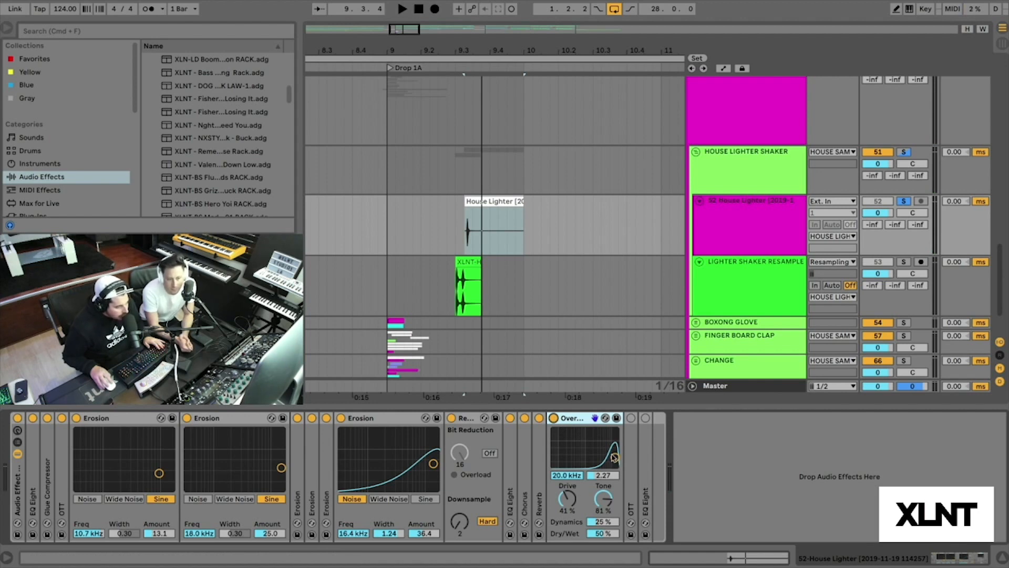
{"action": "key", "text": "space"}
{"action": "key", "text": "space"}
{"action": "key", "text": "space"}
{"action": "key", "text": "space"}
{"action": "key", "text": "space"}
{"action": "key", "text": "space"}
{"action": "key", "text": "space"}
{"action": "key", "text": "space"}
Step: Compare the lighter sound with Overdrive bypassed and switched back on, and fold the device
{"action": "left_click", "coordinate": [555, 418]}
{"action": "key", "text": "space"}
{"action": "key", "text": "space"}
{"action": "left_click", "coordinate": [555, 419]}
{"action": "key", "text": "space"}
{"action": "key", "text": "space"}
{"action": "key", "text": "space"}
{"action": "key", "text": "space"}
{"action": "key", "text": "space"}
{"action": "key", "text": "space"}
{"action": "double_click", "coordinate": [582, 419]}
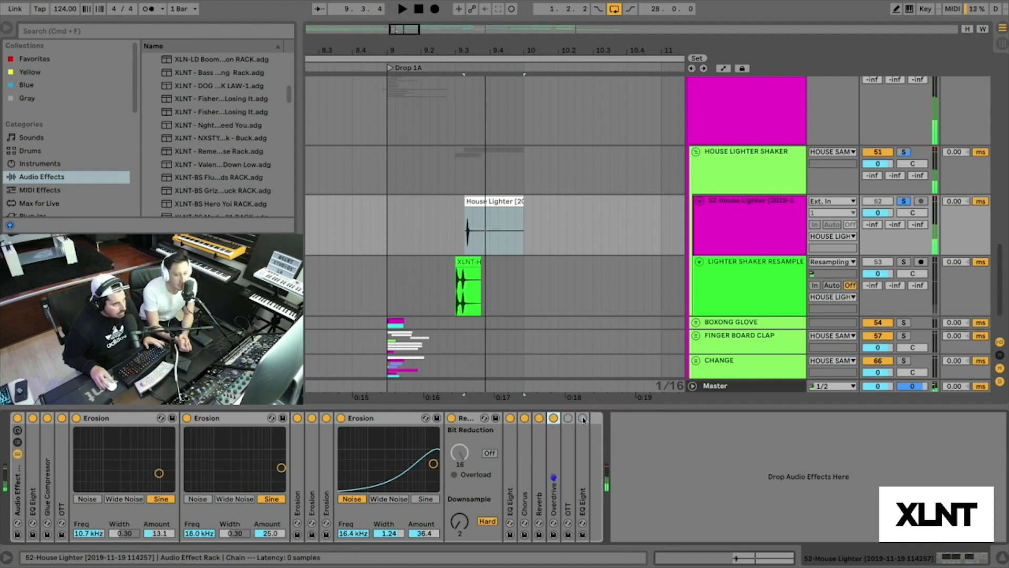
Step: Unfold the second OTT after Overdrive, switch it on and fold it again
{"action": "double_click", "coordinate": [568, 418]}
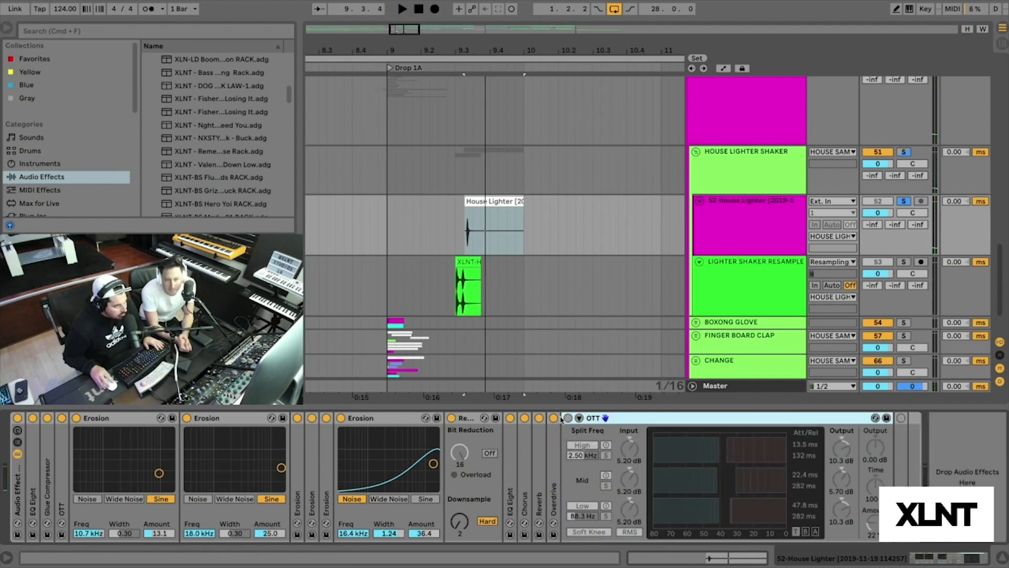
{"action": "left_click", "coordinate": [567, 418]}
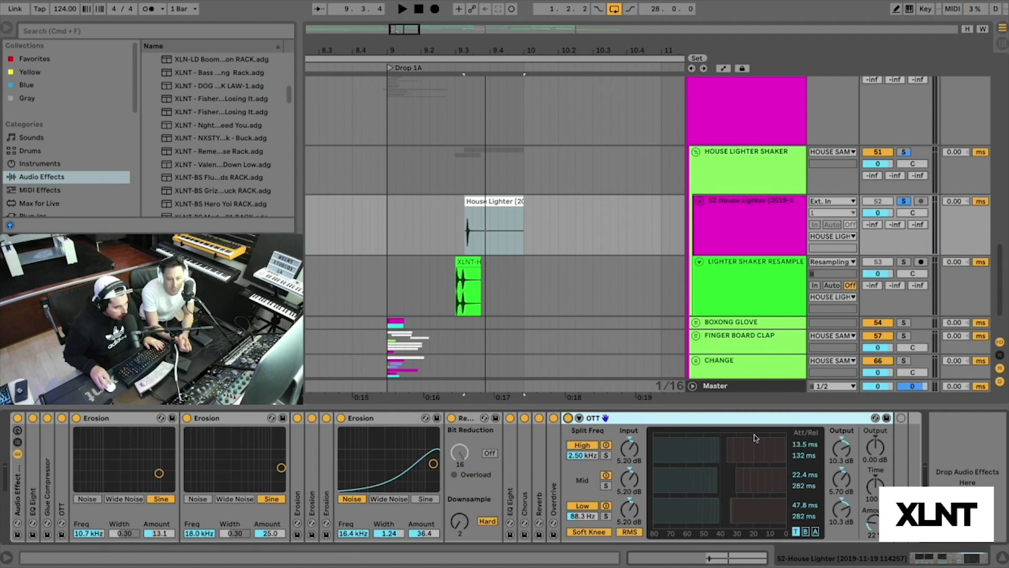
{"action": "double_click", "coordinate": [756, 421]}
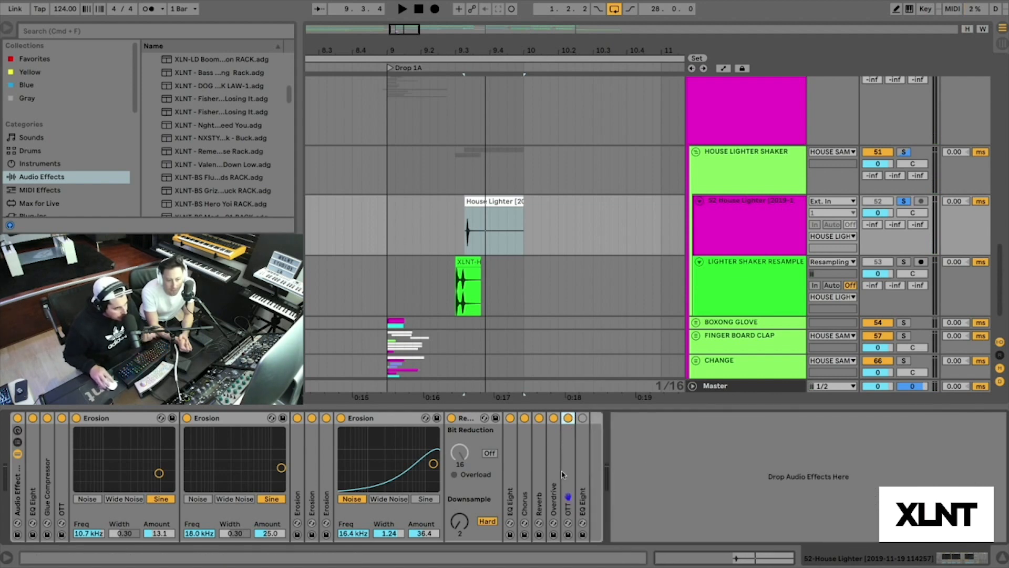
Step: Unfold and switch on the final EQ Eight in the chain, and play the lighter sound through it
{"action": "double_click", "coordinate": [581, 422]}
{"action": "left_click", "coordinate": [582, 418]}
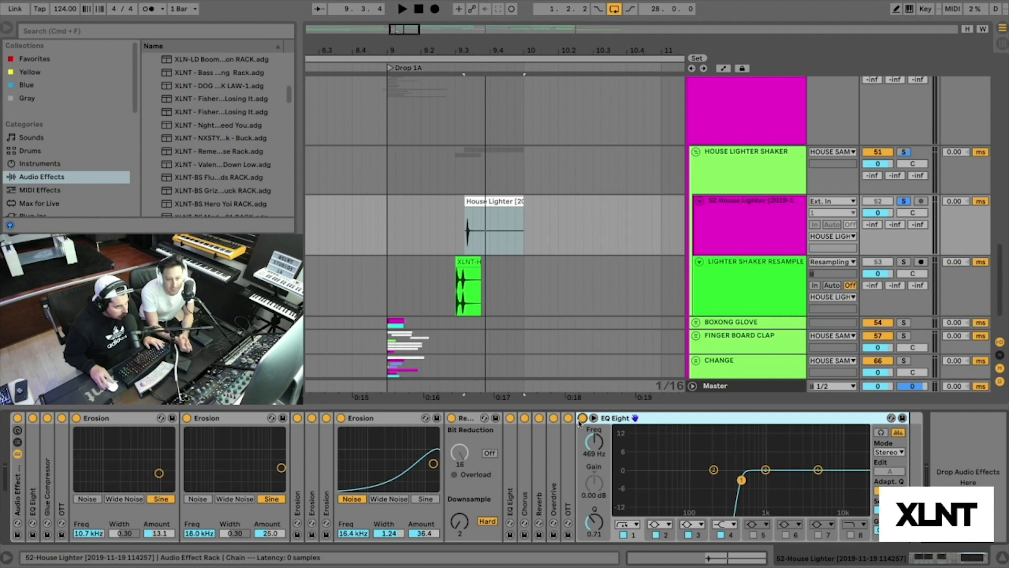
{"action": "key", "text": "space"}
{"action": "key", "text": "space"}
Step: Solo the LIGHTER SHAKER RESAMPLE track and play its clip from the start at 9.3
{"action": "left_click", "coordinate": [761, 270]}
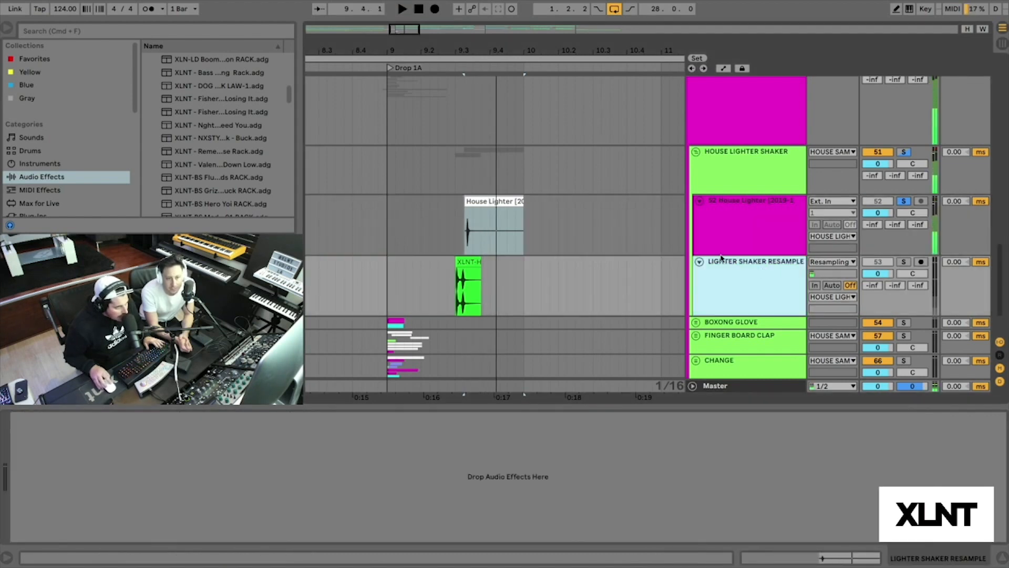
{"action": "left_click_drag", "start_coordinate": [439, 50], "coordinate": [442, 62]}
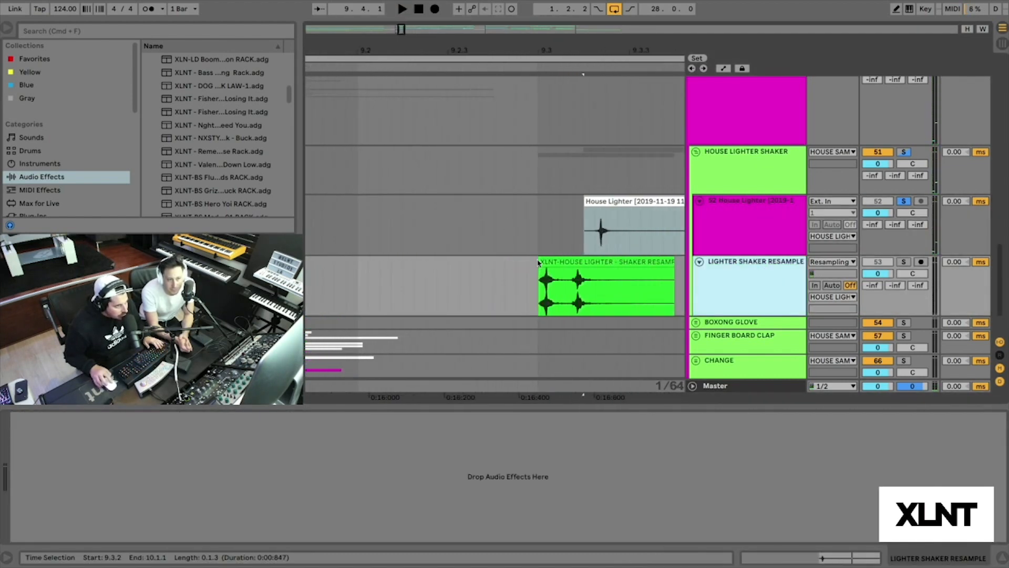
{"action": "left_click", "coordinate": [539, 284]}
{"action": "scroll", "coordinate": [539, 260], "scroll_direction": "right", "scroll_amount": 2}
{"action": "scroll", "coordinate": [538, 258], "scroll_direction": "right", "scroll_amount": 2}
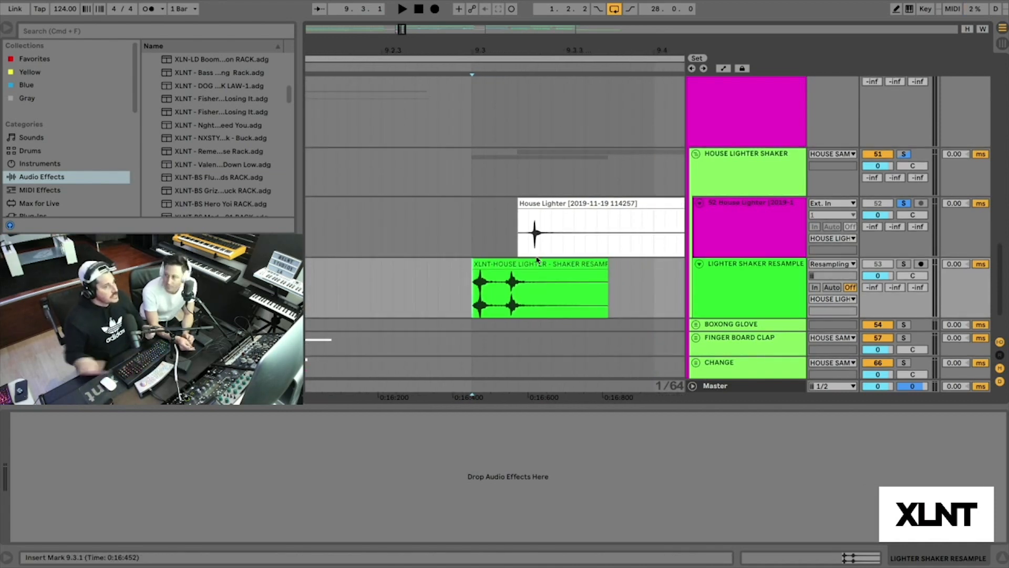
{"action": "left_click", "coordinate": [904, 265]}
{"action": "key", "text": "space"}
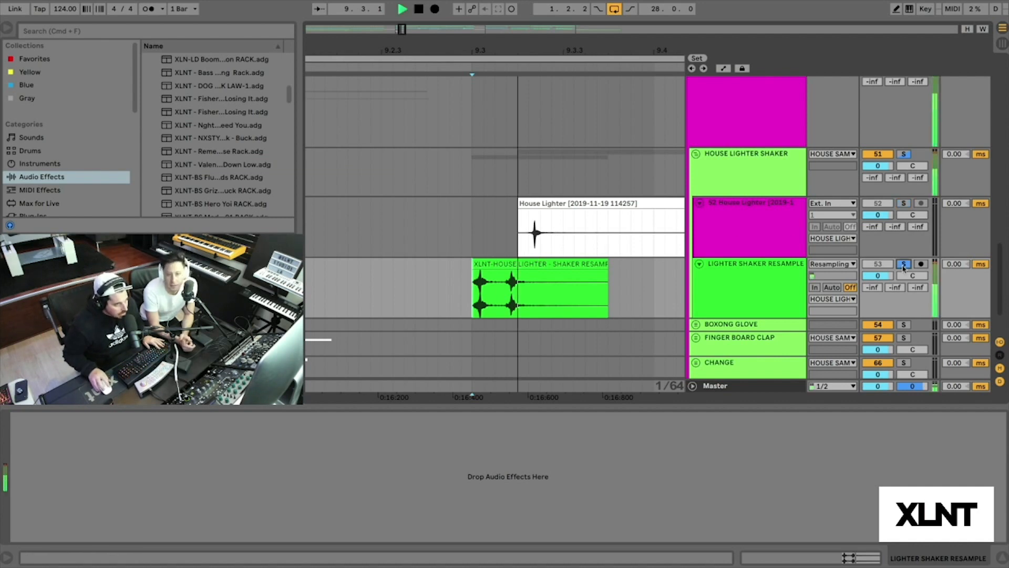
Step: Unfold the BOXONG GLOVE group and its Boxing Glove Cuts track, and select the clip at bar 9 to show its effect chain
{"action": "left_click_drag", "start_coordinate": [542, 51], "coordinate": [542, 56]}
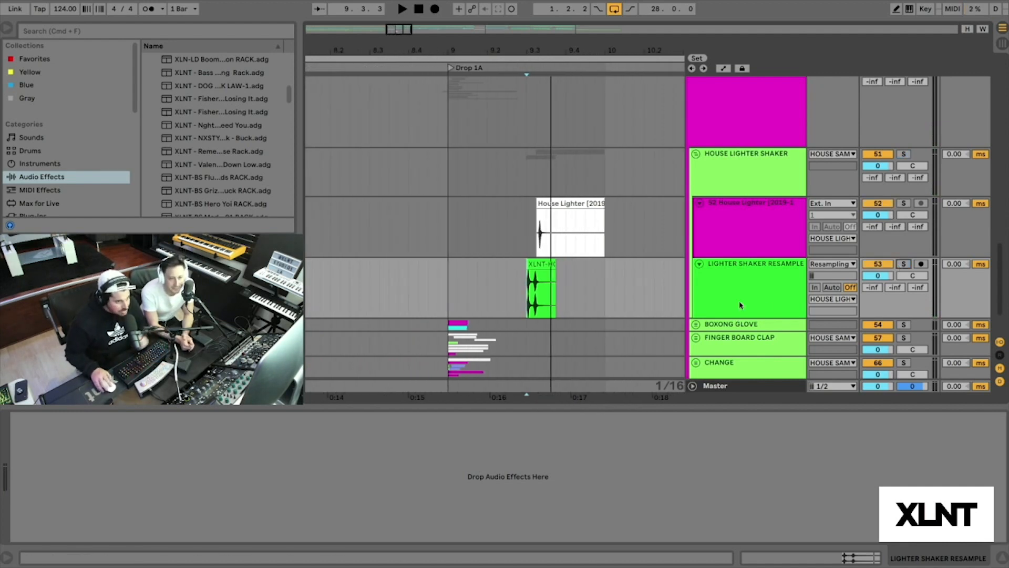
{"action": "left_click", "coordinate": [712, 324]}
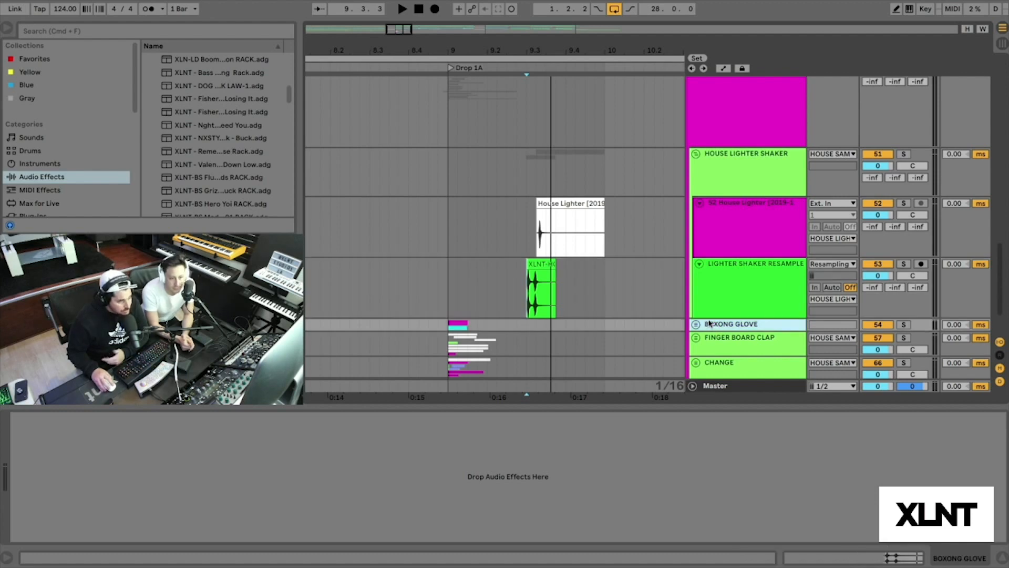
{"action": "left_click", "coordinate": [697, 324]}
{"action": "scroll", "coordinate": [718, 270], "scroll_direction": "down", "scroll_amount": 3}
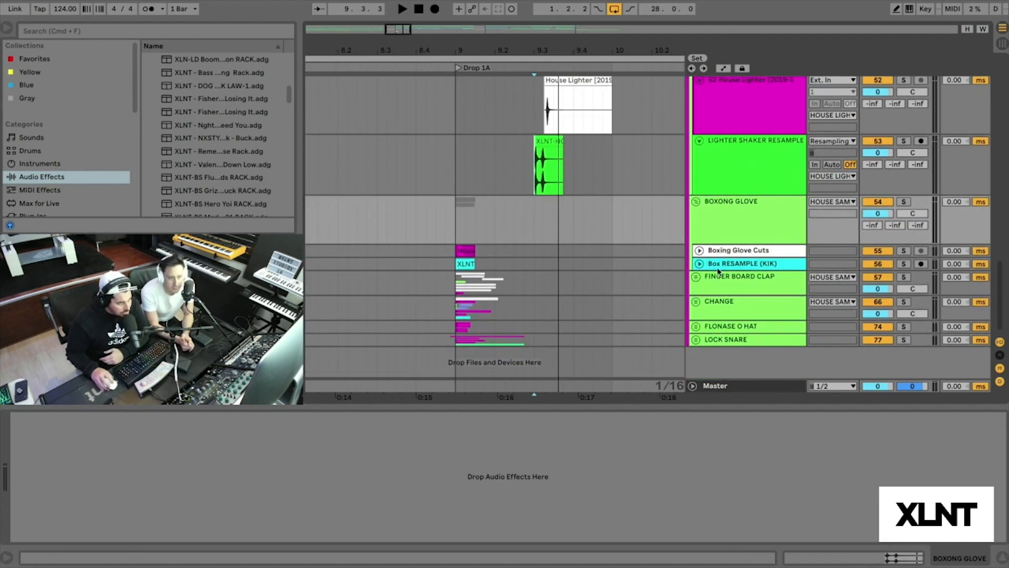
{"action": "left_click", "coordinate": [733, 252]}
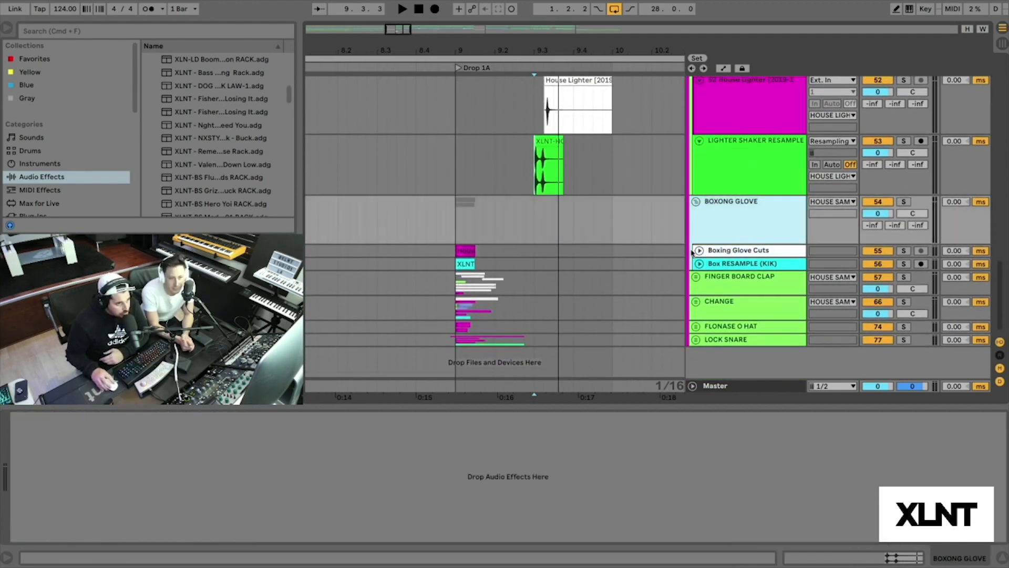
{"action": "left_click", "coordinate": [699, 250]}
{"action": "left_click", "coordinate": [456, 252]}
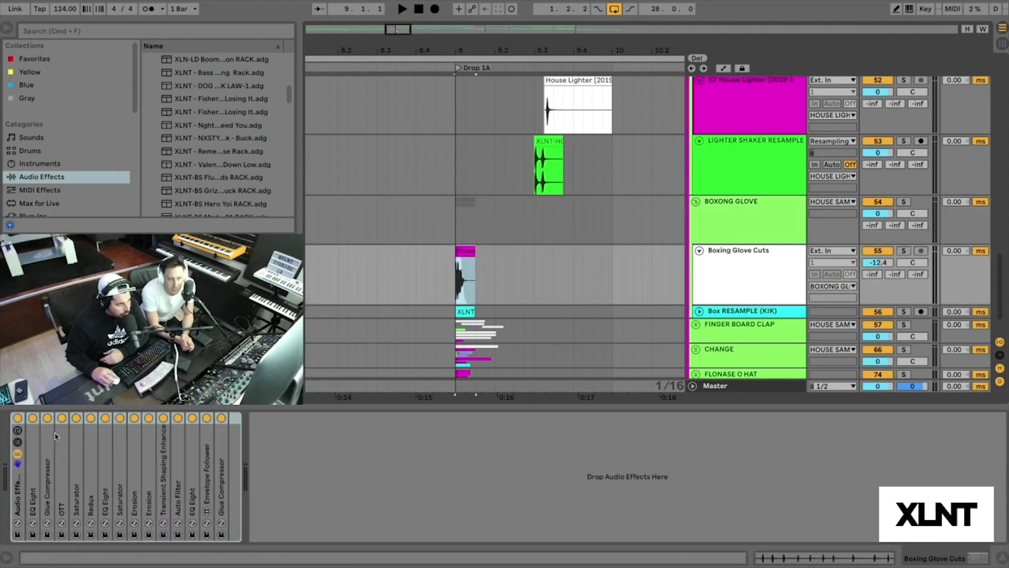
Step: Solo the Boxing Glove Cuts track, play it with its audio effect rack bypassed, and re-enable the rack
{"action": "left_click", "coordinate": [18, 418]}
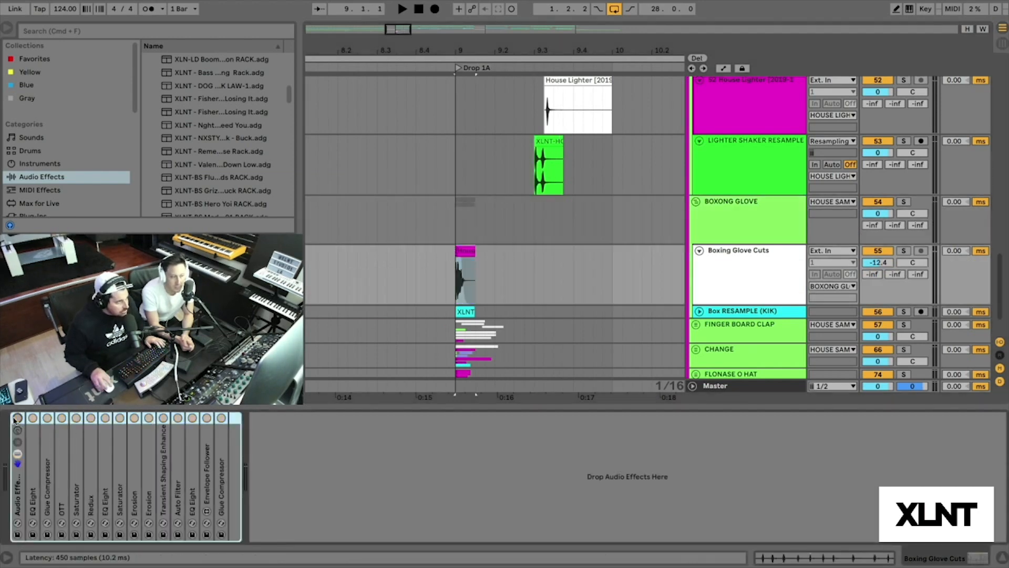
{"action": "left_click", "coordinate": [904, 251]}
{"action": "key", "text": "space"}
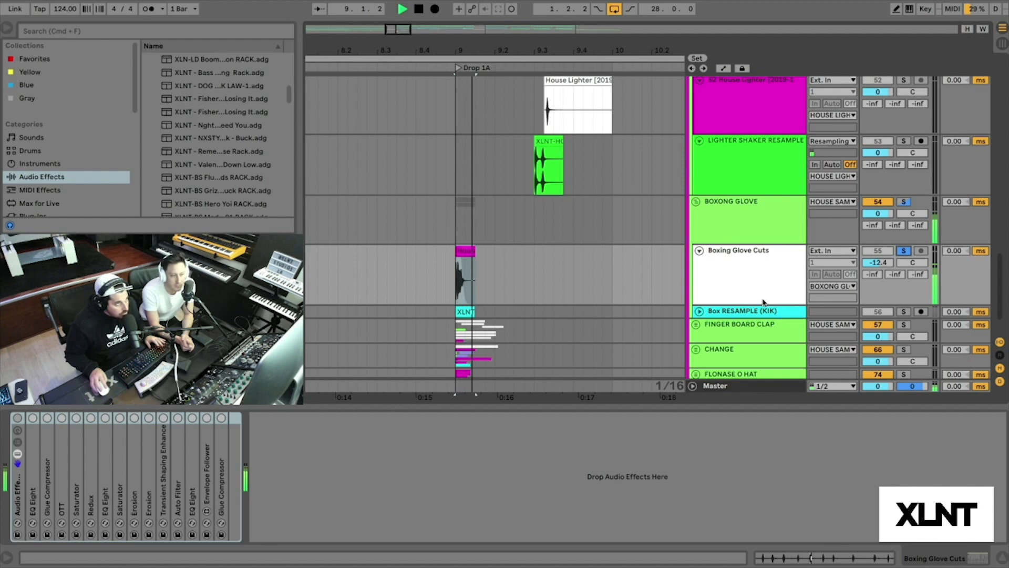
{"action": "key", "text": "space"}
{"action": "left_click", "coordinate": [17, 418]}
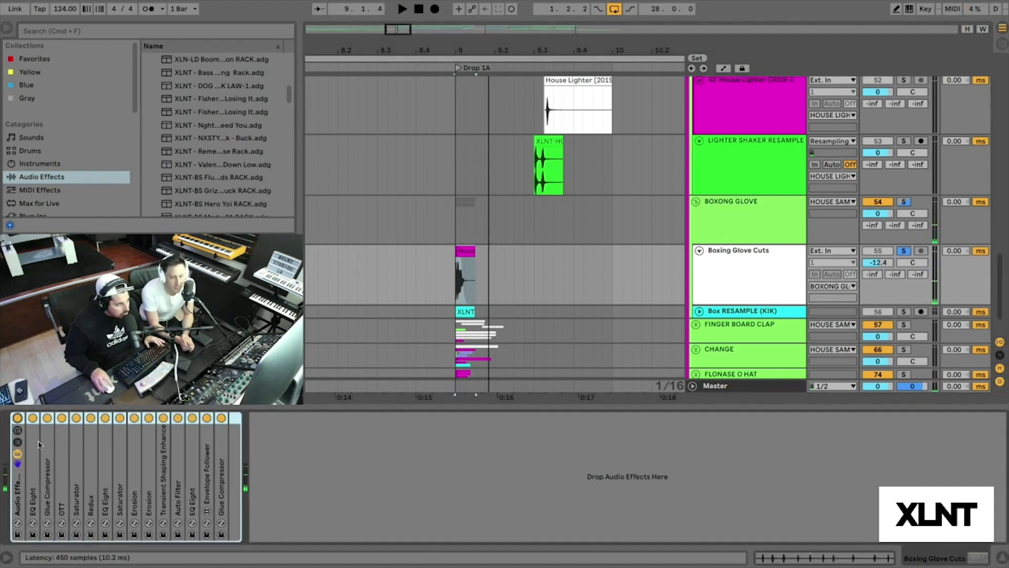
Step: Unfold the first EQ Eight, Glue Compressor and OTT in the rack, and play the boxing glove sound through them
{"action": "double_click", "coordinate": [31, 452]}
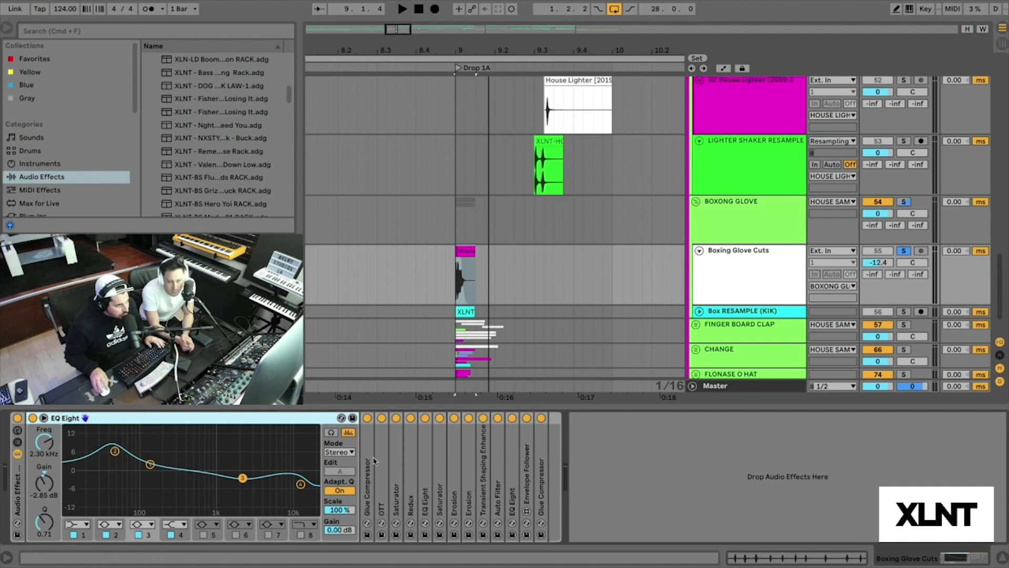
{"action": "double_click", "coordinate": [370, 461]}
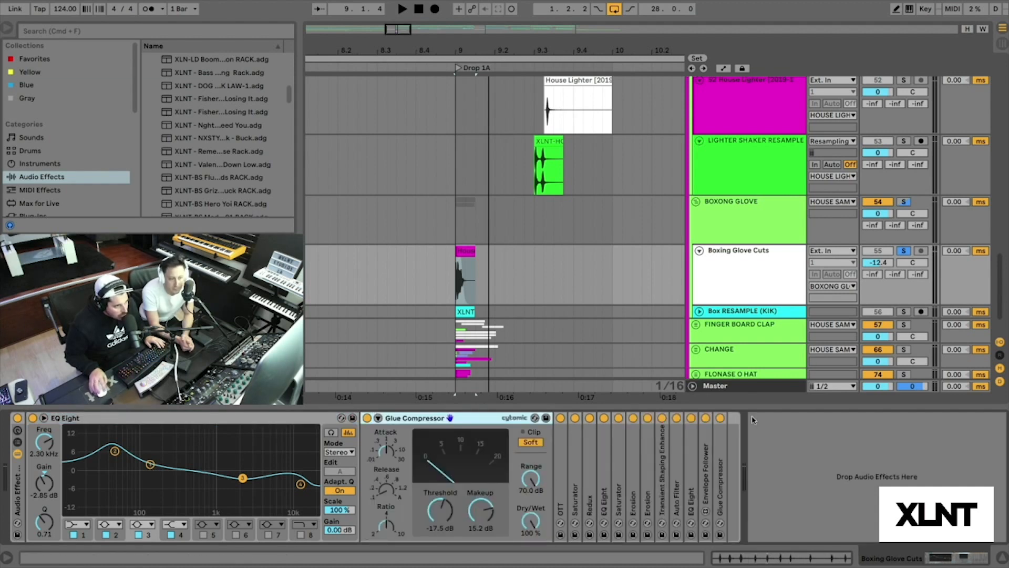
{"action": "double_click", "coordinate": [563, 437]}
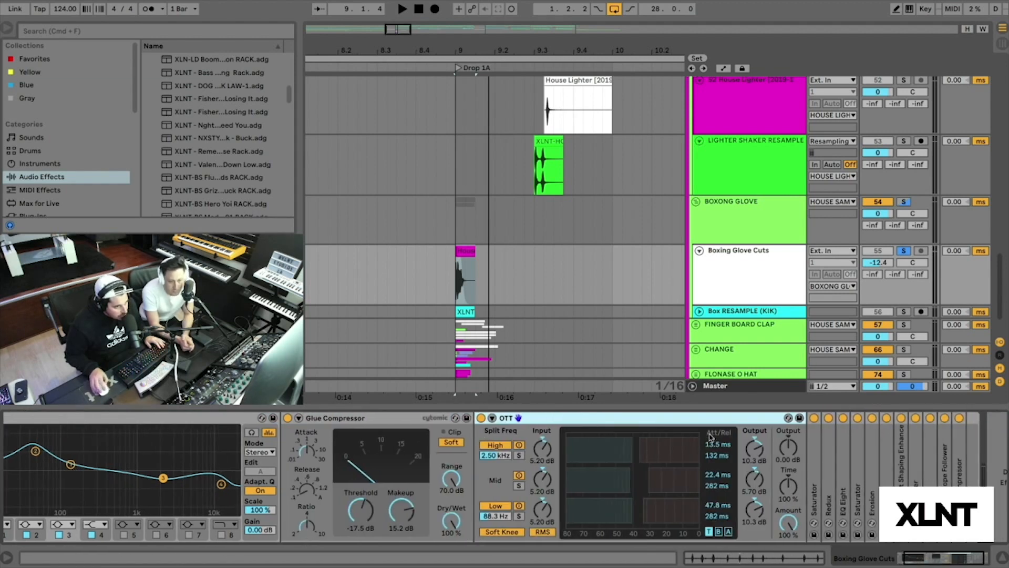
{"action": "key", "text": "space"}
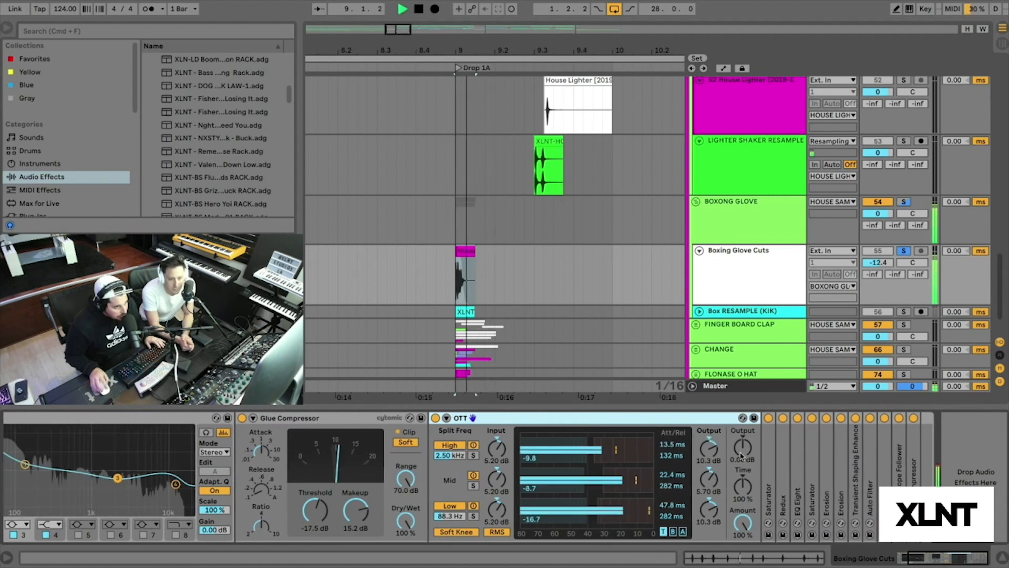
Step: Unfold the Waveshaper Saturator after OTT and replay the boxing glove sound from bar 9
{"action": "double_click", "coordinate": [769, 451]}
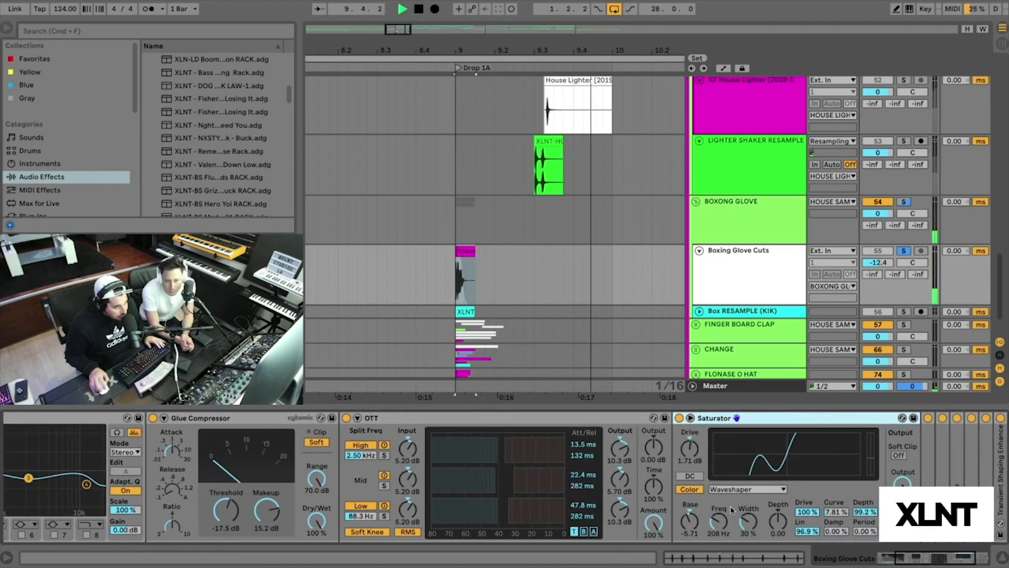
{"action": "key", "text": "space"}
{"action": "scroll", "coordinate": [678, 431], "scroll_direction": "right", "scroll_amount": 5}
{"action": "key", "text": "space"}
{"action": "key", "text": "space"}
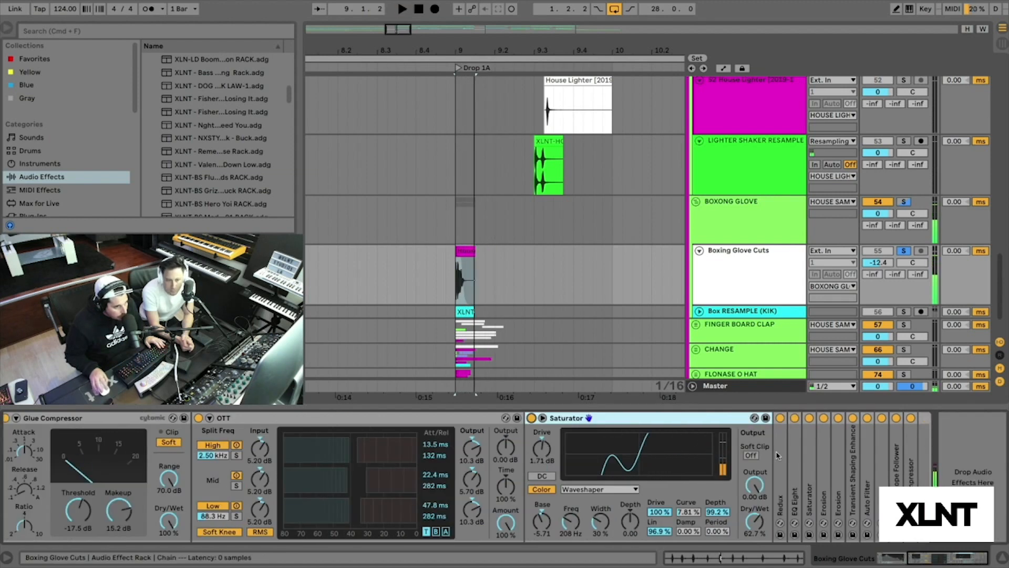
Step: Unfold Redux after the Saturator, replay the sound and fold the device again
{"action": "double_click", "coordinate": [778, 454]}
{"action": "key", "text": "space"}
{"action": "key", "text": "space"}
{"action": "double_click", "coordinate": [747, 419]}
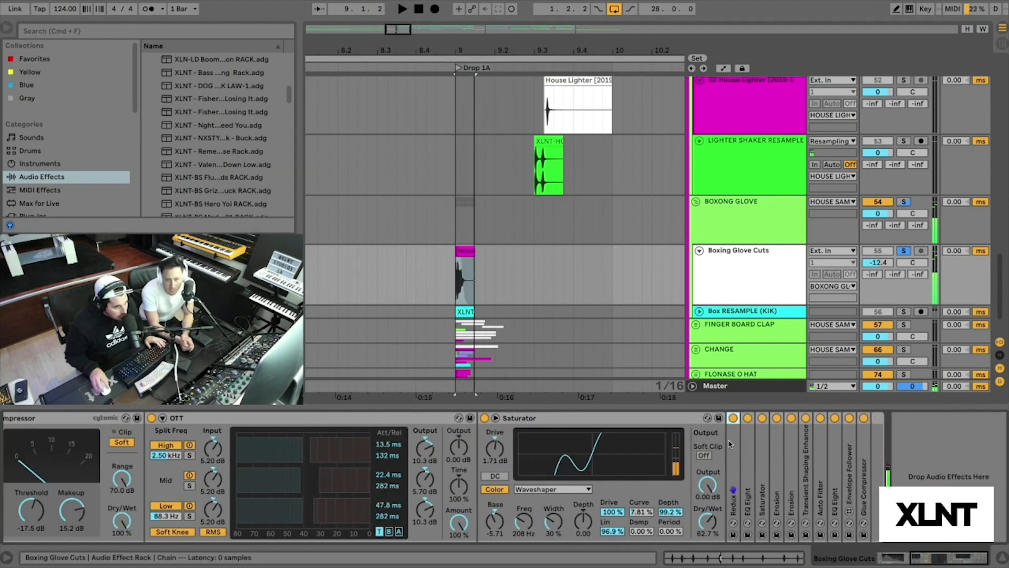
Step: Unfold the EQ Eight after Redux, compare the sound with it switched off and on, and fold it again
{"action": "double_click", "coordinate": [750, 445]}
{"action": "key", "text": "space"}
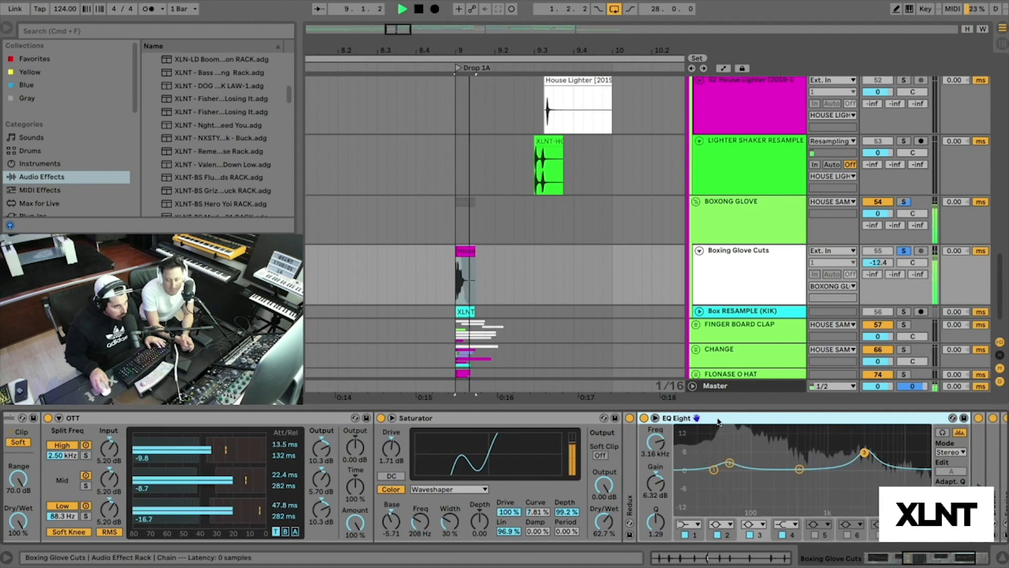
{"action": "left_click", "coordinate": [646, 419]}
{"action": "key", "text": "space"}
{"action": "key", "text": "space"}
{"action": "left_click", "coordinate": [645, 418]}
{"action": "key", "text": "space"}
{"action": "key", "text": "space"}
{"action": "scroll", "coordinate": [678, 423], "scroll_direction": "right", "scroll_amount": 5}
{"action": "key", "text": "space"}
{"action": "double_click", "coordinate": [686, 424]}
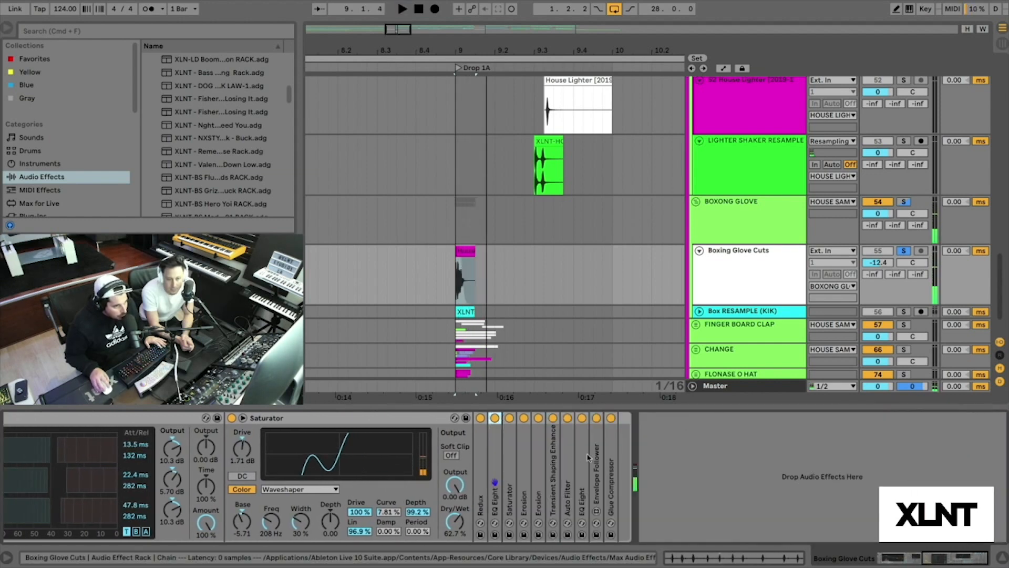
Step: Unfold the Analog Clip Saturator and both Erosion devices to show their settings, playing the sound meanwhile
{"action": "double_click", "coordinate": [538, 468]}
{"action": "double_click", "coordinate": [509, 466]}
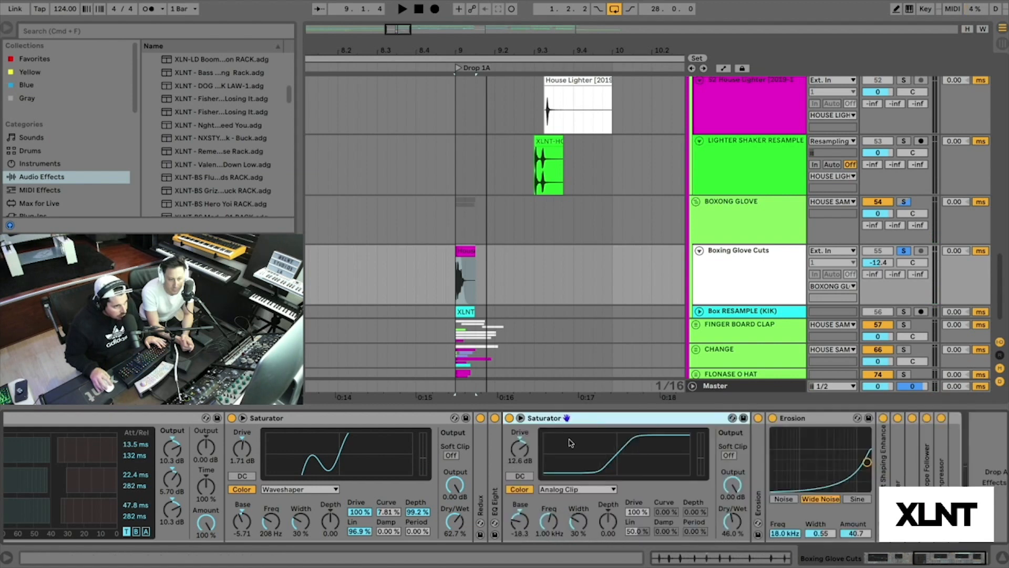
{"action": "key", "text": "space"}
{"action": "scroll", "coordinate": [662, 439], "scroll_direction": "right", "scroll_amount": 2}
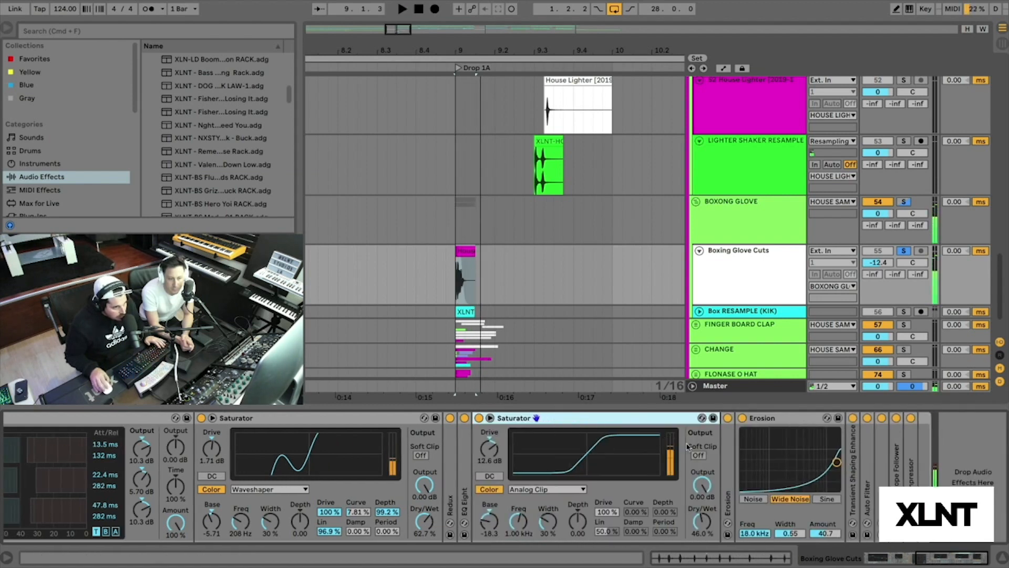
{"action": "double_click", "coordinate": [725, 448]}
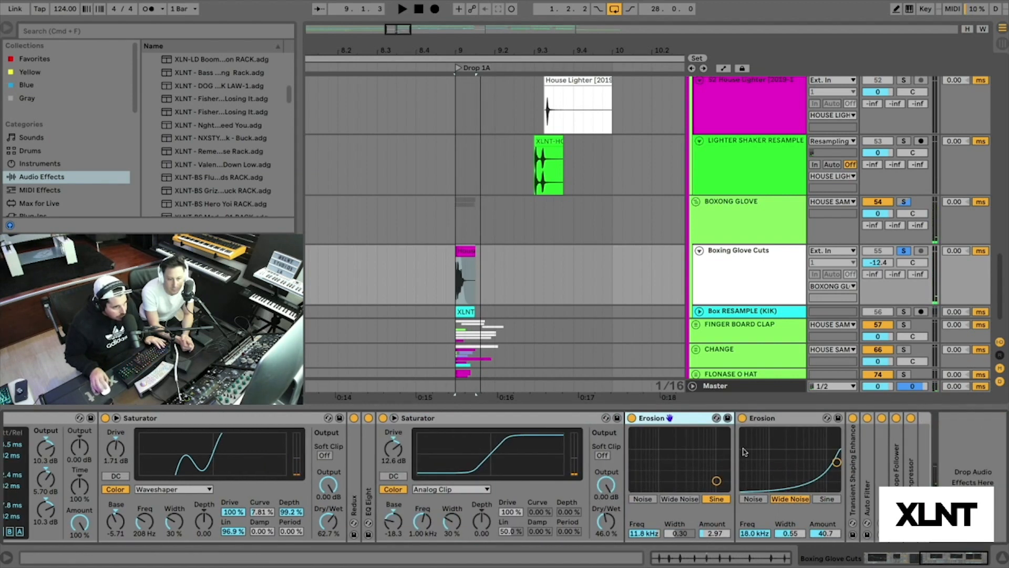
Step: Unfold the Transient Shaping Enhance device, play the sound through it and fold it again
{"action": "double_click", "coordinate": [853, 449]}
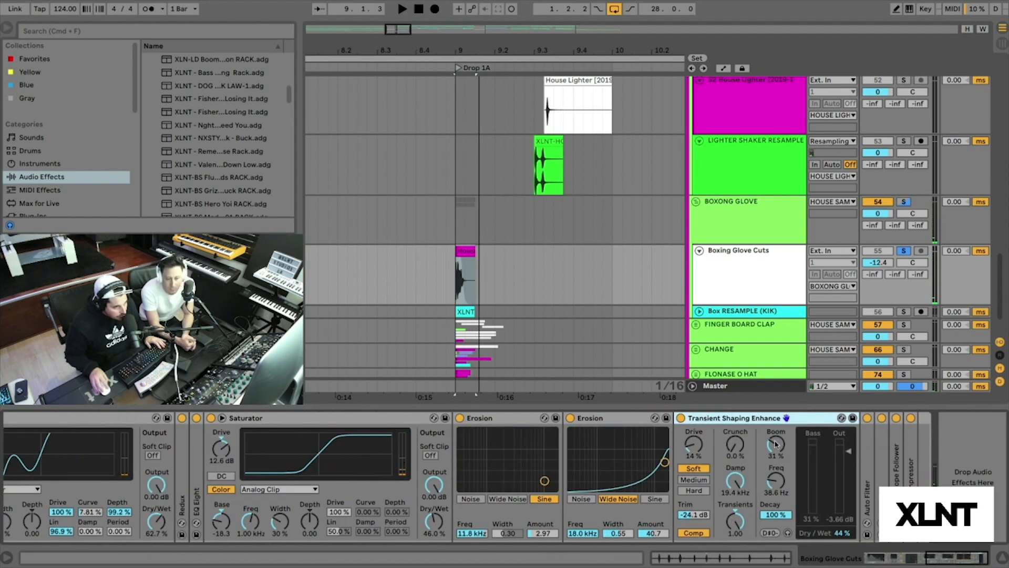
{"action": "key", "text": "space"}
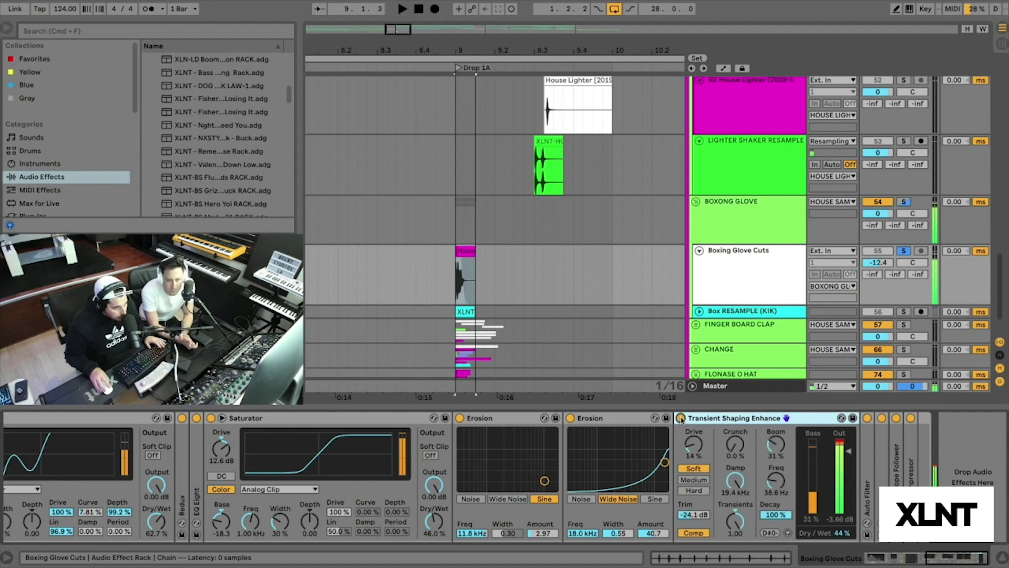
{"action": "double_click", "coordinate": [757, 419]}
Step: Show the Auto Filter and the EQ Eight after it in turn while playing the sound, folding each one again
{"action": "double_click", "coordinate": [697, 443]}
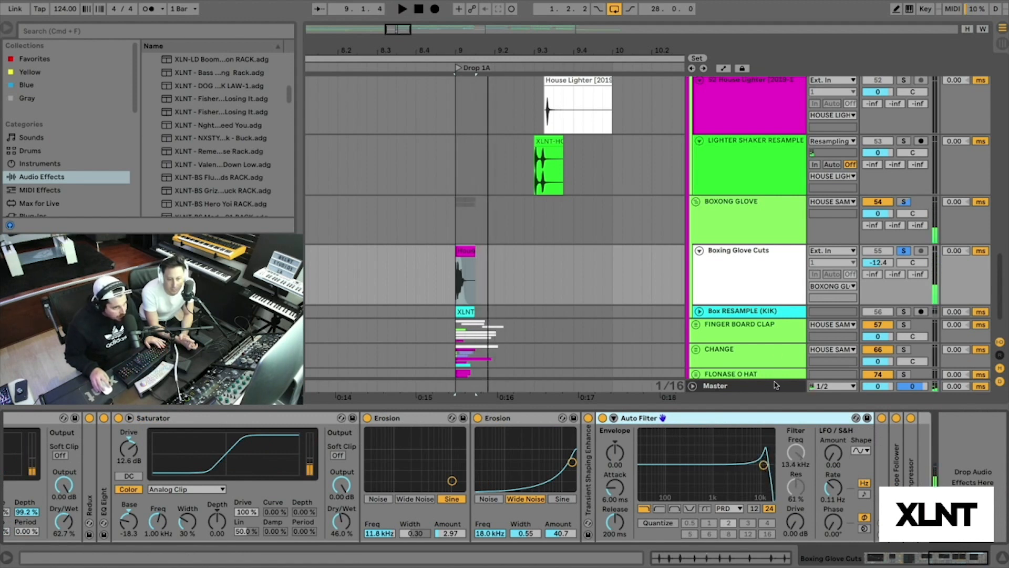
{"action": "double_click", "coordinate": [697, 419]}
{"action": "double_click", "coordinate": [616, 459]}
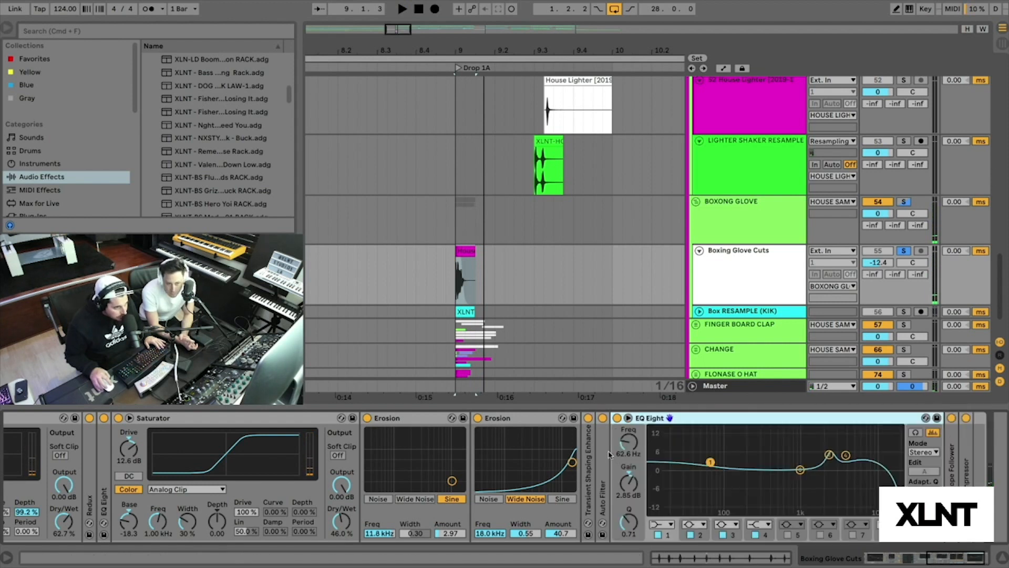
{"action": "left_click", "coordinate": [606, 457]}
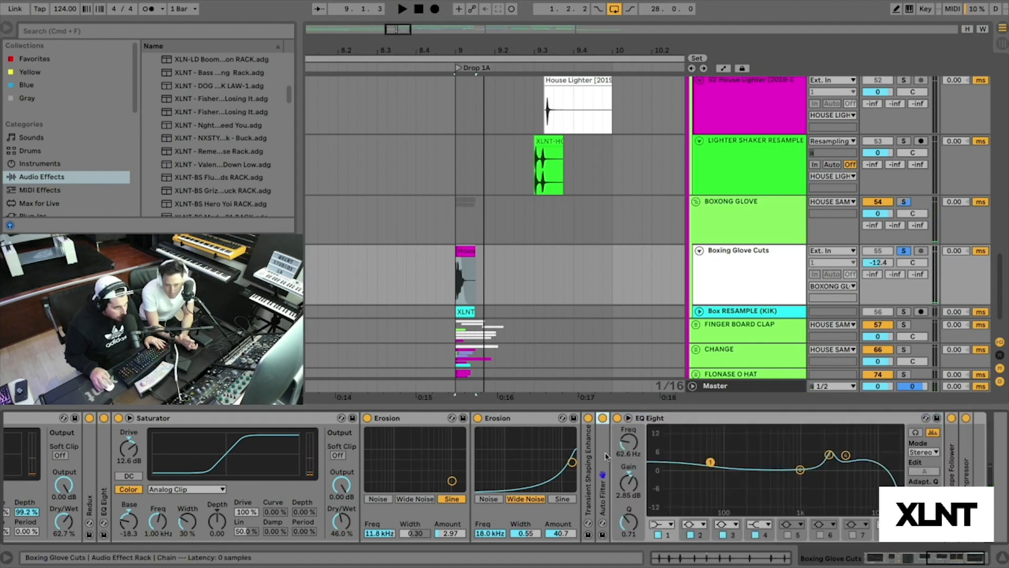
{"action": "key", "text": "space"}
{"action": "double_click", "coordinate": [827, 418]}
{"action": "key", "text": "space"}
Step: Unfold the Envelope Follower, the Auto Filter it modulates and the final Glue Compressor, and play the sound through them
{"action": "double_click", "coordinate": [632, 473]}
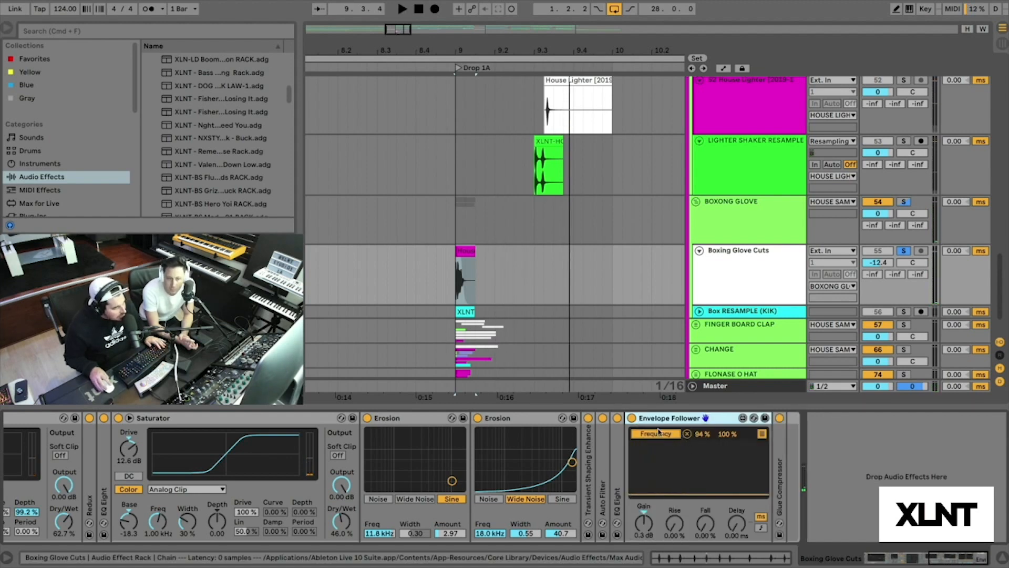
{"action": "double_click", "coordinate": [603, 478]}
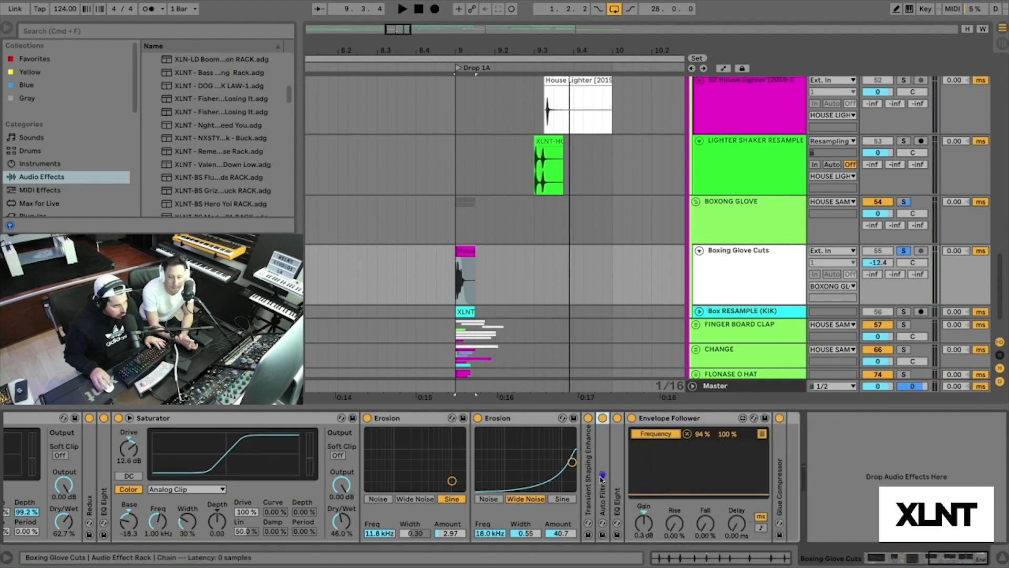
{"action": "left_click", "coordinate": [803, 454]}
{"action": "key", "text": "space"}
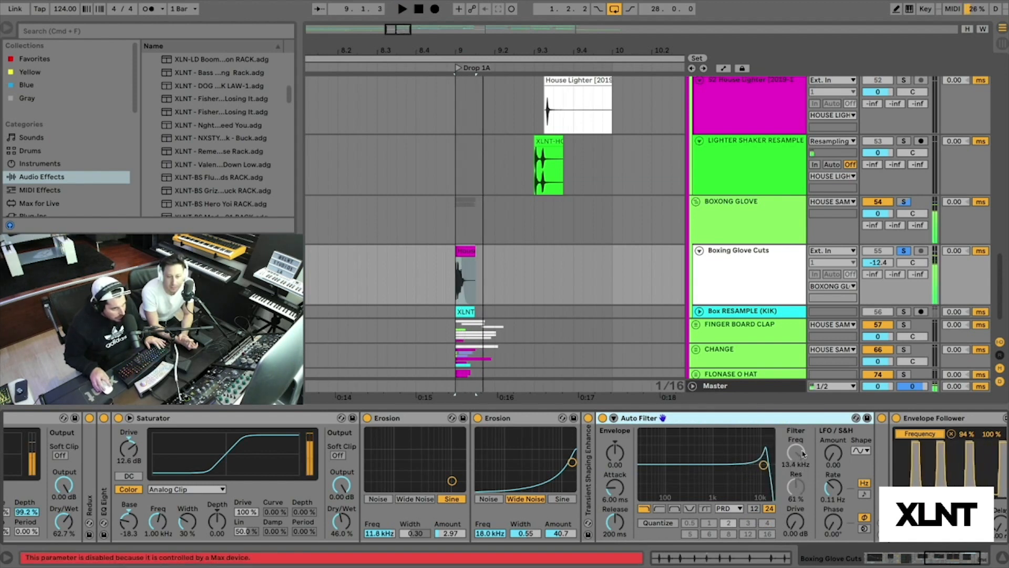
{"action": "scroll", "coordinate": [928, 424], "scroll_direction": "right", "scroll_amount": 5}
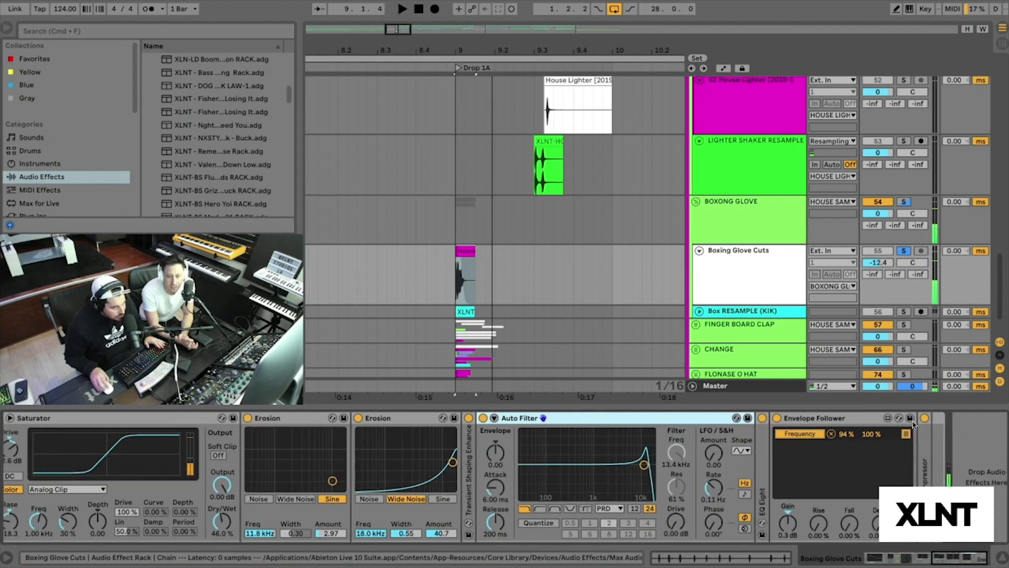
{"action": "scroll", "coordinate": [912, 463], "scroll_direction": "right", "scroll_amount": 7}
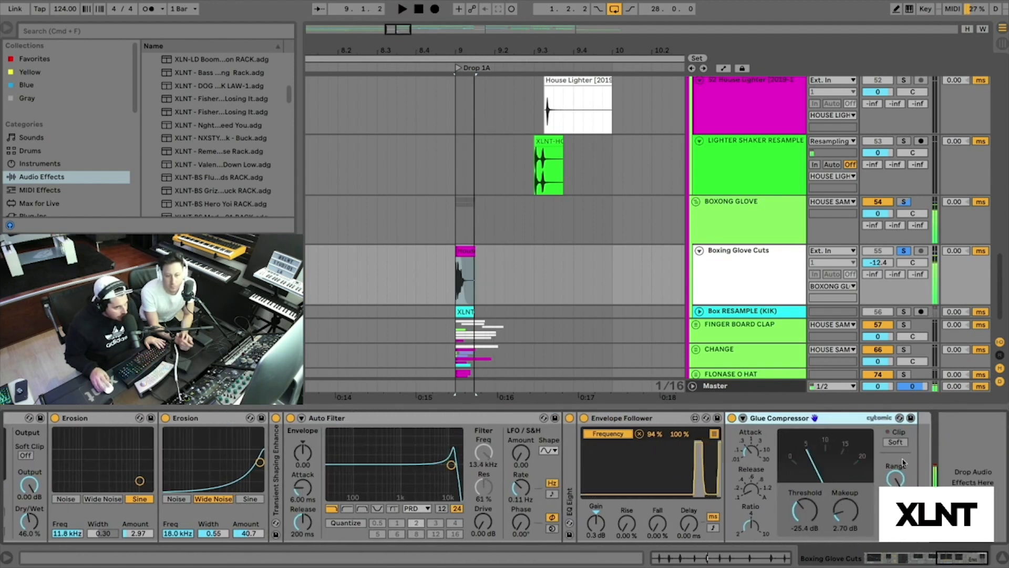
Step: Unfold and solo the Box RESAMPLE (KIK) track, play its clip repeatedly and enlarge the timeline around bar 9
{"action": "left_click", "coordinate": [700, 311]}
{"action": "left_click", "coordinate": [725, 313]}
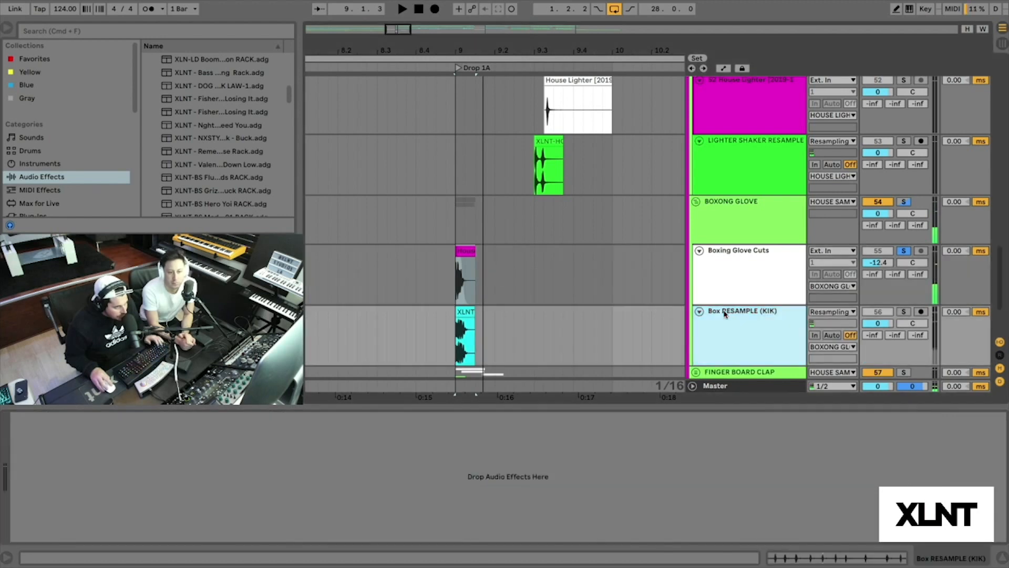
{"action": "left_click", "coordinate": [904, 311]}
{"action": "key", "text": "space"}
{"action": "key", "text": "space"}
{"action": "key", "text": "space"}
{"action": "key", "text": "space"}
{"action": "key", "text": "space"}
{"action": "mouse_move", "coordinate": [457, 50]}
{"action": "left_mouse_down"}
{"action": "mouse_move", "coordinate": [456, 116]}
{"action": "mouse_move", "coordinate": [456, 51]}
{"action": "left_mouse_up"}
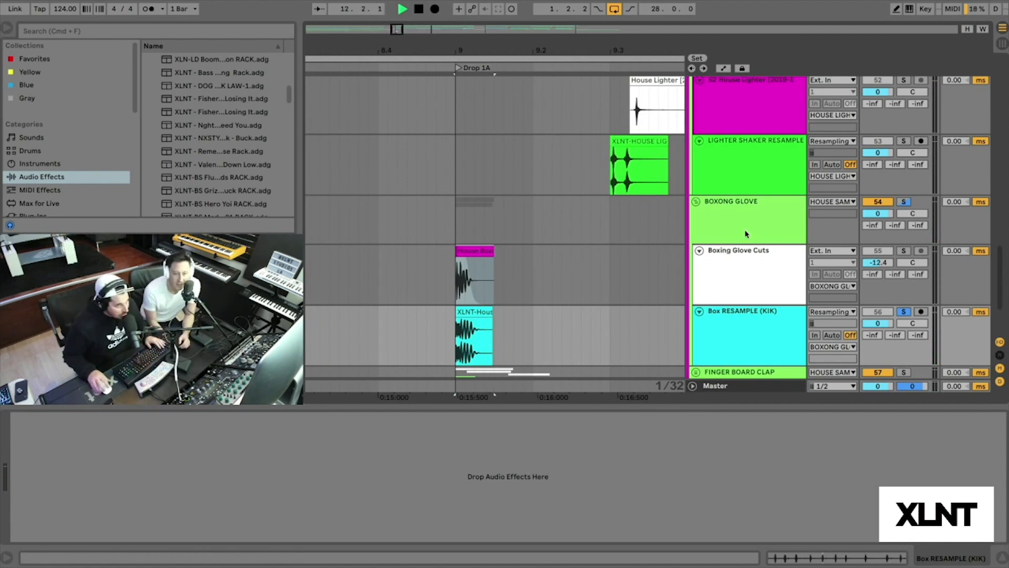
{"action": "left_click", "coordinate": [733, 262]}
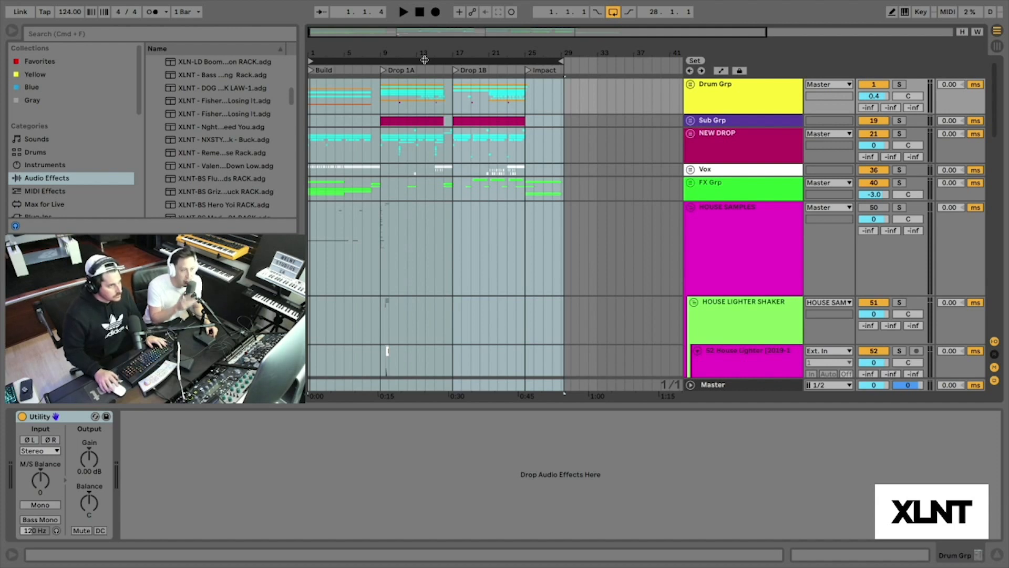
Step: Play the full arrangement from the start of the Build section
{"action": "key", "text": "space"}
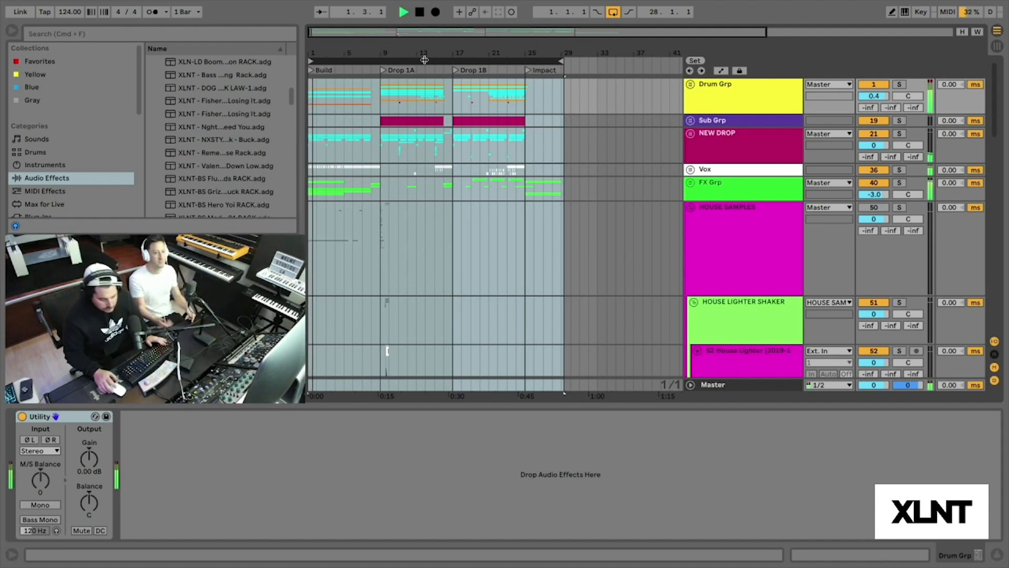